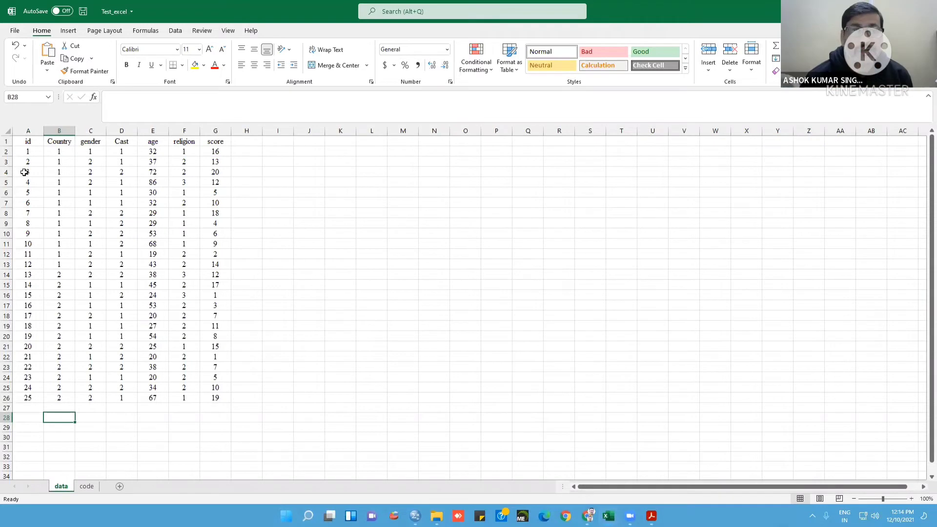
# Examine the data sheet's table from id to score and compare the Country column's values with the country codes on the code sheet
pyautogui.click(29, 142)
pyautogui.moveTo(29, 142); pyautogui.dragTo(218, 394)
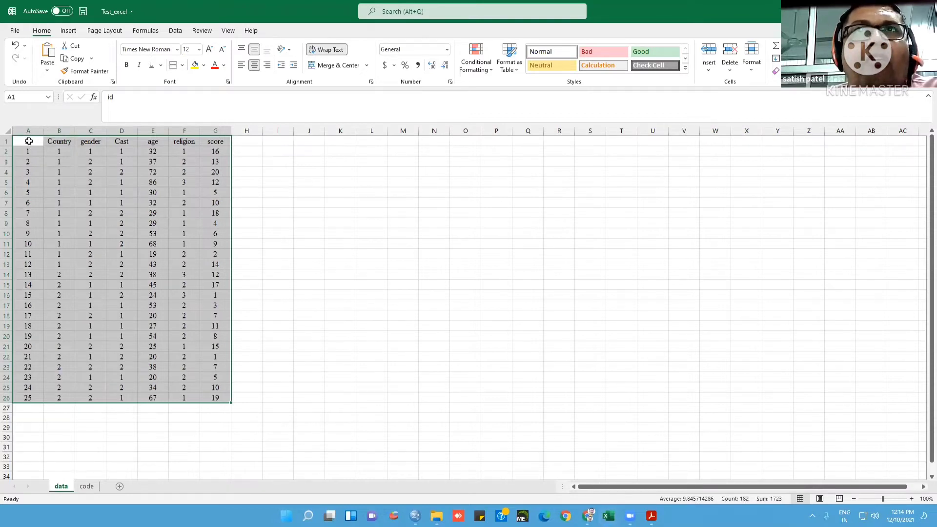
pyautogui.click(55, 141)
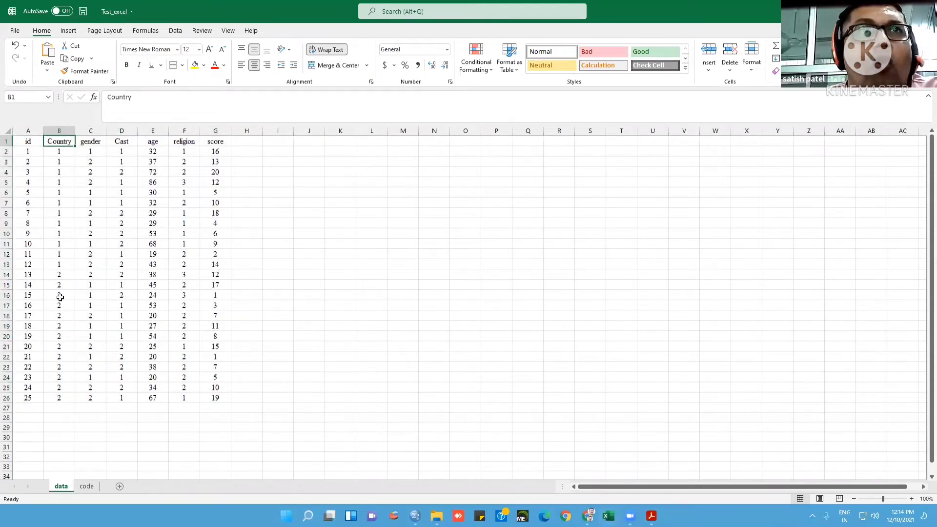
pyautogui.click(84, 487)
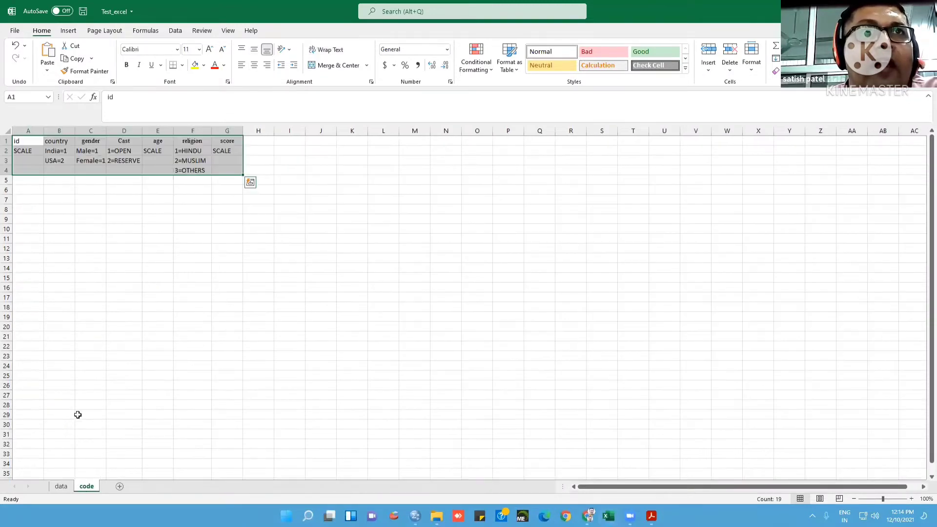
pyautogui.click(60, 161)
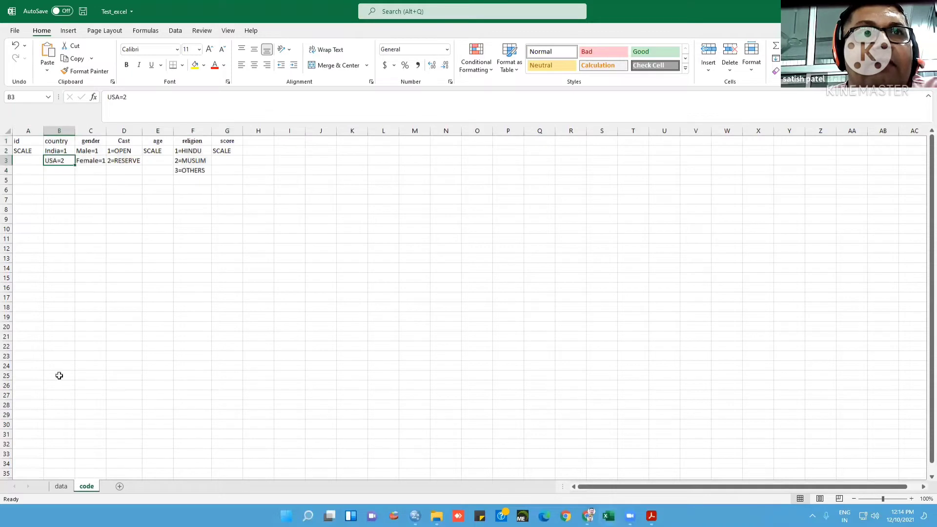
pyautogui.click(61, 487)
pyautogui.click(58, 143)
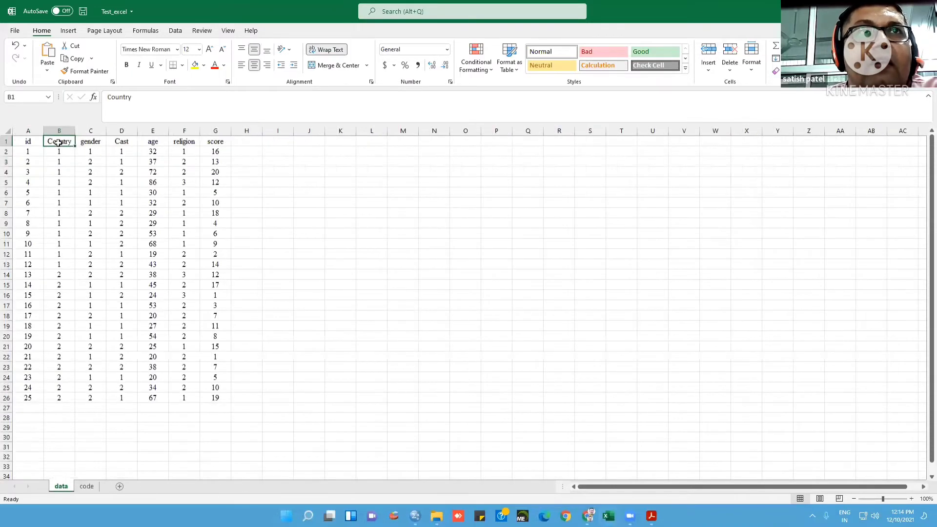
pyautogui.click(61, 263)
pyautogui.moveTo(61, 262); pyautogui.dragTo(62, 153)
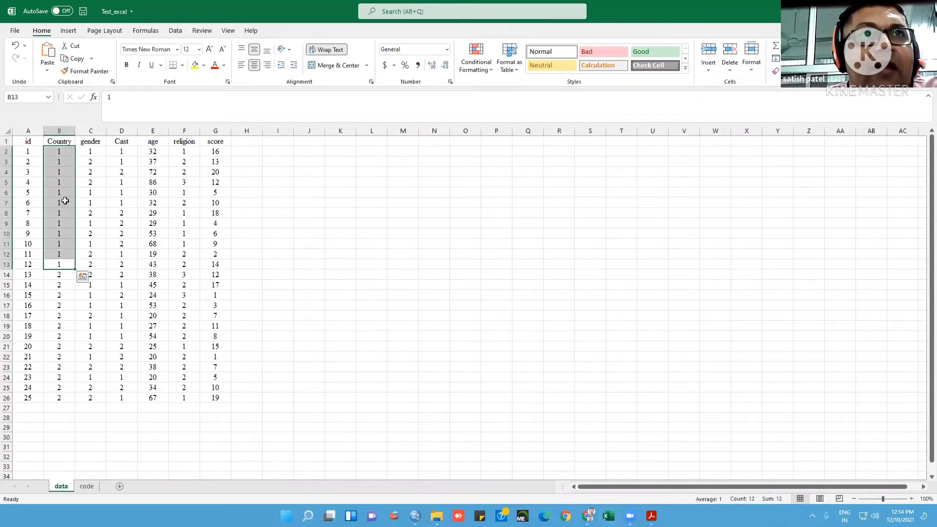
pyautogui.moveTo(61, 274); pyautogui.dragTo(63, 404)
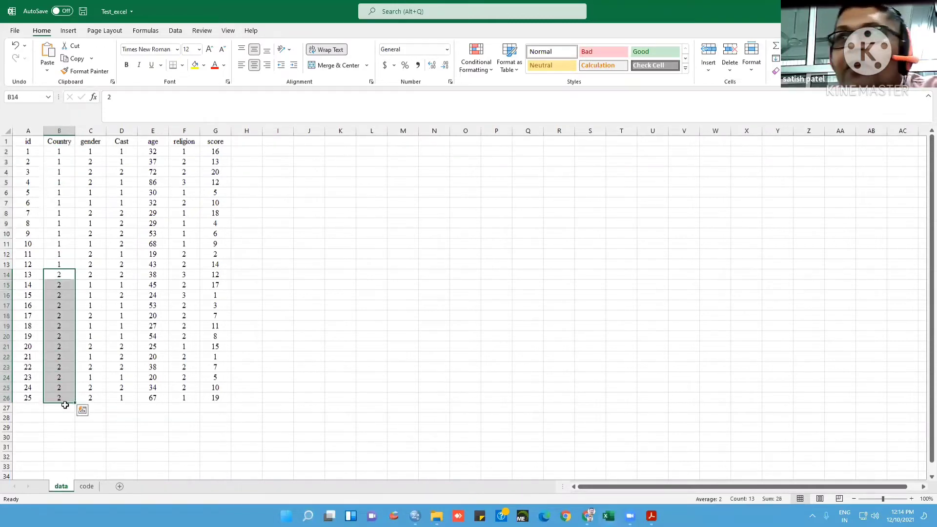
pyautogui.click(78, 439)
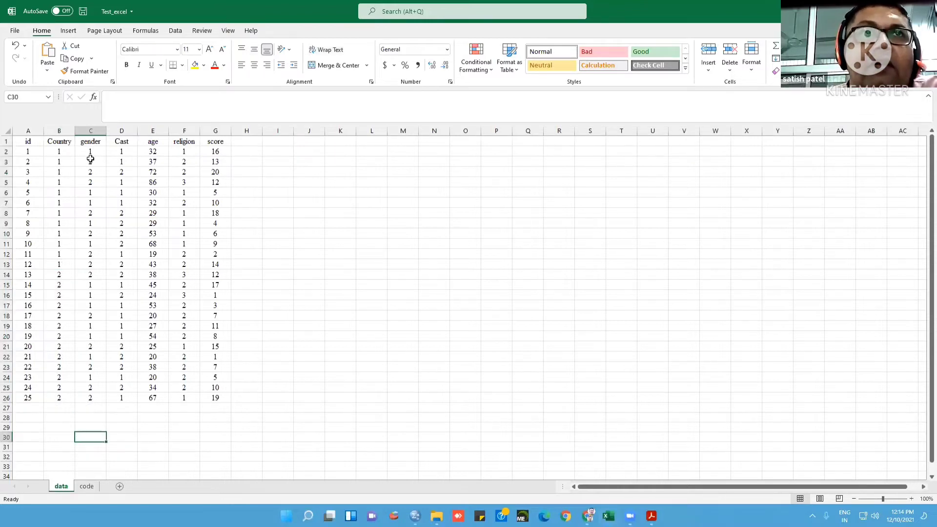
# Compare the gender column with the codes on the code sheet, and review the score values in the data sheet
pyautogui.click(86, 486)
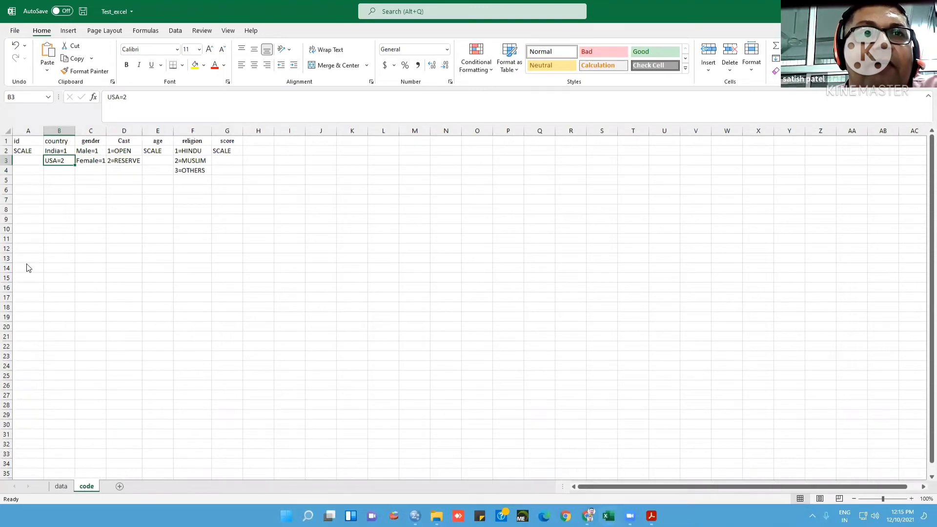
pyautogui.hotkey('ctrl', 'pageup')
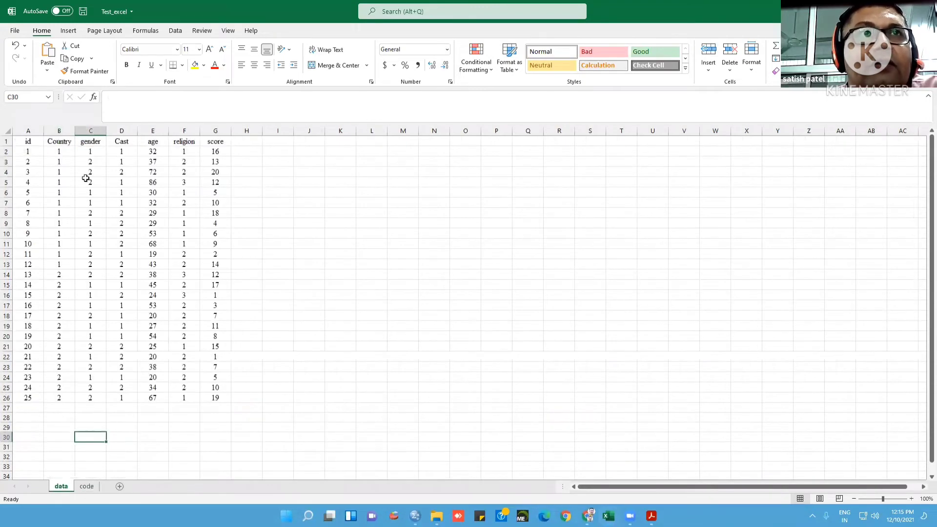
pyautogui.moveTo(88, 151); pyautogui.dragTo(103, 404)
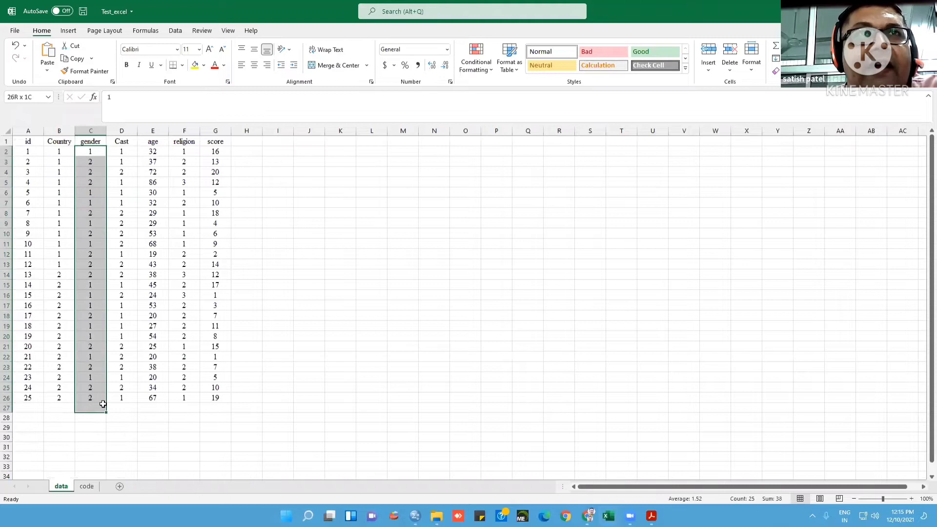
pyautogui.click(117, 427)
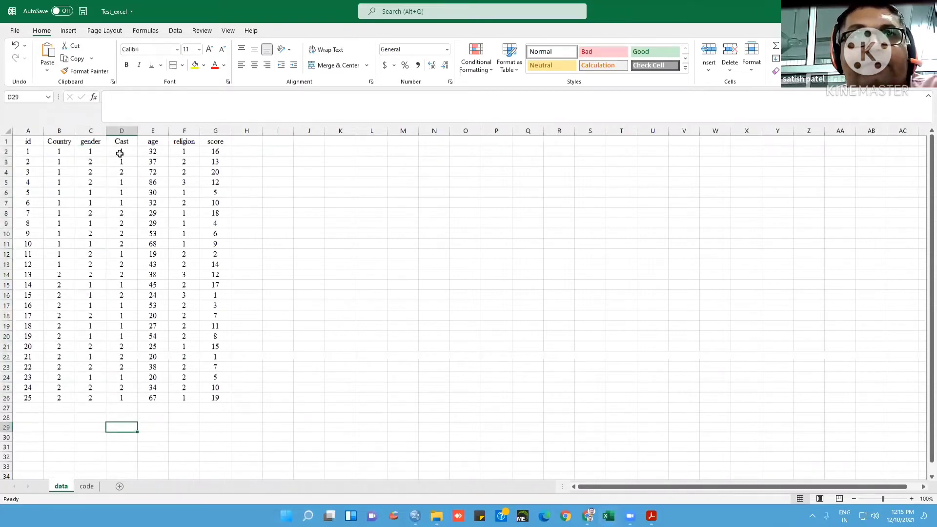
pyautogui.click(85, 486)
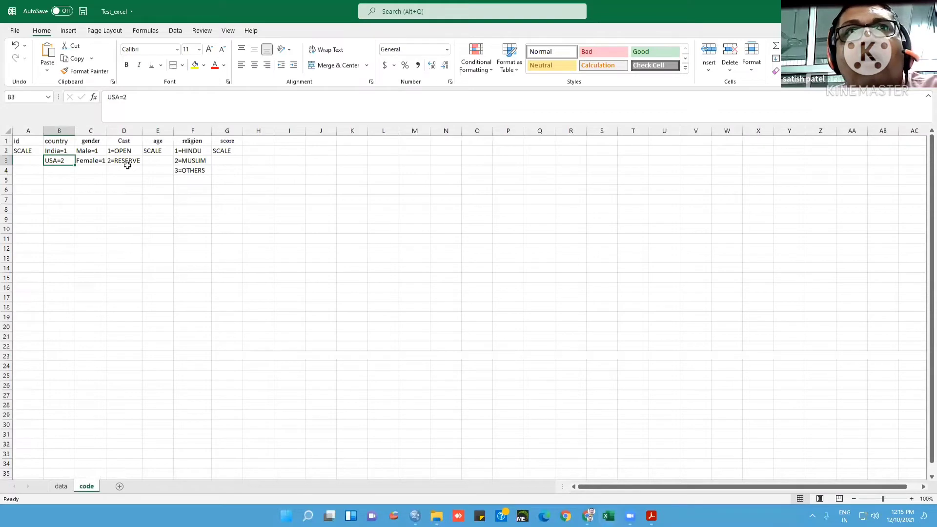
pyautogui.click(61, 486)
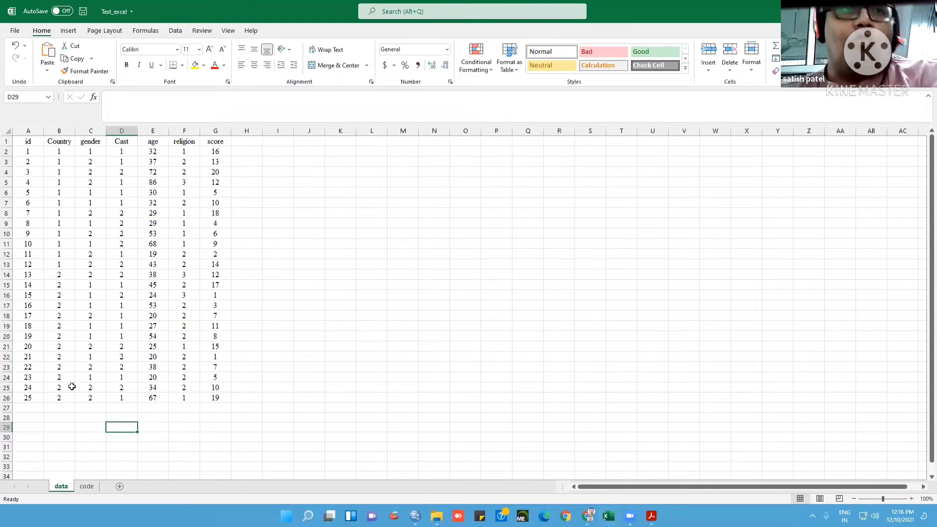
pyautogui.click(86, 486)
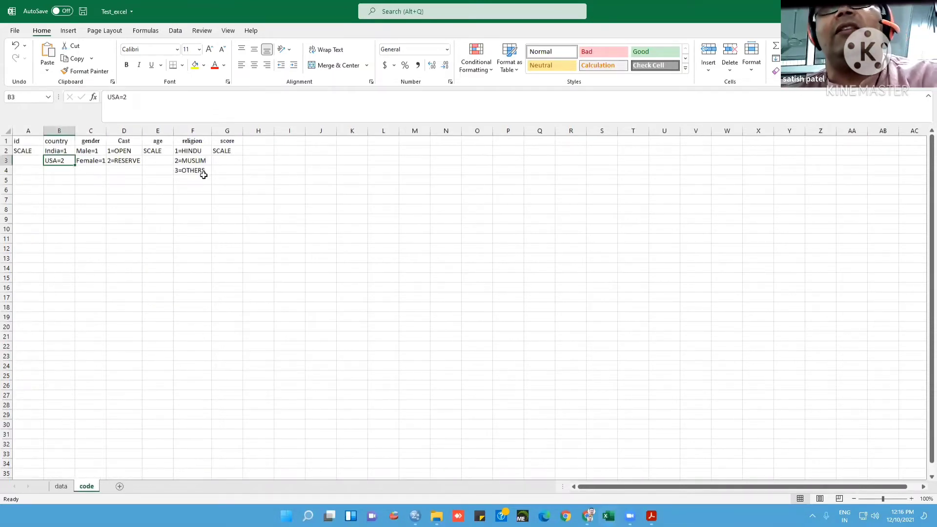
pyautogui.click(61, 486)
pyautogui.moveTo(216, 152); pyautogui.dragTo(224, 399)
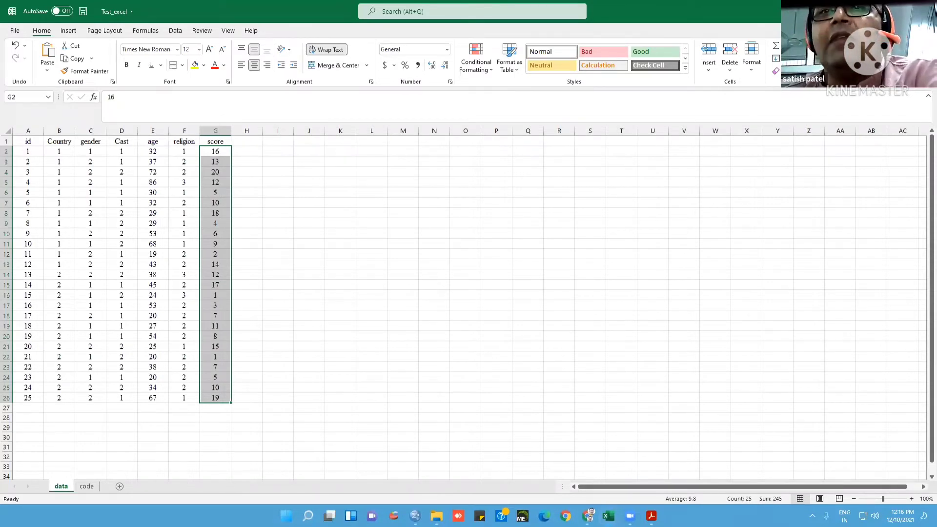
# Switch to SPSS Statistics and browse to the Research Data folder on the Desktop for opening a data file
pyautogui.click(416, 516)
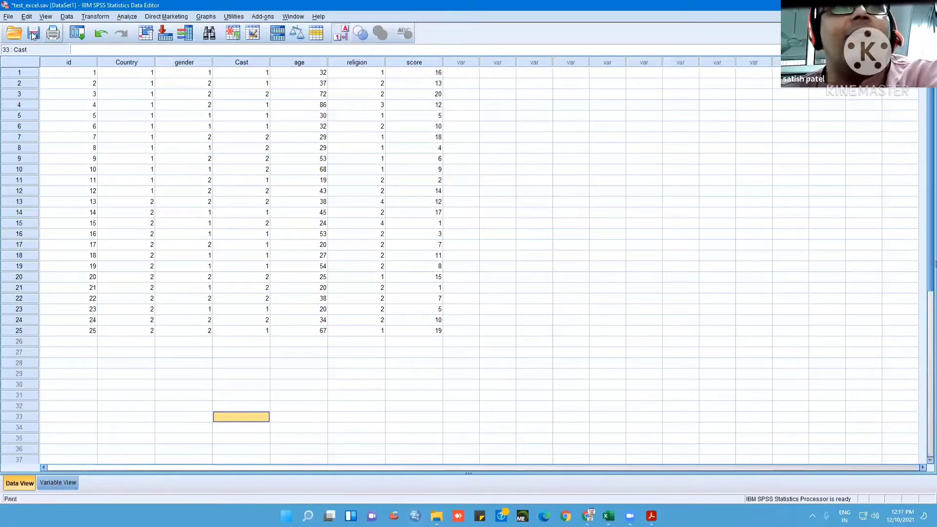
pyautogui.click(8, 17)
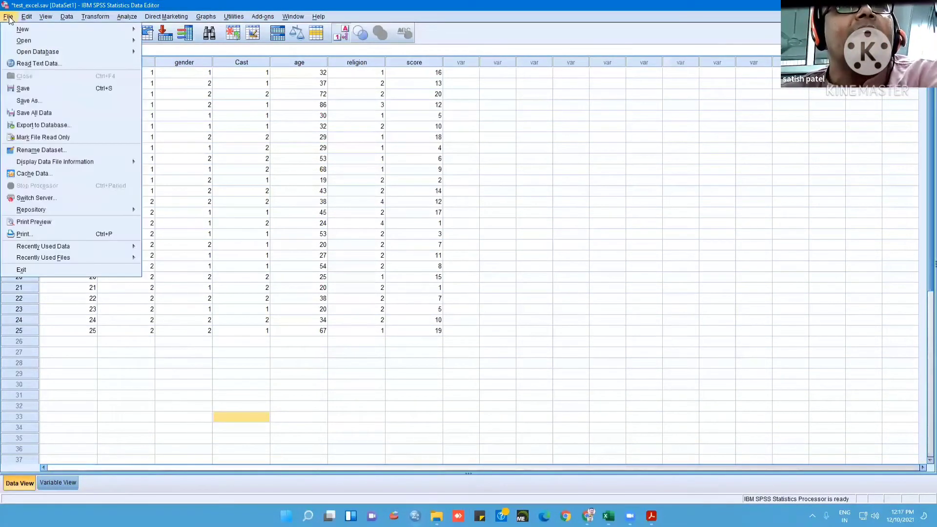
pyautogui.moveTo(21, 42)
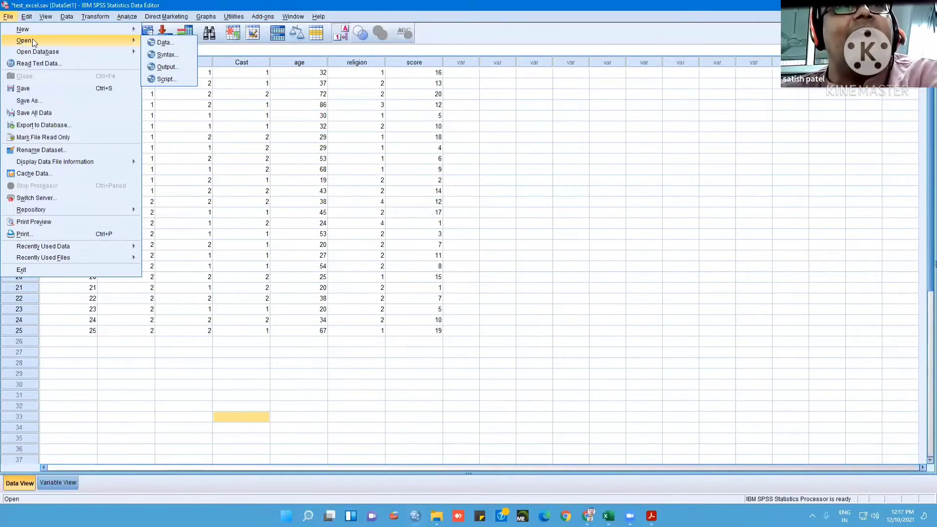
pyautogui.click(162, 43)
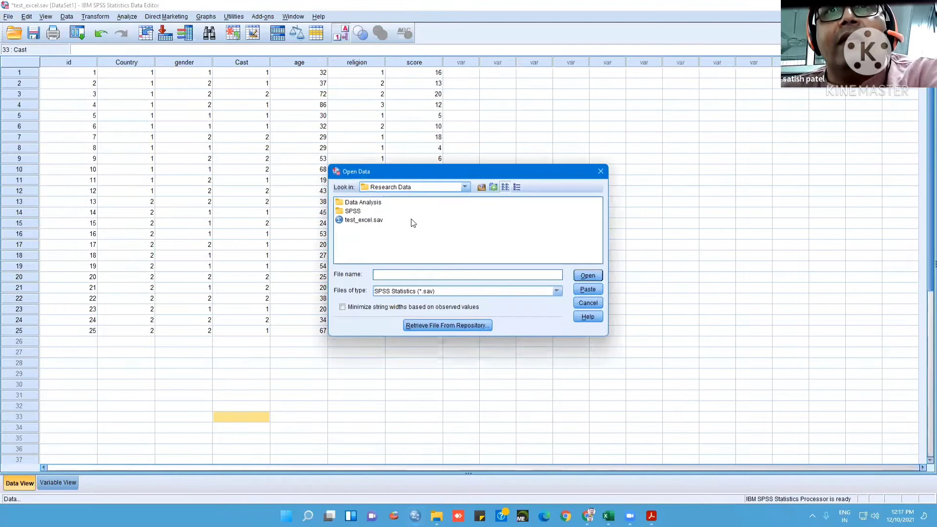
pyautogui.click(468, 187)
pyautogui.scroll(3, 466, 234)
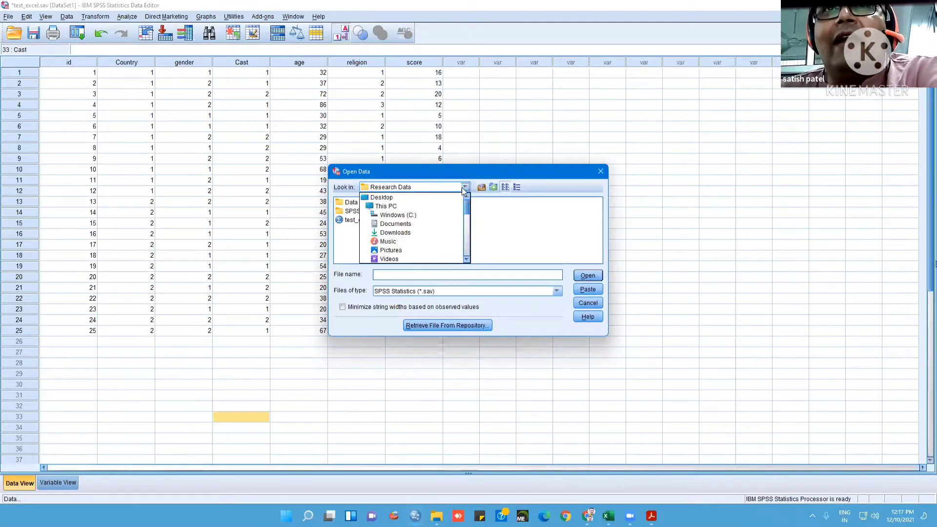
pyautogui.click(414, 198)
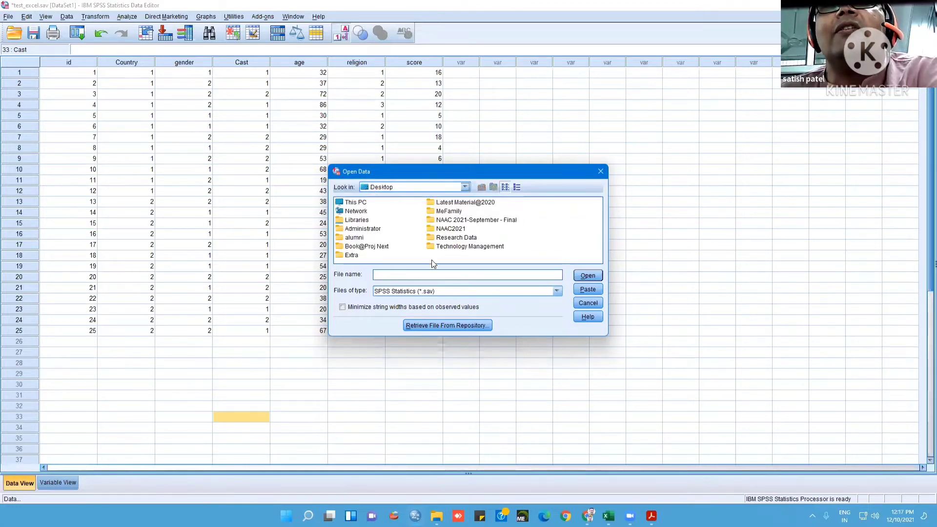
pyautogui.doubleClick(451, 238)
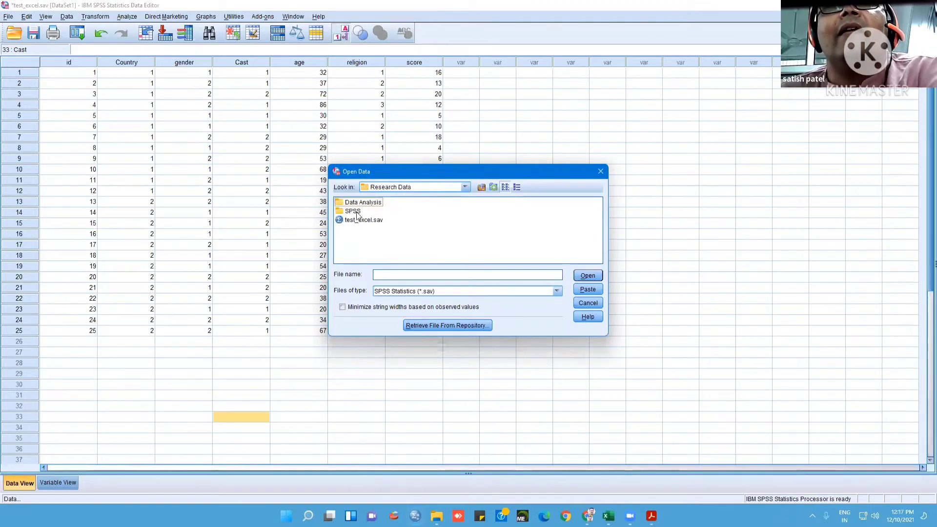
# Set the file type to Excel (*.xls, *.xlsx, *.xlsm) and open Test_excel.xlsx from the Research Data folder
pyautogui.click(557, 291)
pyautogui.click(458, 328)
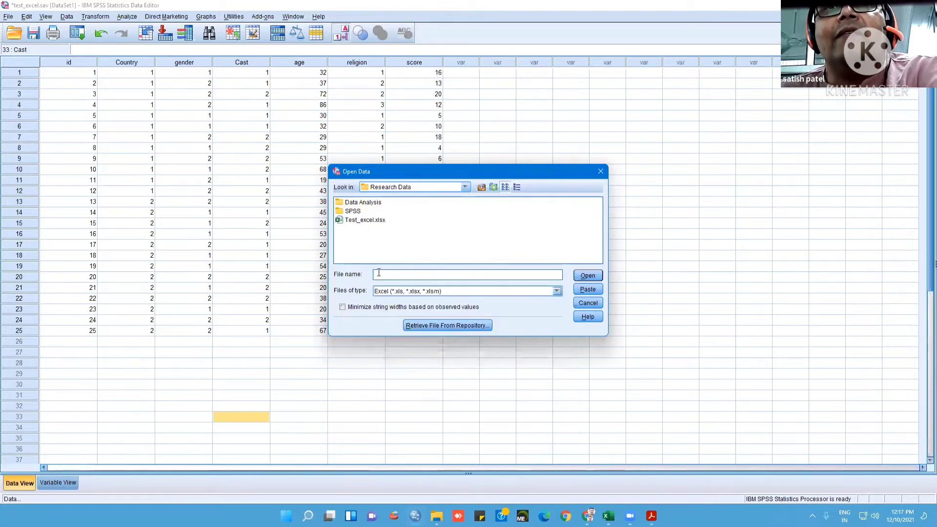
pyautogui.click(361, 220)
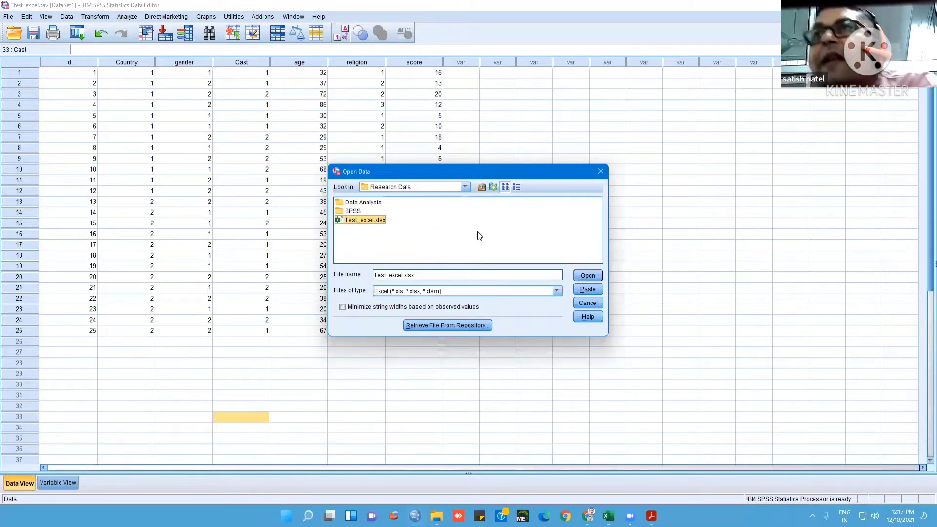
pyautogui.click(592, 277)
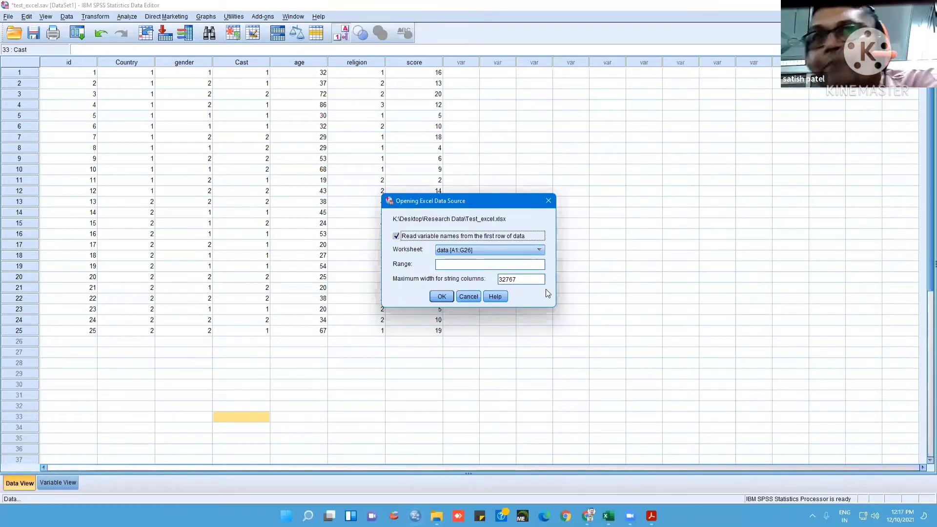
# Import the data [A1:G26] worksheet, reading the variable names from the first row of data
pyautogui.click(540, 250)
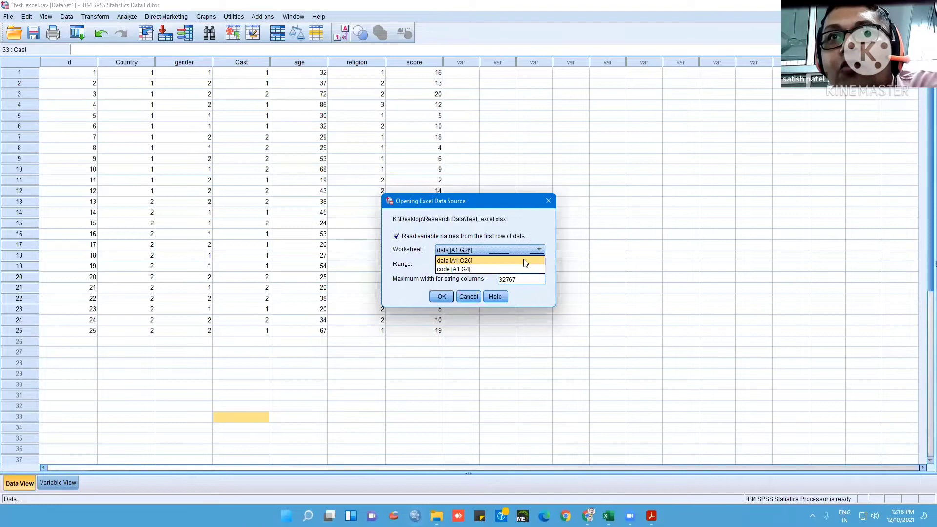
pyautogui.click(519, 270)
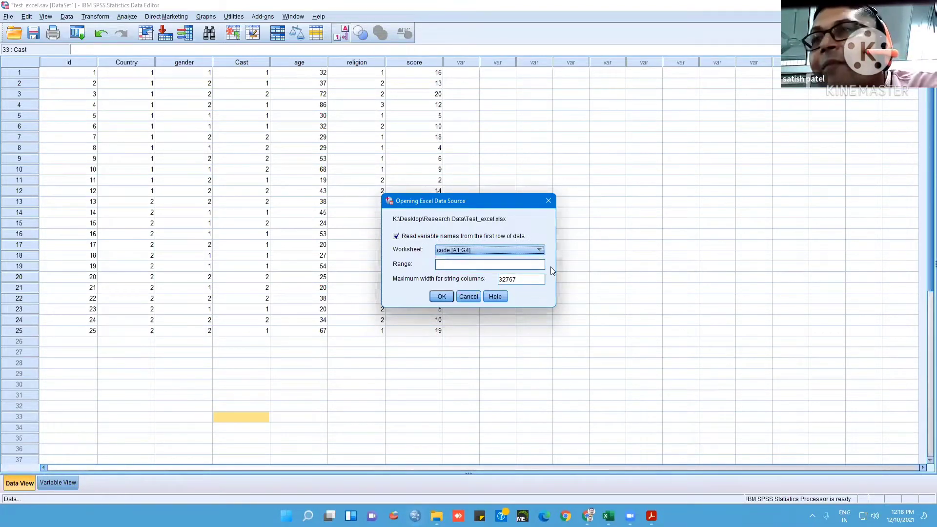
pyautogui.click(540, 251)
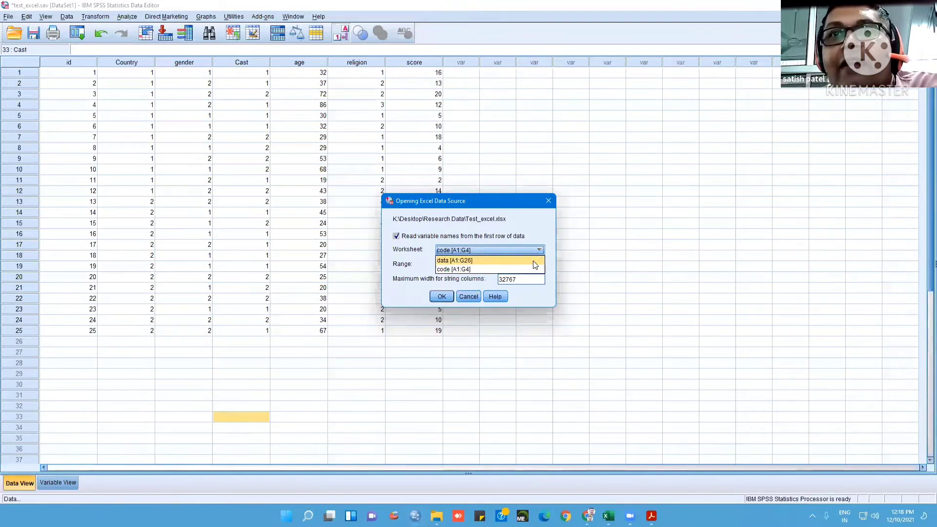
pyautogui.click(536, 262)
pyautogui.click(396, 236)
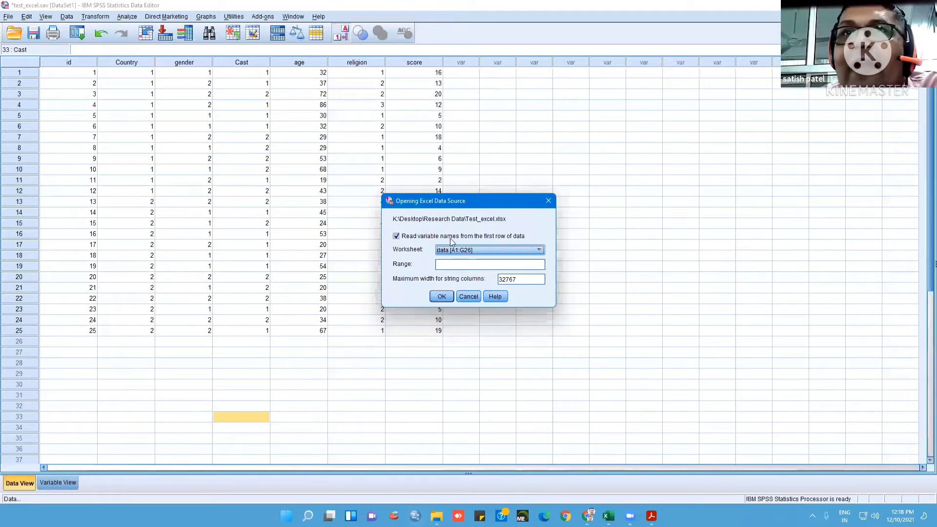
pyautogui.click(446, 296)
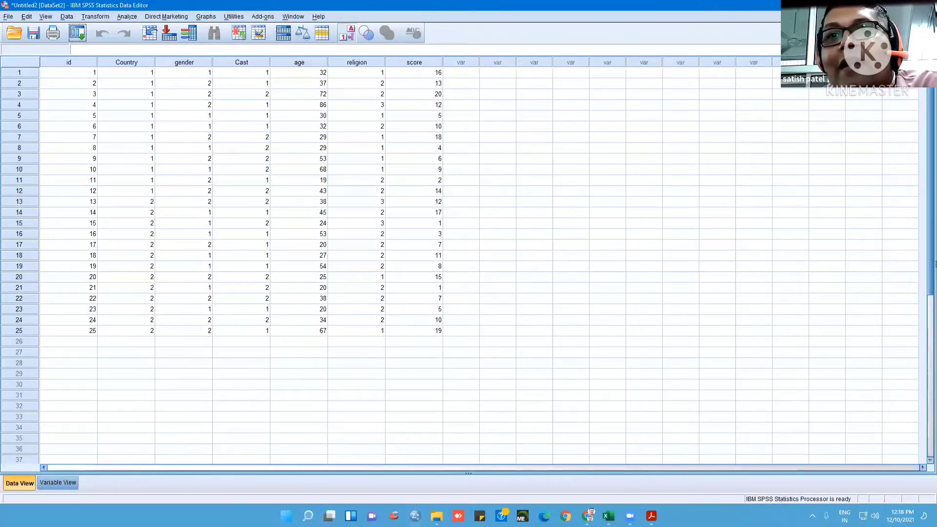
# Compare the imported dataset and its variable definitions with the Test_excel workbook, matching the variable names to the header row from id to score
pyautogui.click(608, 516)
pyautogui.hotkey('ctrl', 'shift', 'Down')
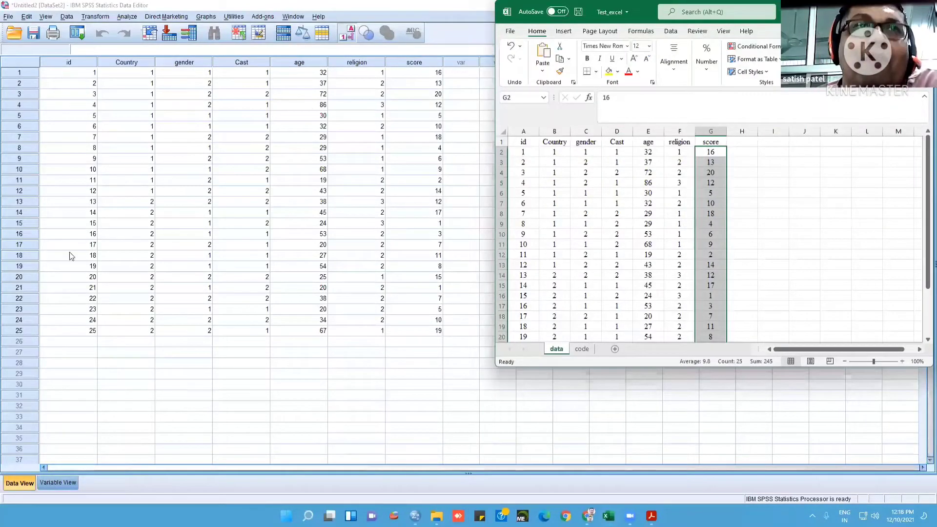
pyautogui.click(58, 484)
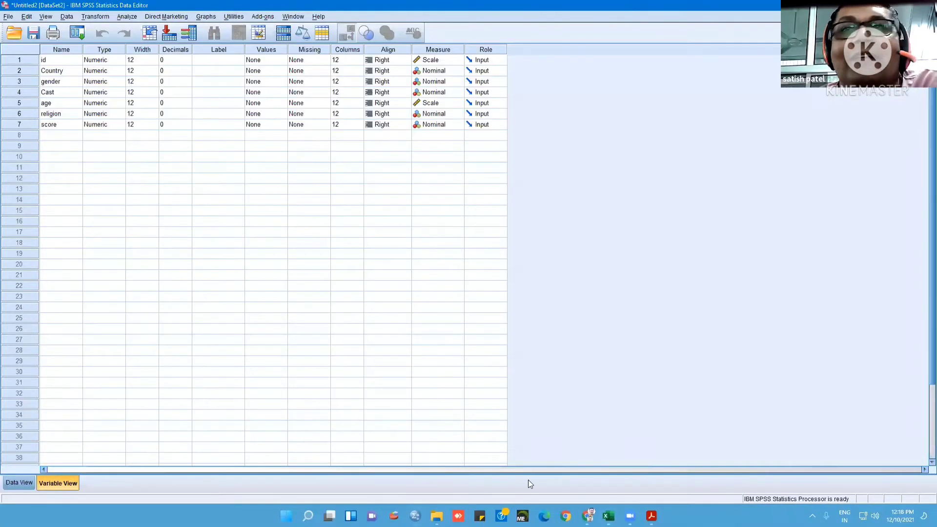
pyautogui.click(609, 516)
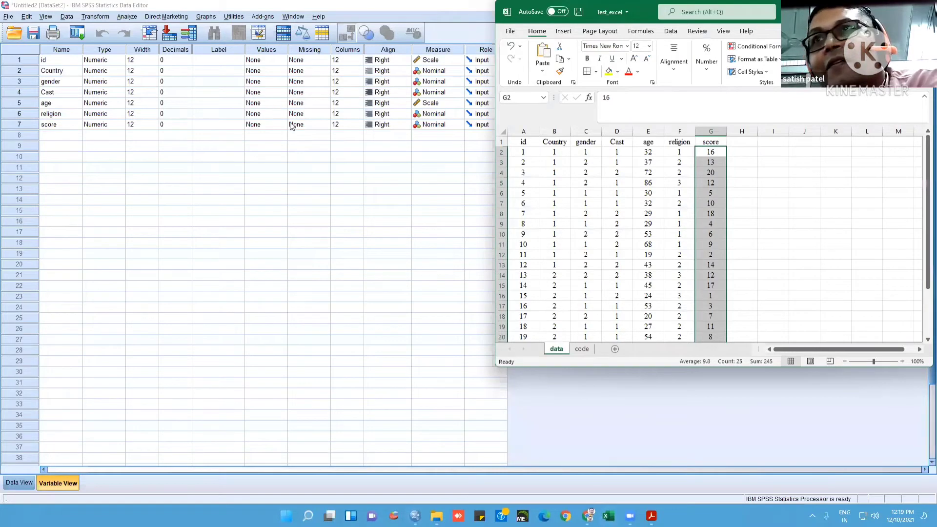
pyautogui.click(521, 147)
pyautogui.moveTo(521, 142); pyautogui.dragTo(714, 148)
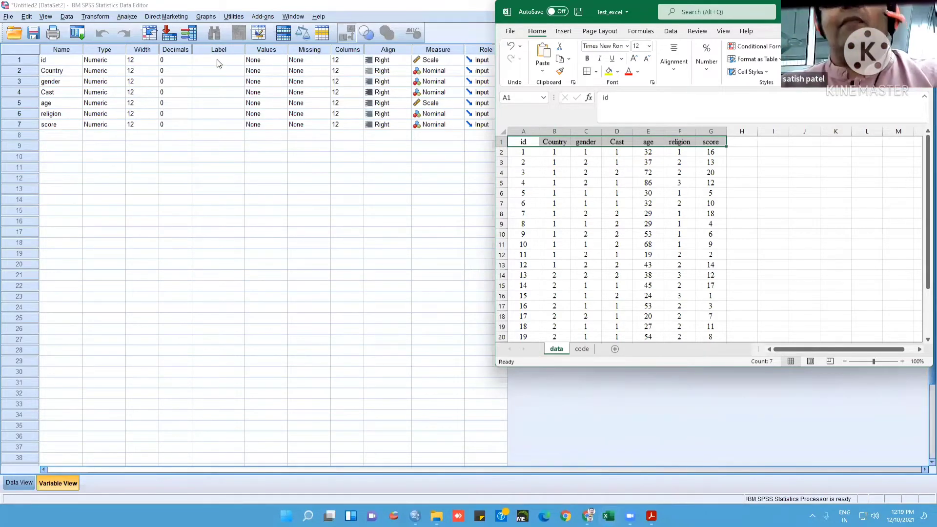
# Switch from the untitled import to the test_excel.sav dataset and show its variable definitions beside the Test_excel workbook
pyautogui.click(178, 6)
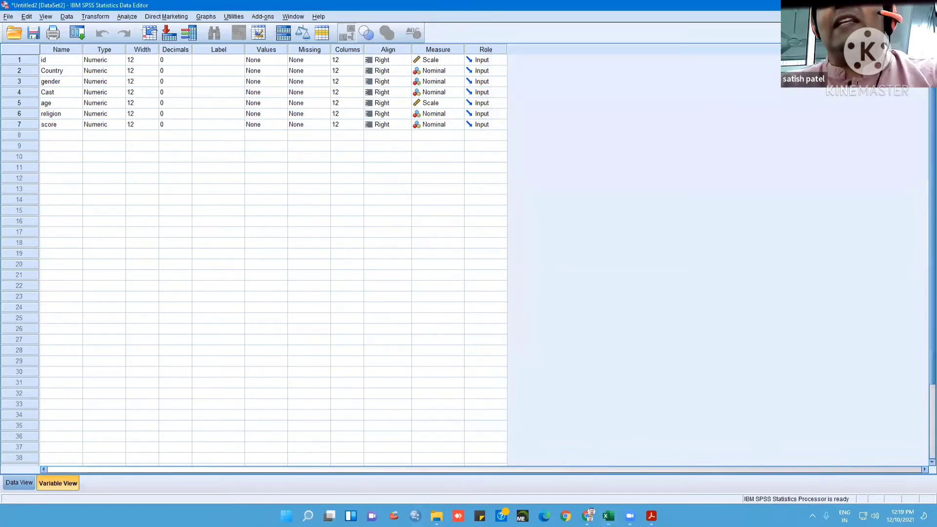
pyautogui.click(925, 5)
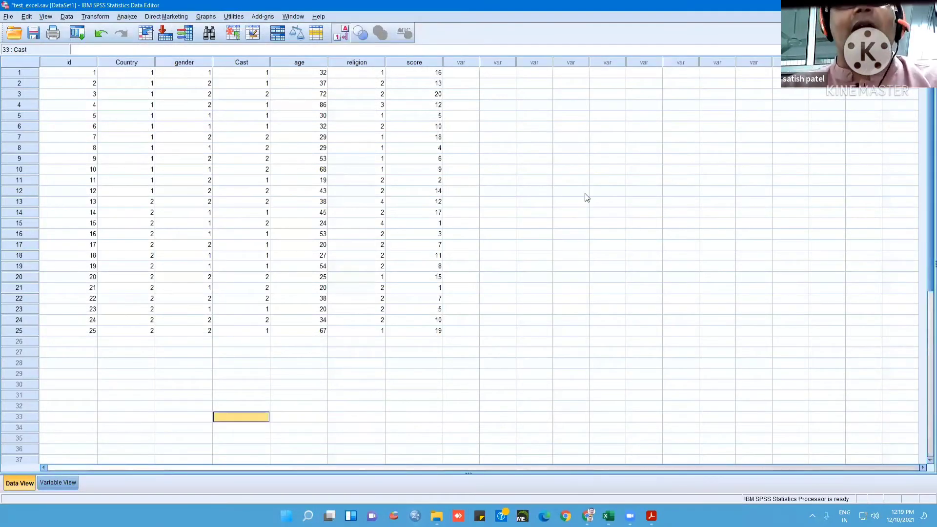
pyautogui.click(47, 482)
pyautogui.click(609, 516)
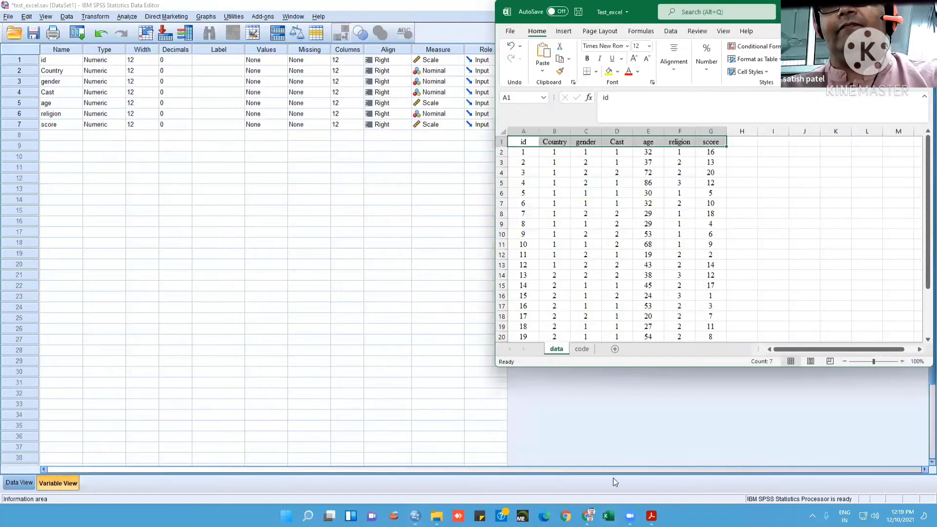
# Label the id variable "ID", the Country variable "Name of Country" and the gender variable "Gender"
pyautogui.click(211, 60)
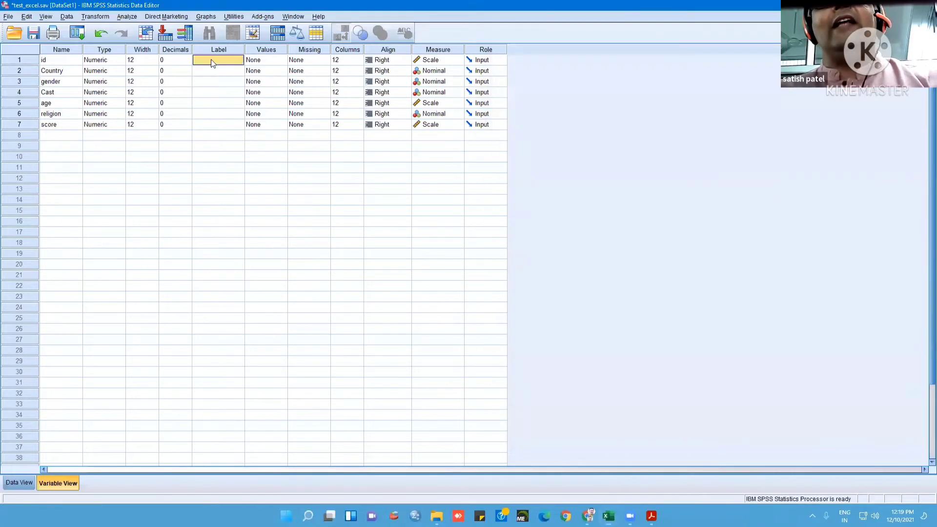
pyautogui.write('ID')
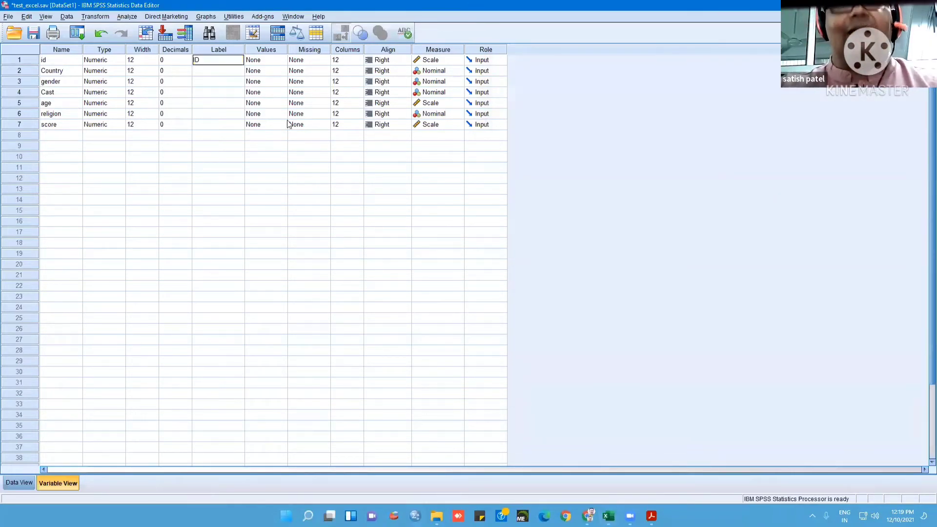
pyautogui.press('Return')
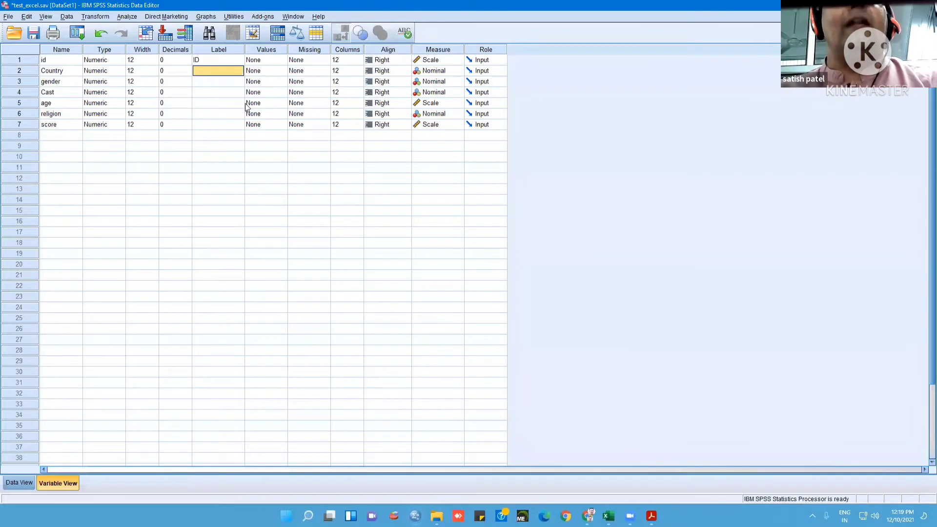
pyautogui.write('Name of')
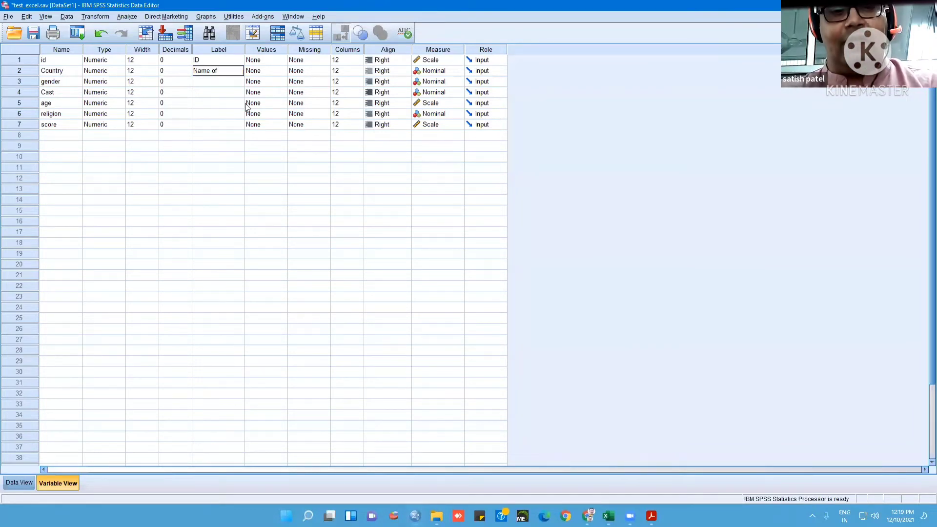
pyautogui.write(' Country')
pyautogui.click(226, 84)
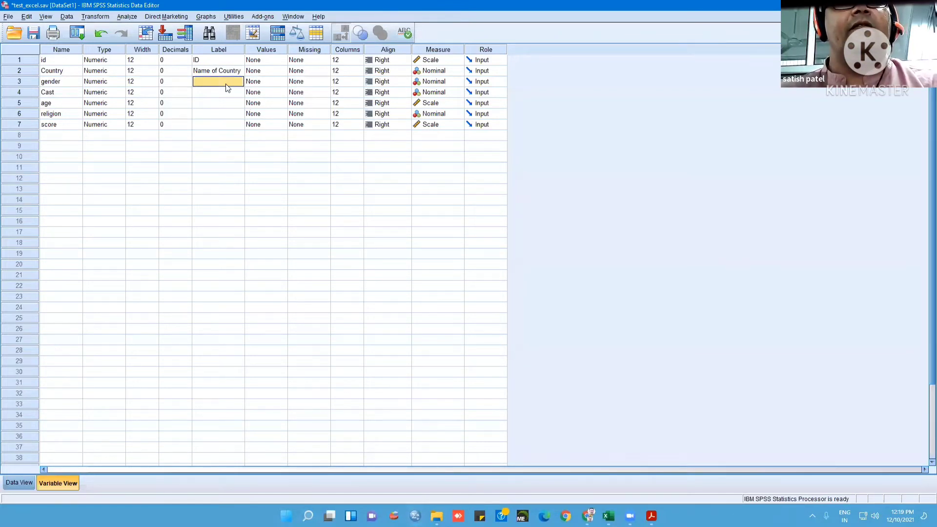
pyautogui.write('Gender')
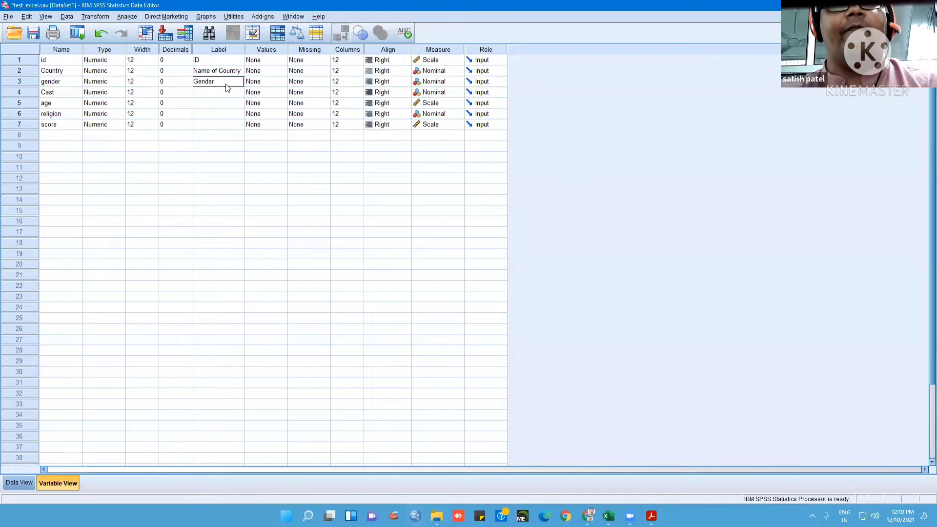
# Label the Cast variable "Cast of Respodance", age "Age", religion "Religion" and score "Score"
pyautogui.click(226, 88)
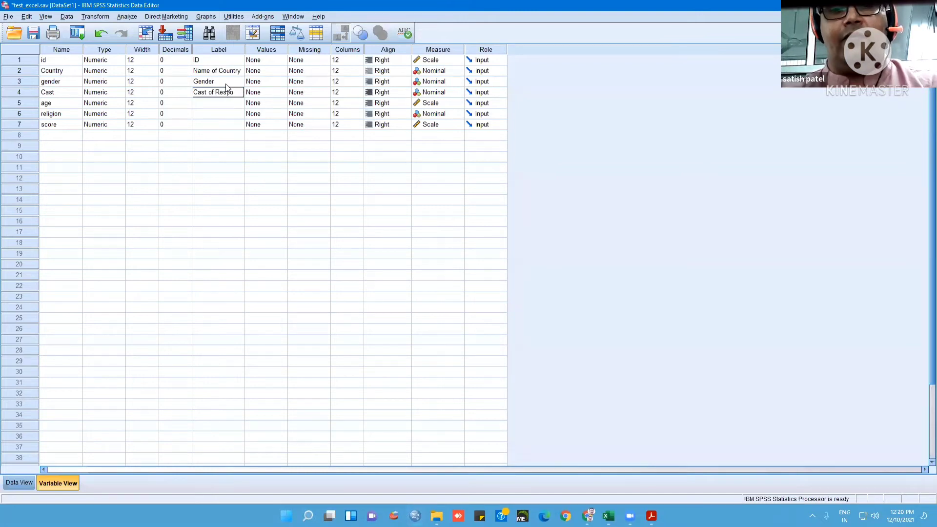
pyautogui.write('Cast of Respondance')
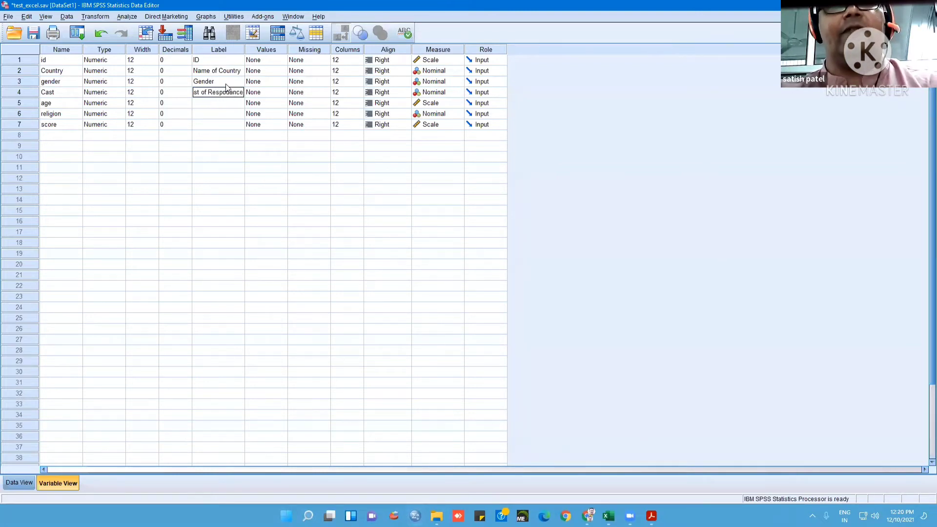
pyautogui.press('Return')
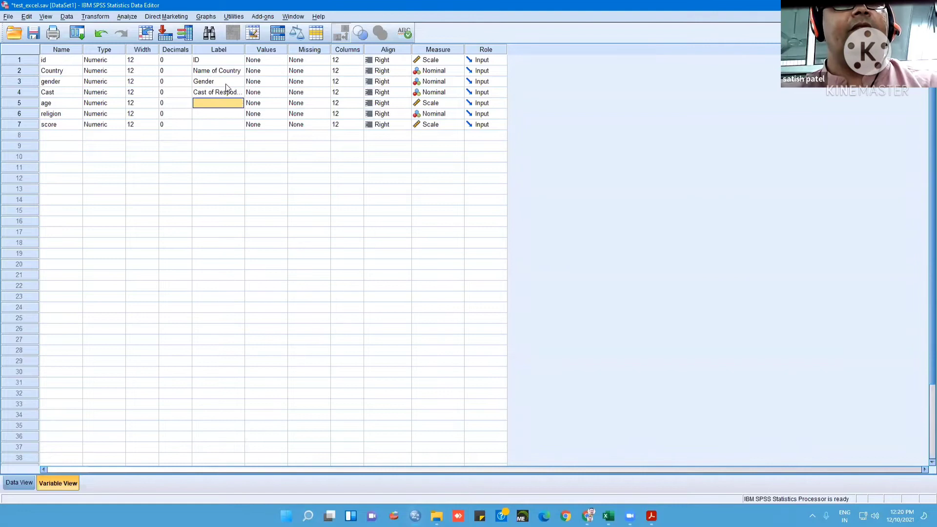
pyautogui.write('Age')
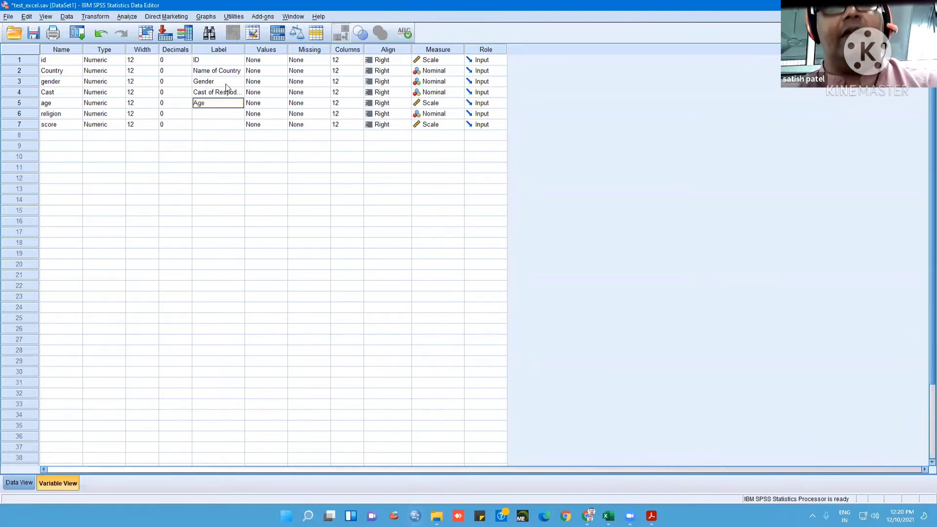
pyautogui.press('Return')
pyautogui.write('Religion')
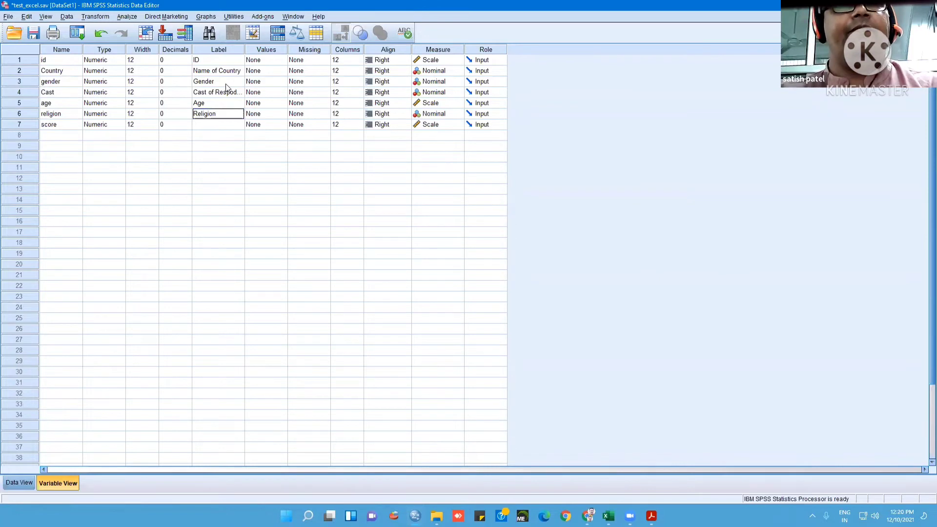
pyautogui.press('Return')
pyautogui.write('Score')
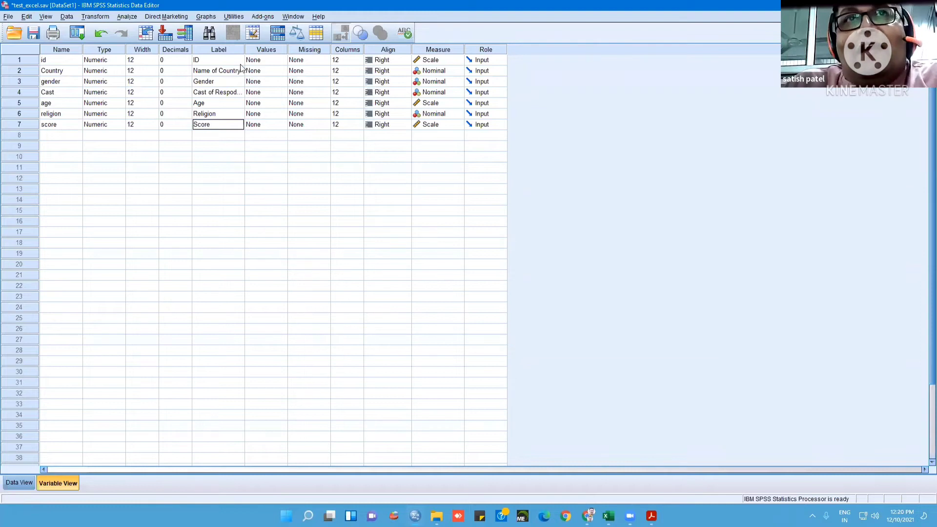
# Examine the id and Country codes in the Test_excel data sheet and the same columns in the SPSS data
pyautogui.click(608, 516)
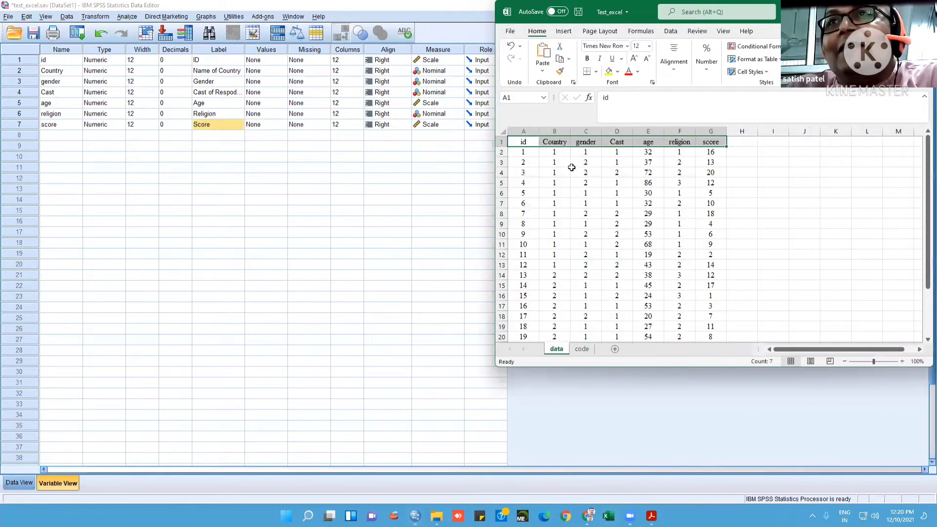
pyautogui.moveTo(523, 152); pyautogui.dragTo(521, 337)
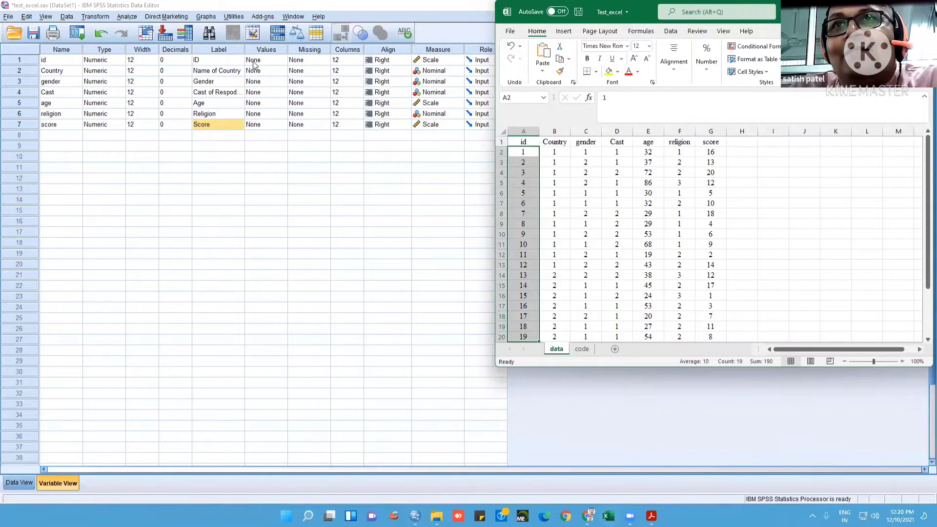
pyautogui.click(561, 155)
pyautogui.moveTo(561, 155); pyautogui.dragTo(561, 336)
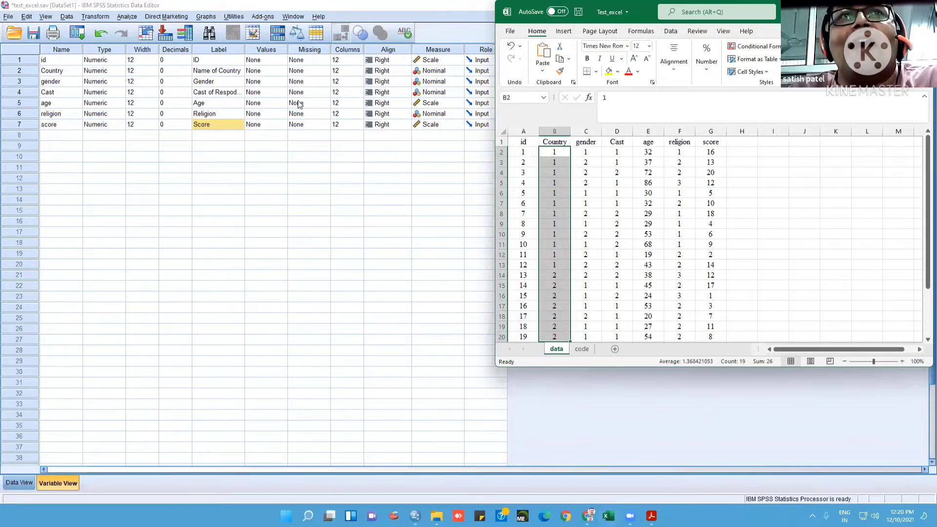
pyautogui.click(20, 484)
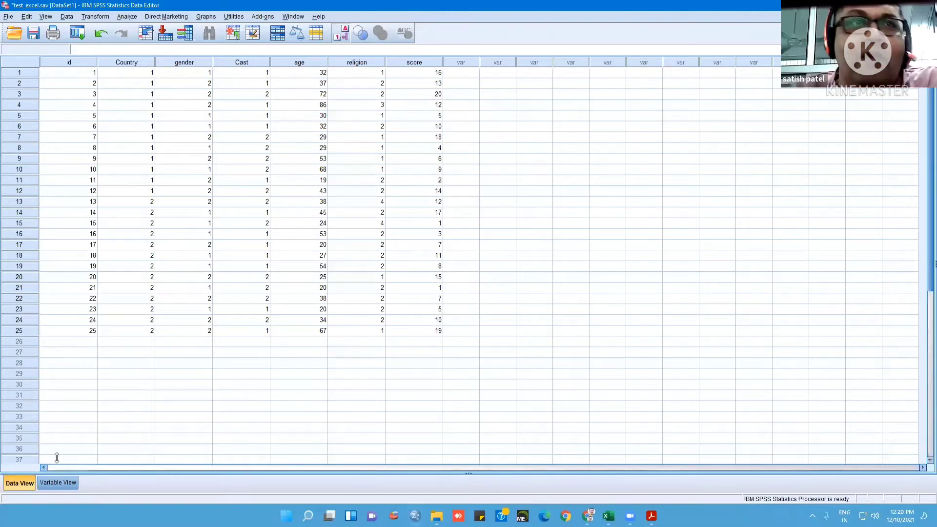
pyautogui.click(52, 481)
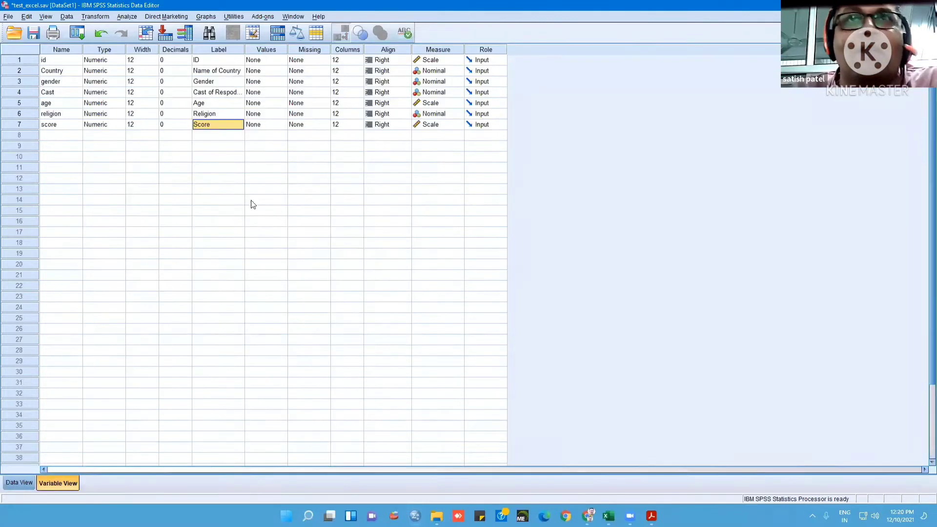
# Define the Country value labels 1 = India and 2 = USA, and check the Country column in the data
pyautogui.click(281, 72)
pyautogui.click(282, 72)
pyautogui.write('1')
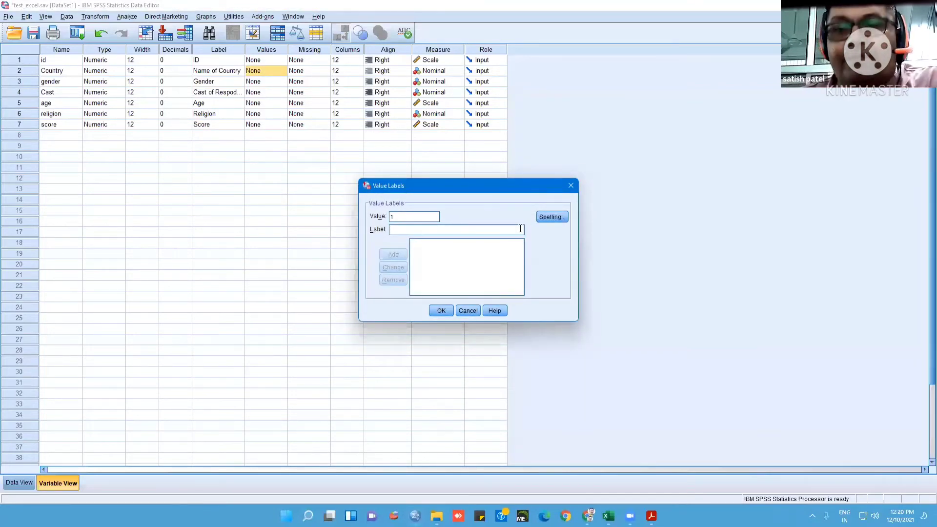
pyautogui.write(' = "India')
pyautogui.click(393, 254)
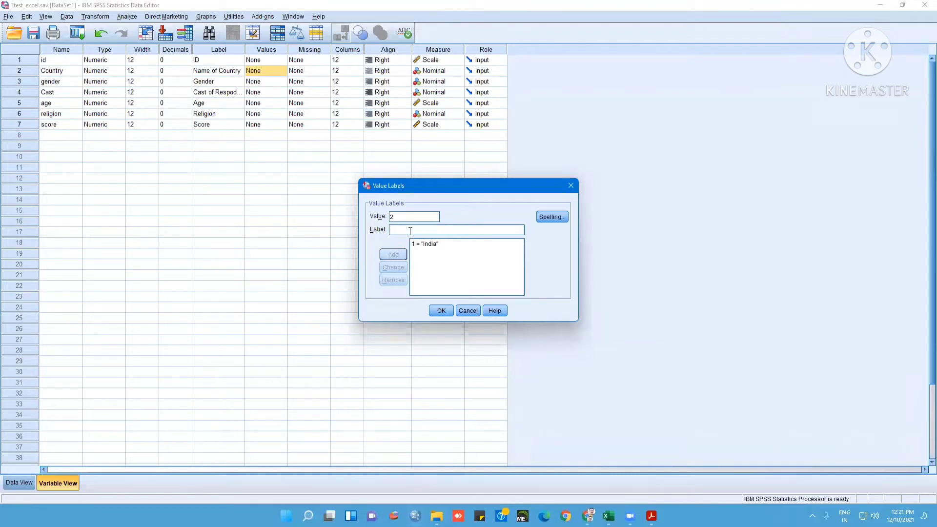
pyautogui.write('USA')
pyautogui.click(401, 255)
pyautogui.click(441, 311)
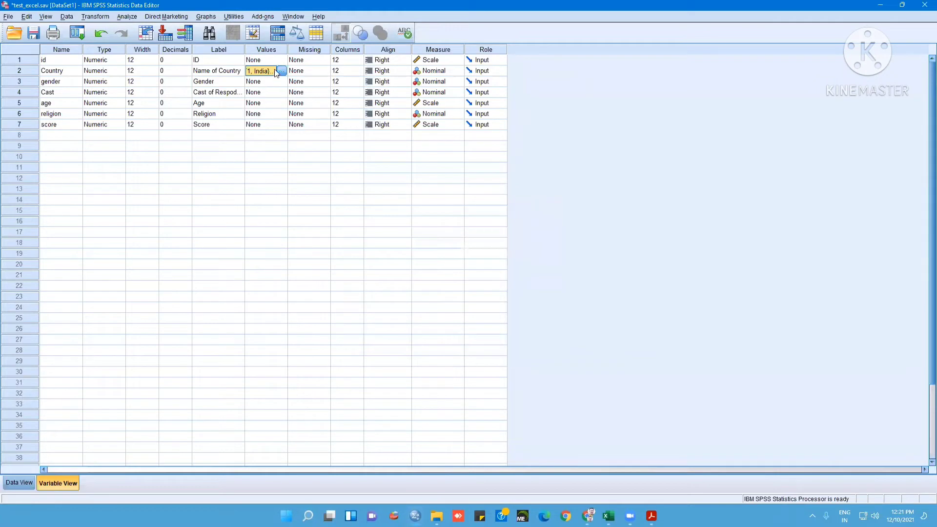
pyautogui.click(21, 483)
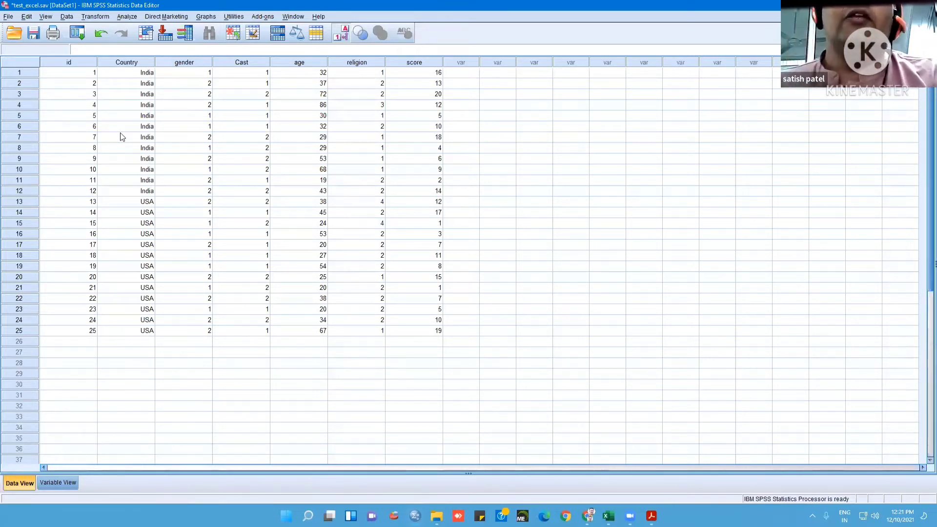
pyautogui.click(55, 483)
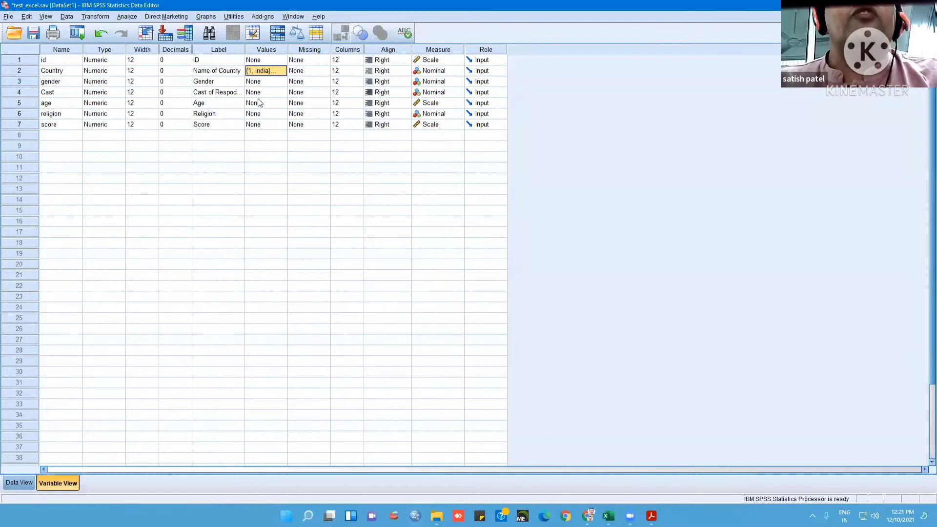
# Copy the value labels of the Country variable to the gender variable
pyautogui.click(291, 221)
pyautogui.click(269, 71)
pyautogui.rightClick(263, 72)
pyautogui.click(270, 76)
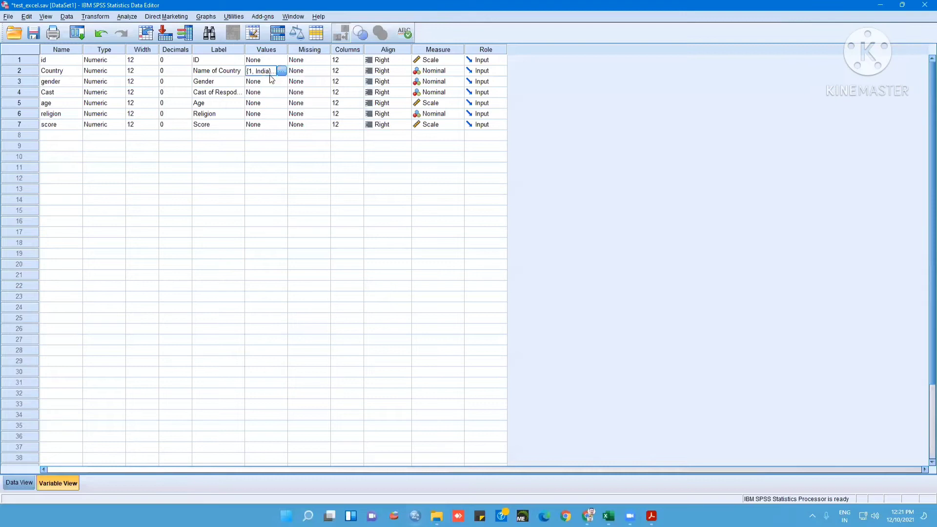
pyautogui.rightClick(263, 81)
pyautogui.click(272, 100)
# Change the gender value labels to 1 = mALE and 2 = FEMALE
pyautogui.click(282, 82)
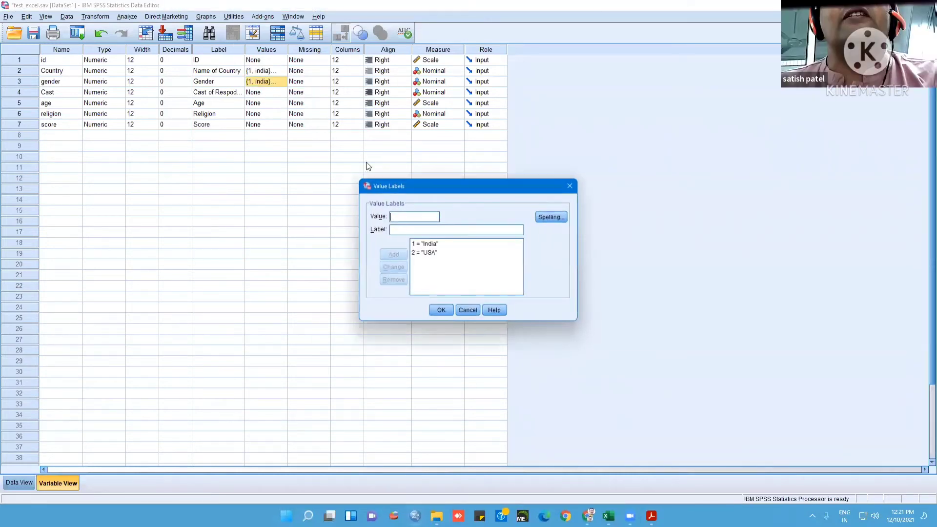
pyautogui.click(424, 245)
pyautogui.moveTo(412, 227); pyautogui.dragTo(385, 230)
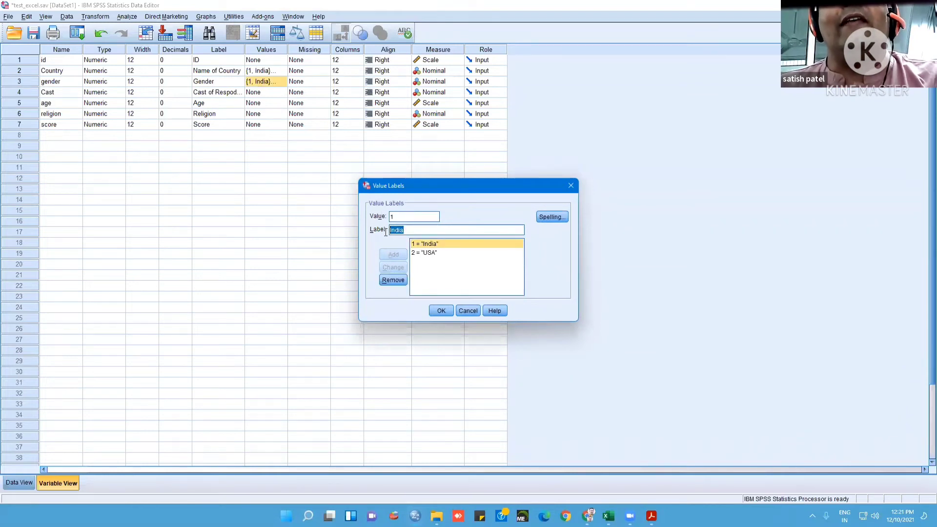
pyautogui.write('mALE')
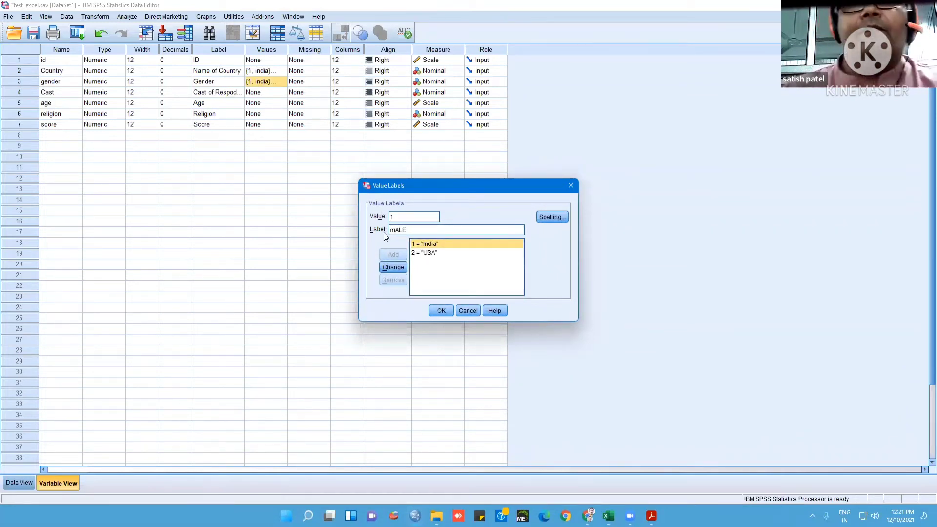
pyautogui.click(392, 269)
pyautogui.click(437, 253)
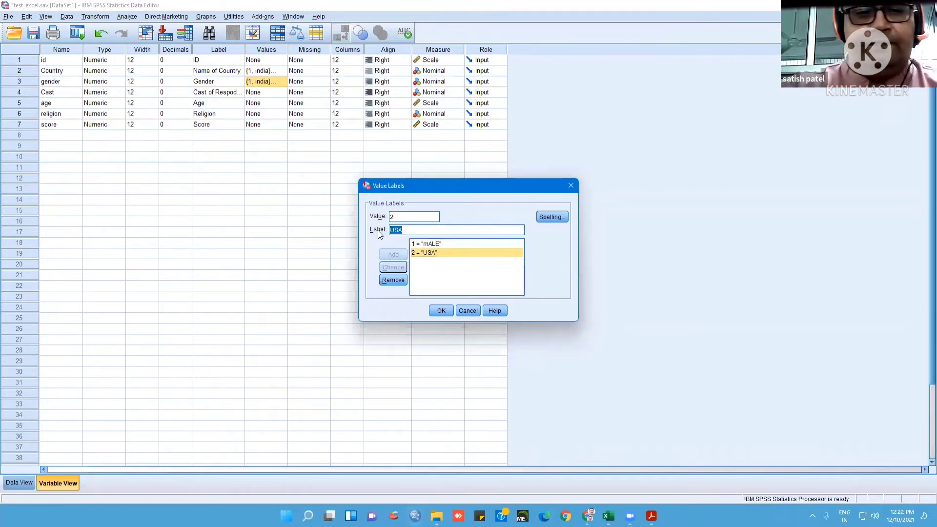
pyautogui.write('FEMALE')
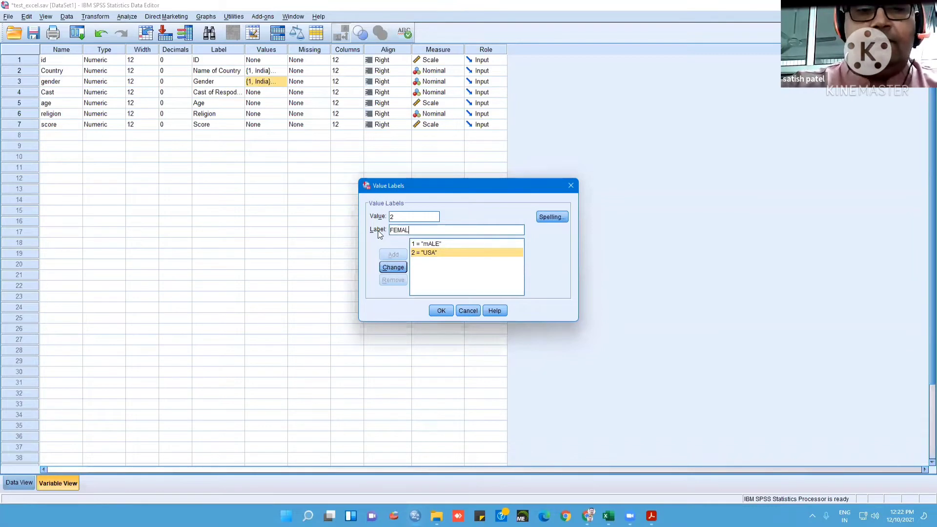
pyautogui.click(402, 268)
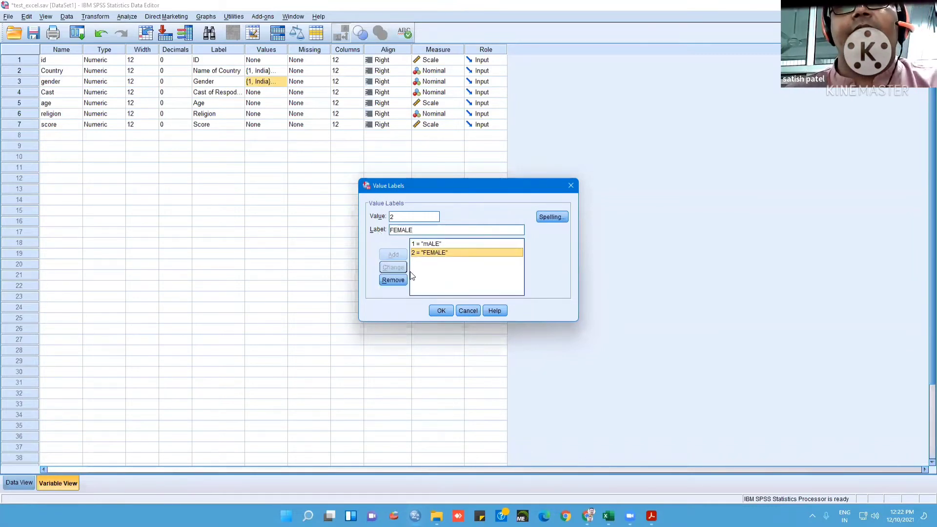
pyautogui.click(444, 310)
# Define the value labels 1 = Open and 2 = Reserv for the Cast variable
pyautogui.click(279, 94)
pyautogui.click(281, 92)
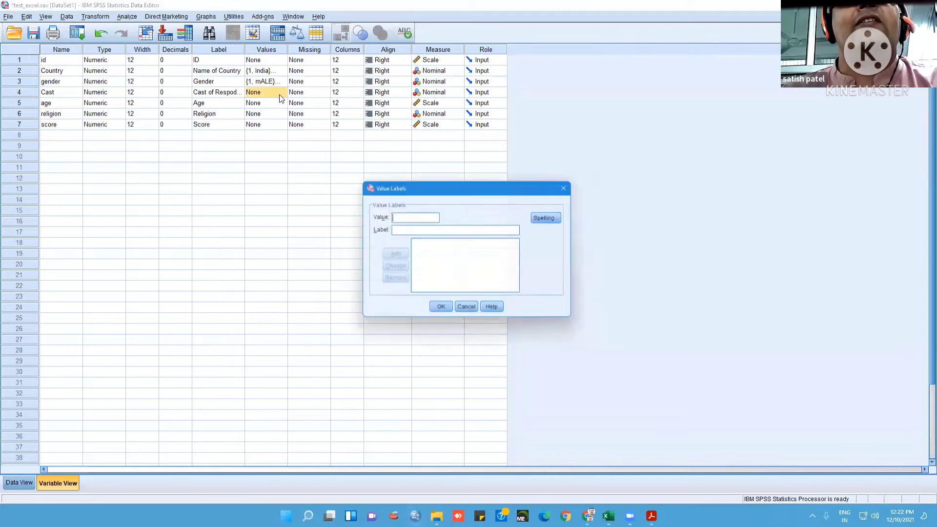
pyautogui.write('1')
pyautogui.click(414, 227)
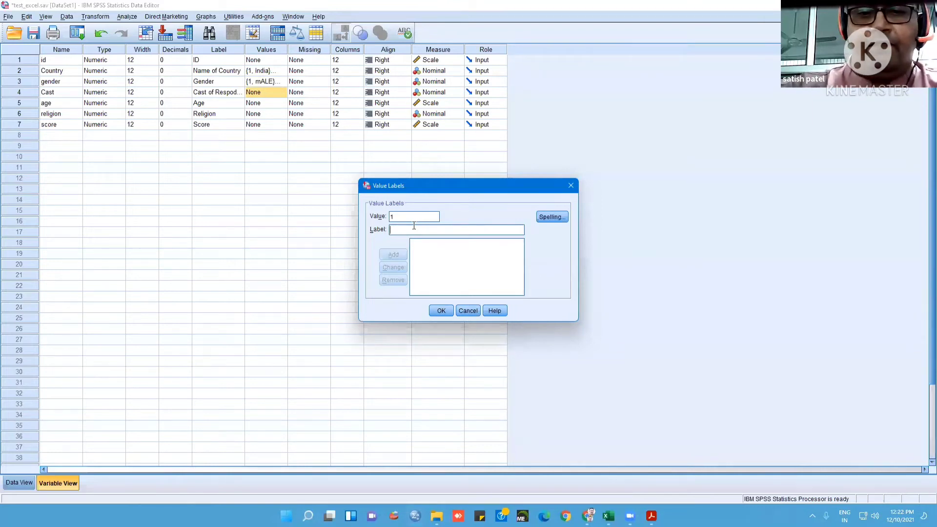
pyautogui.write('Open')
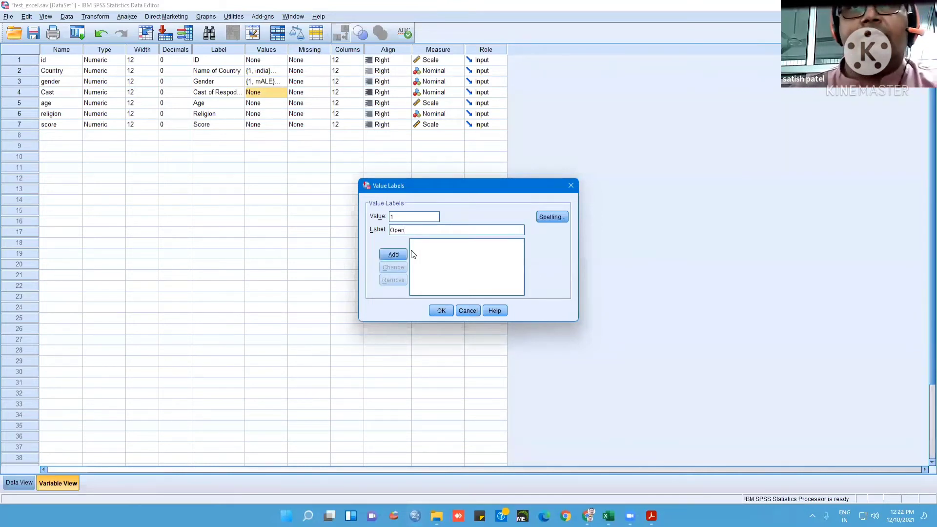
pyautogui.click(400, 255)
pyautogui.write('2')
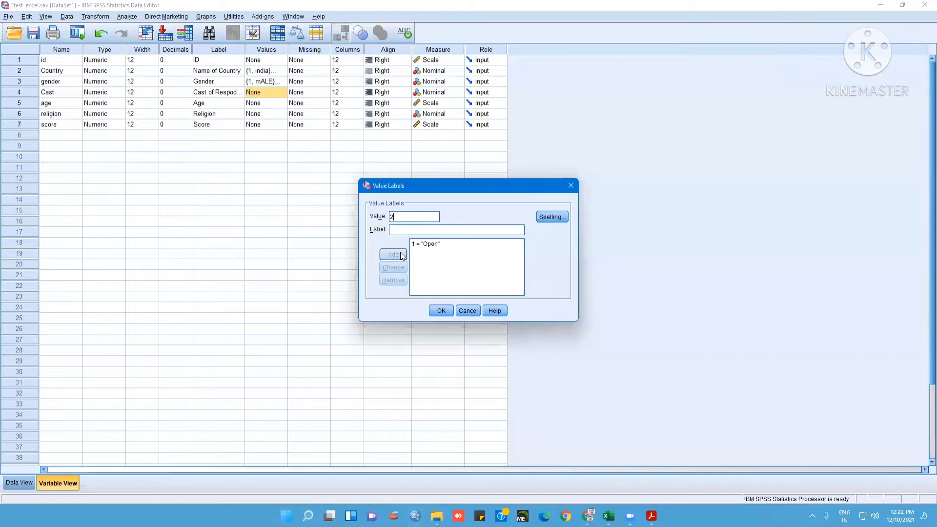
pyautogui.write('Reserv')
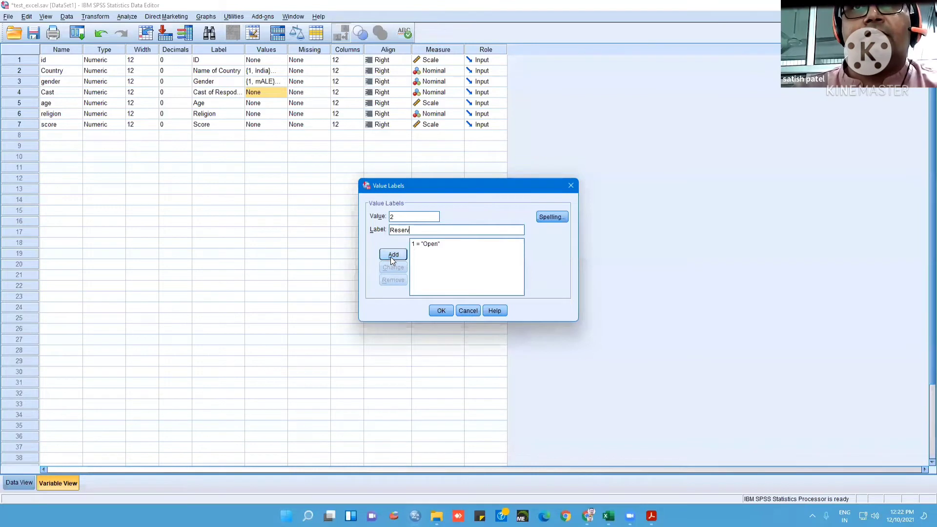
pyautogui.click(392, 255)
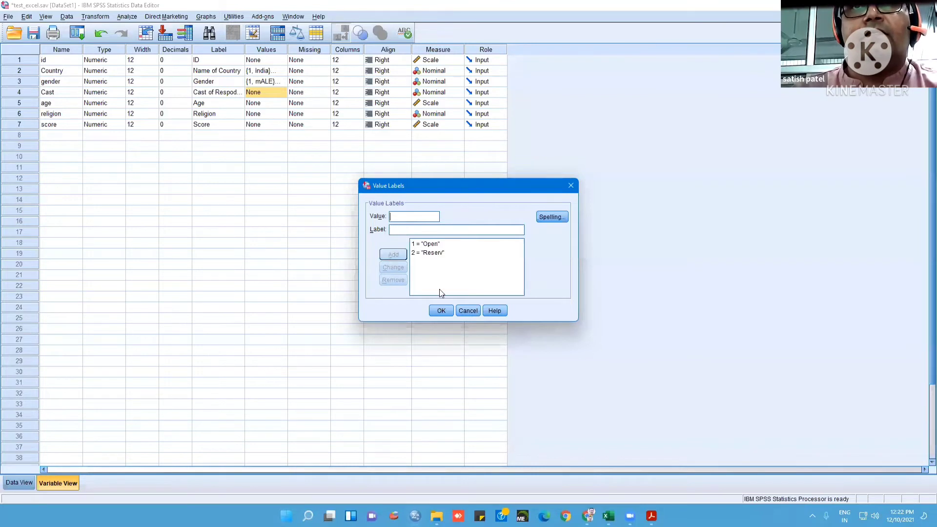
pyautogui.click(444, 311)
# Add the value labels 1 = Hindu and 2 = Muslim for the religion variable
pyautogui.click(275, 104)
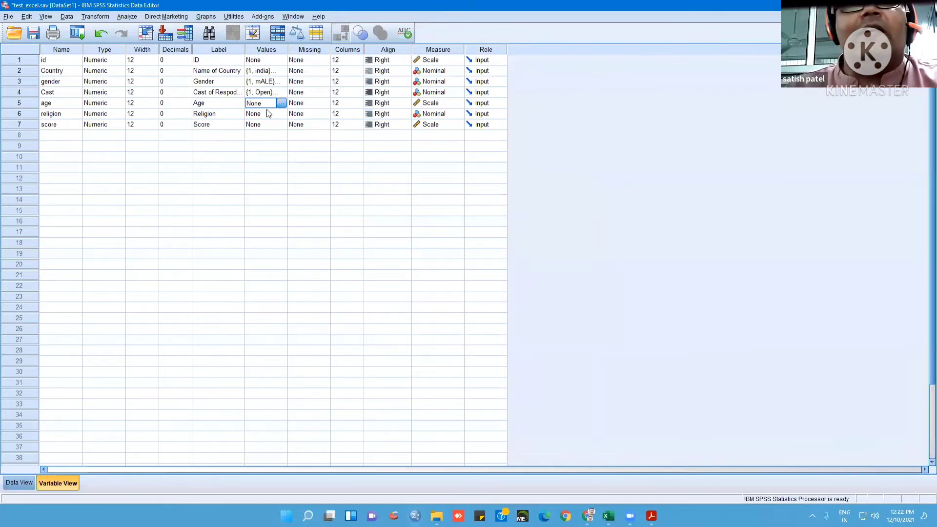
pyautogui.click(273, 116)
pyautogui.click(281, 114)
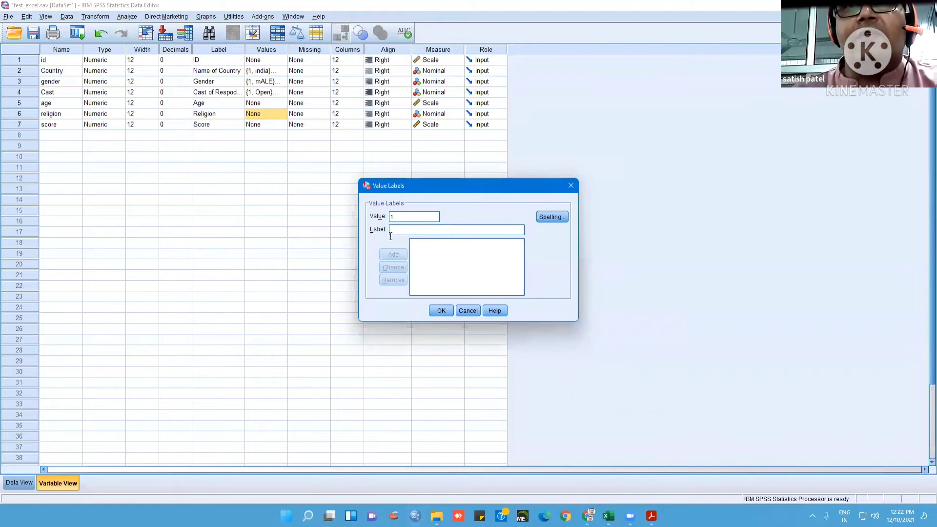
pyautogui.click(400, 233)
pyautogui.write('Hindu')
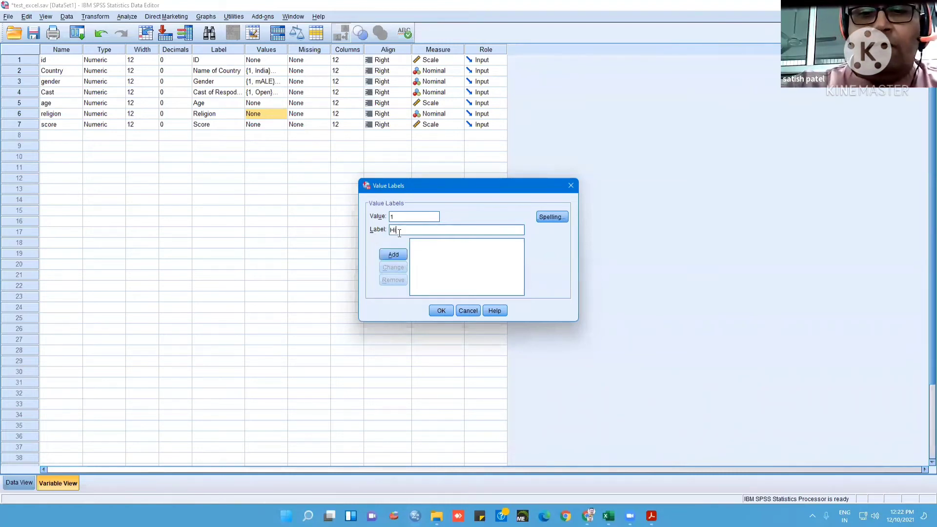
pyautogui.click(394, 255)
pyautogui.write('2')
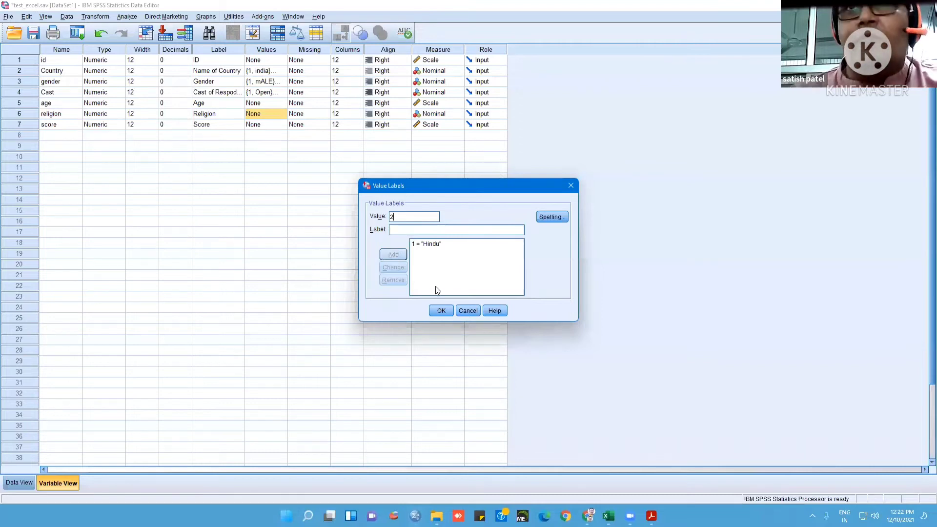
pyautogui.click(436, 226)
pyautogui.write('Mu')
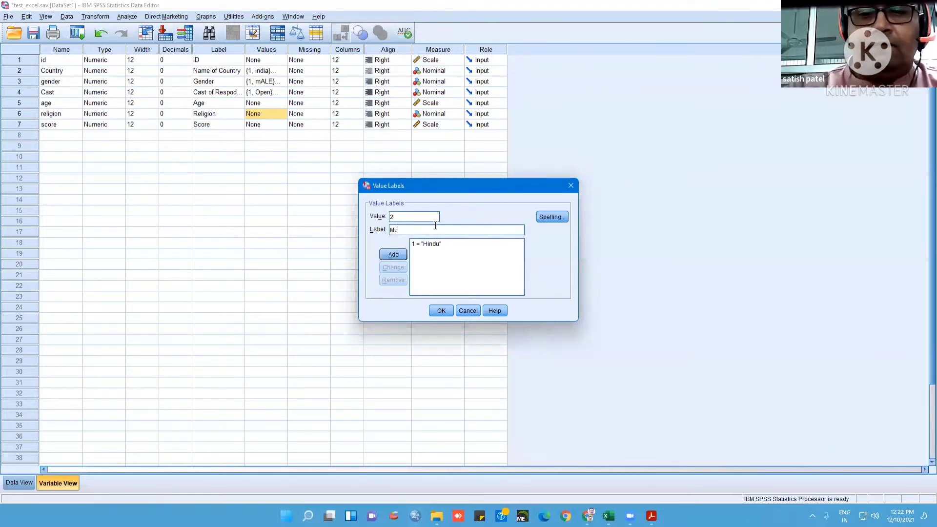
pyautogui.write('slim')
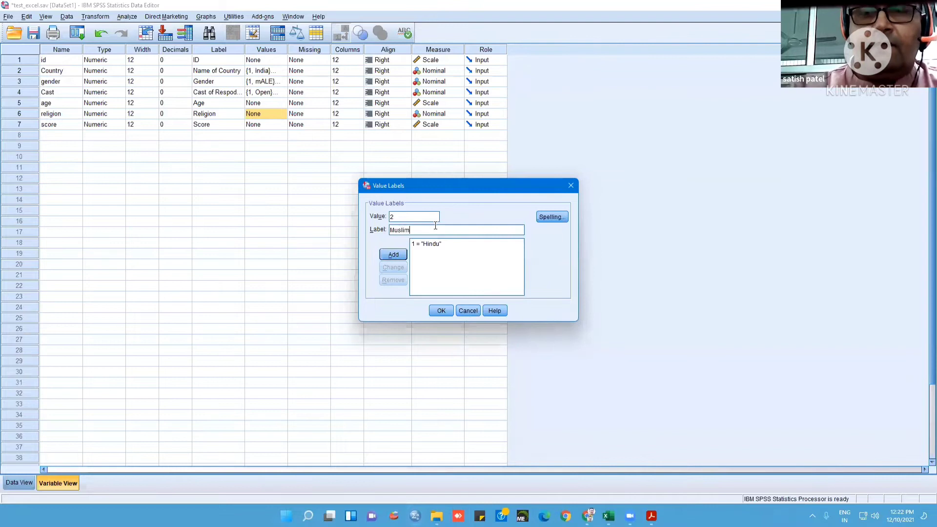
pyautogui.click(394, 255)
# Add the value label 3 = others for the religion variable and apply its value labels
pyautogui.write('3')
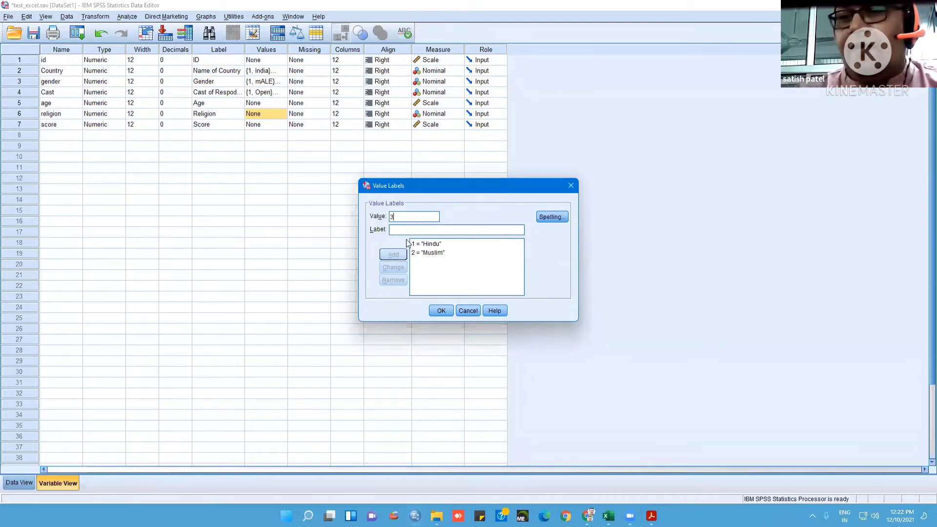
pyautogui.click(407, 230)
pyautogui.write('others')
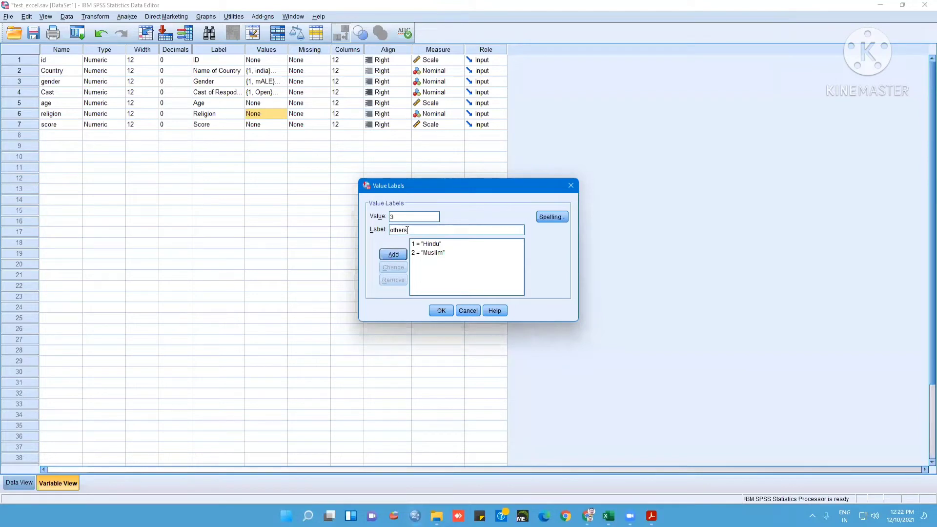
pyautogui.click(393, 254)
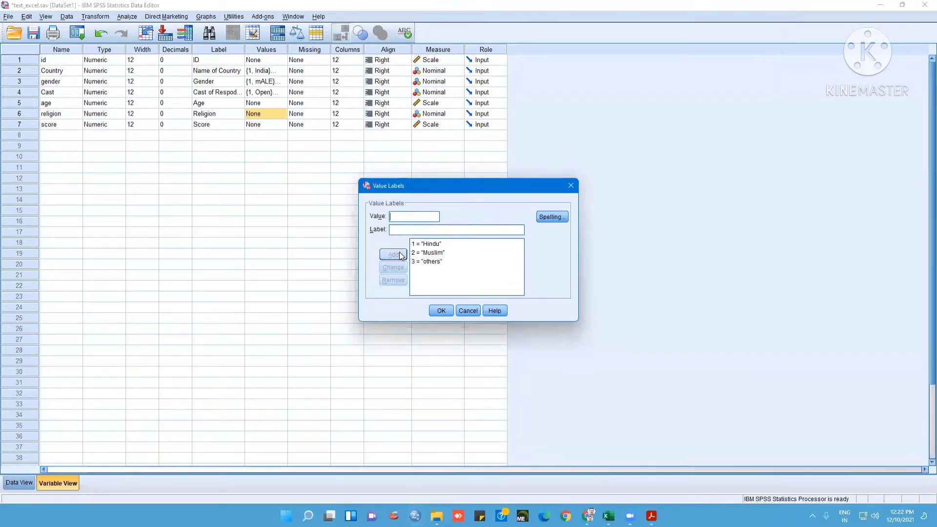
pyautogui.click(436, 310)
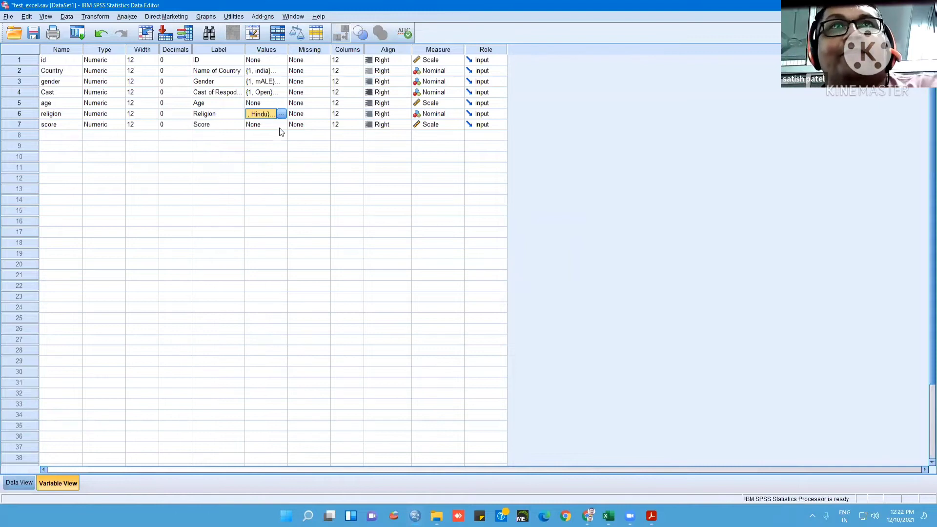
# Check how the defined value labels appear in the data, then return to the variable definitions
pyautogui.click(277, 147)
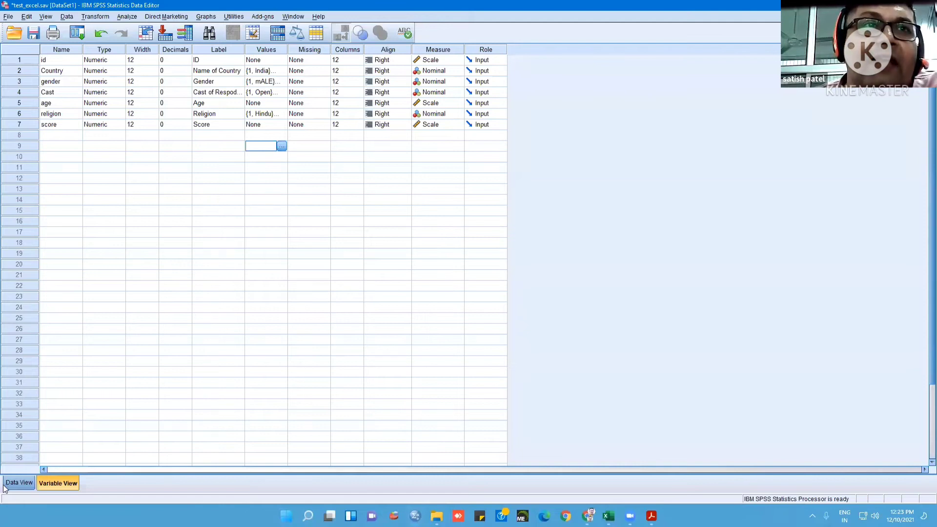
pyautogui.click(18, 483)
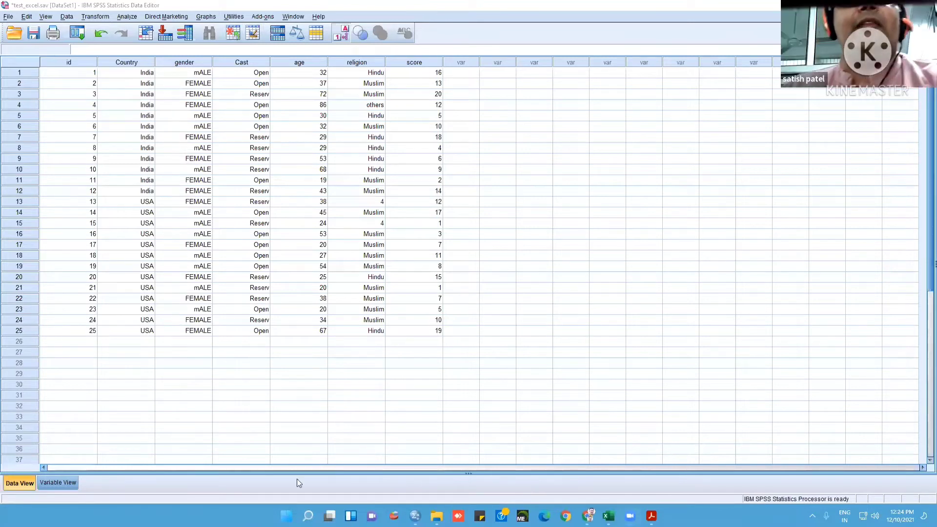
pyautogui.click(64, 484)
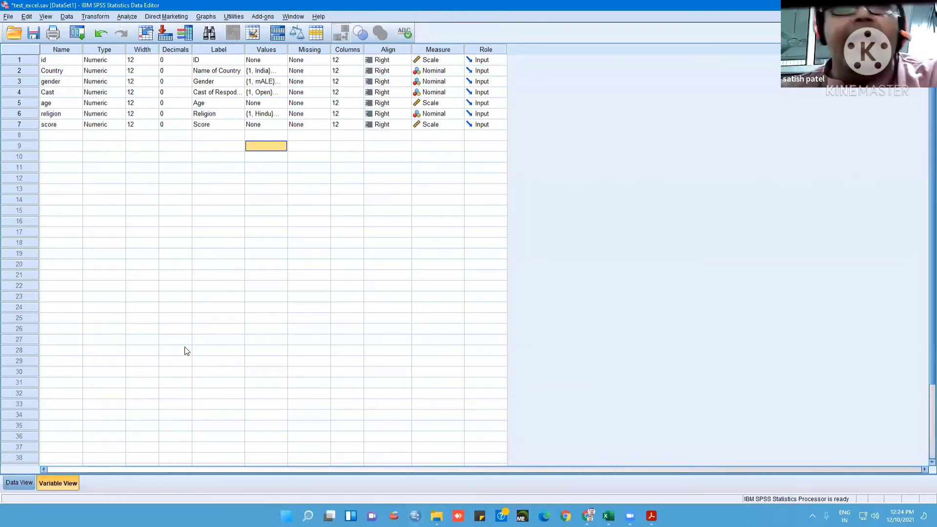
# Delete the whole last case, the one with id 25, from the data
pyautogui.click(30, 485)
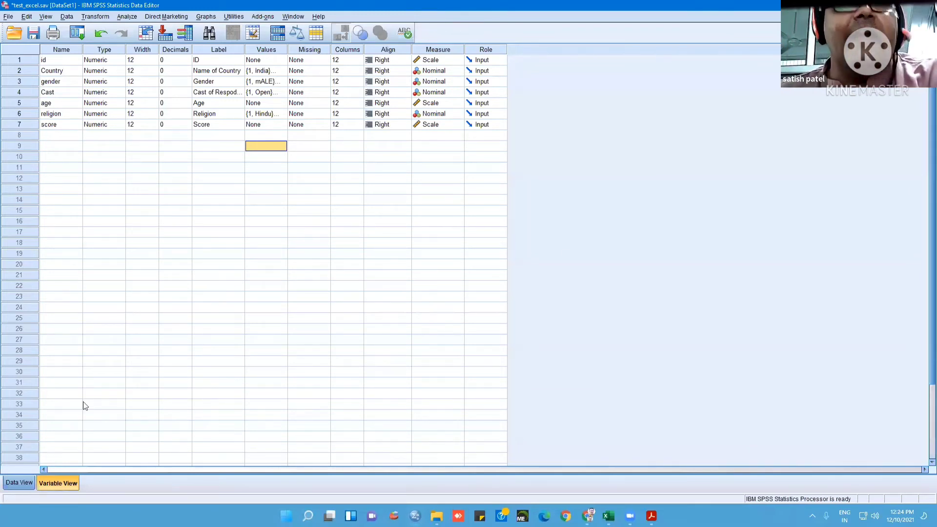
pyautogui.click(7, 332)
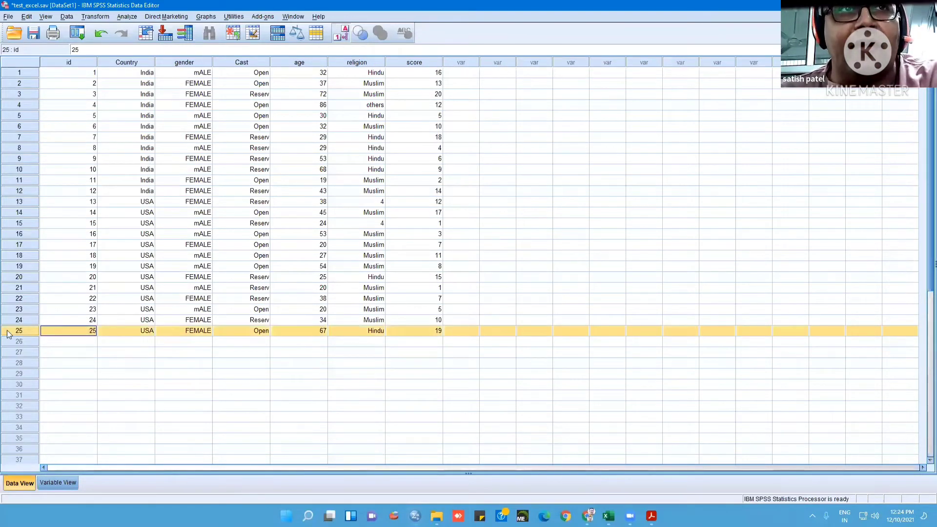
pyautogui.rightClick(8, 333)
pyautogui.click(29, 377)
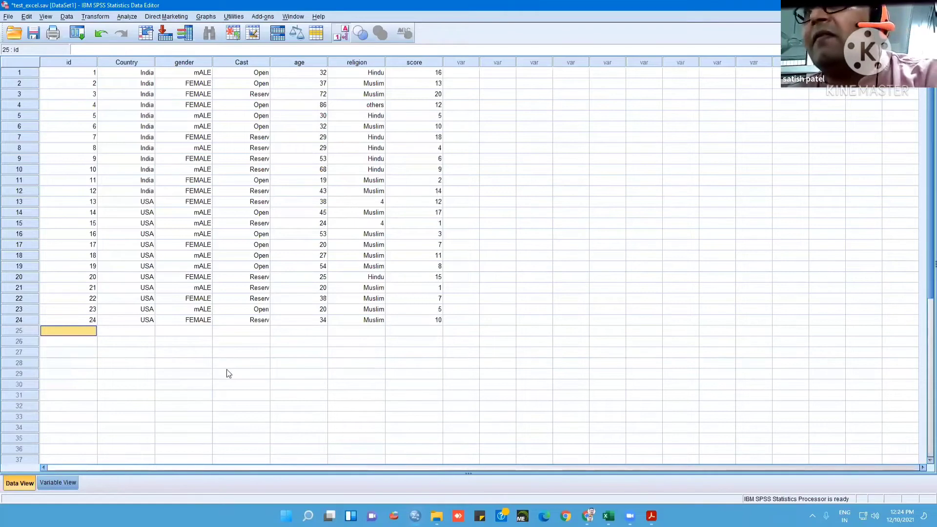
# Start a new case in row 25 with id 25 and Country USA
pyautogui.write('25')
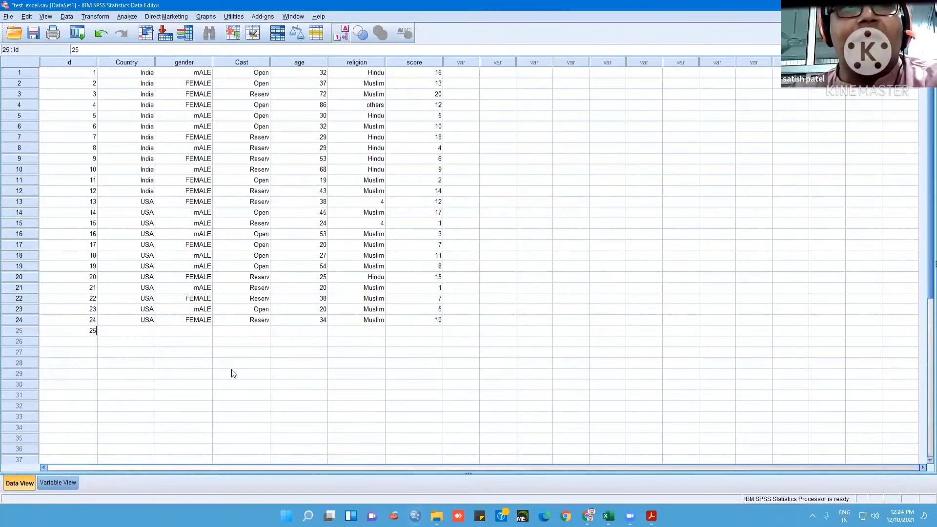
pyautogui.press('Tab')
pyautogui.write('u')
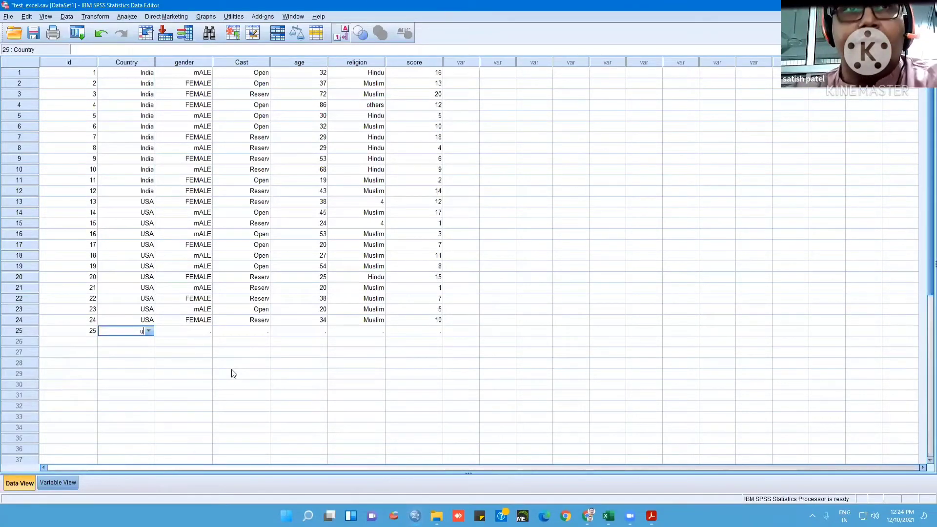
pyautogui.press('Escape')
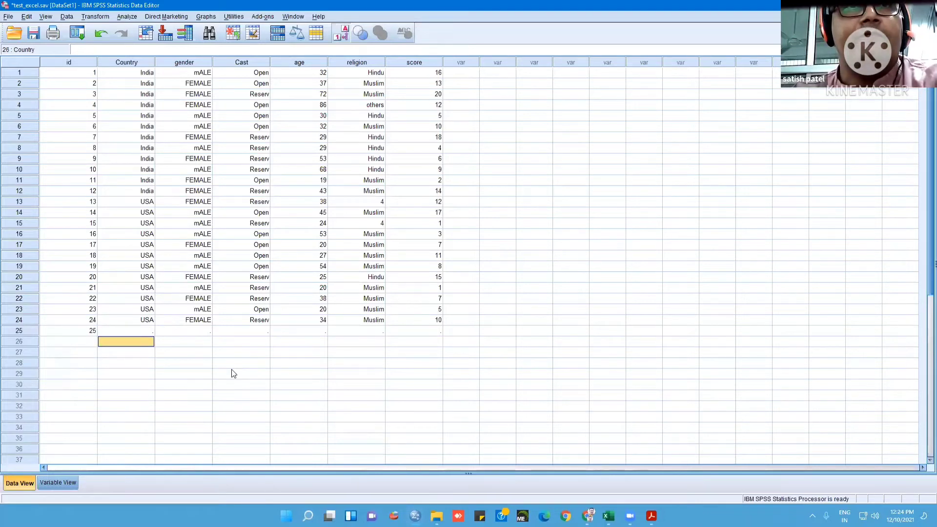
pyautogui.doubleClick(150, 330)
pyautogui.click(148, 331)
pyautogui.click(136, 351)
# Set gender to FEMALE and Cast to Reserv for the case in row 25
pyautogui.click(180, 333)
pyautogui.click(209, 331)
pyautogui.click(207, 331)
pyautogui.click(193, 351)
pyautogui.click(262, 332)
pyautogui.click(265, 331)
pyautogui.click(266, 331)
pyautogui.click(247, 348)
# Complete the case in row 25 with age 38, religion others and score 12
pyautogui.click(320, 330)
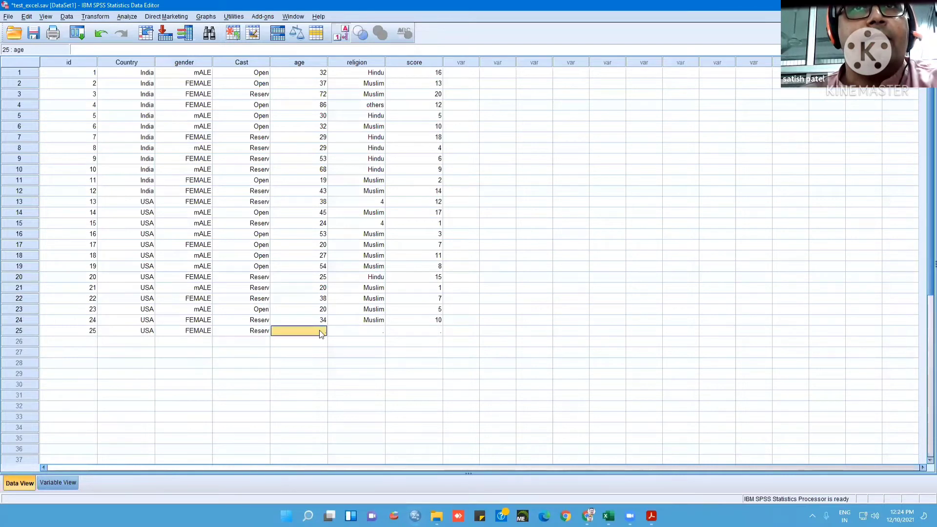
pyautogui.write('38')
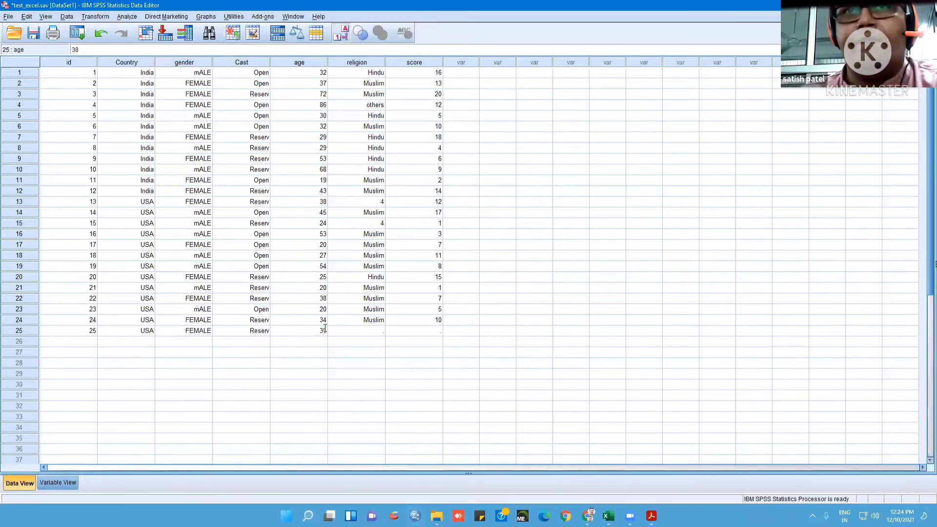
pyautogui.click(378, 331)
pyautogui.click(378, 331)
pyautogui.click(380, 331)
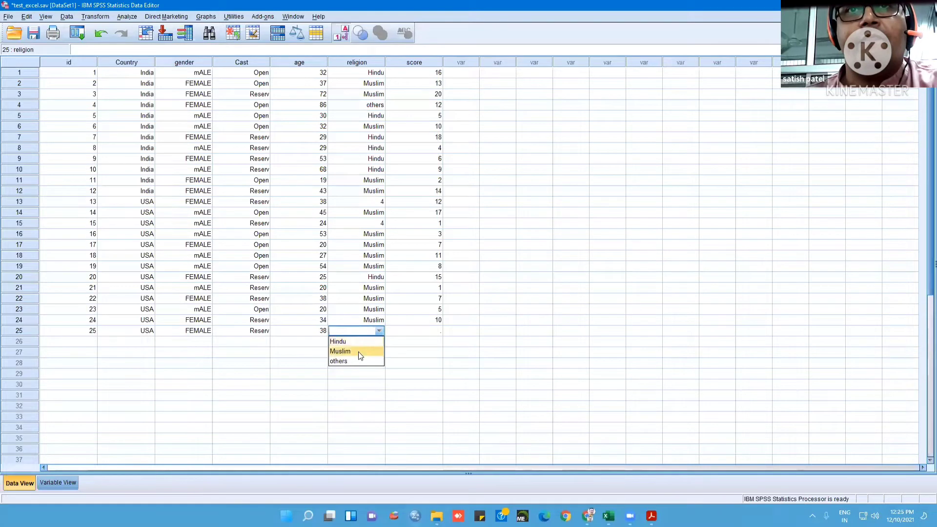
pyautogui.click(358, 361)
pyautogui.click(428, 329)
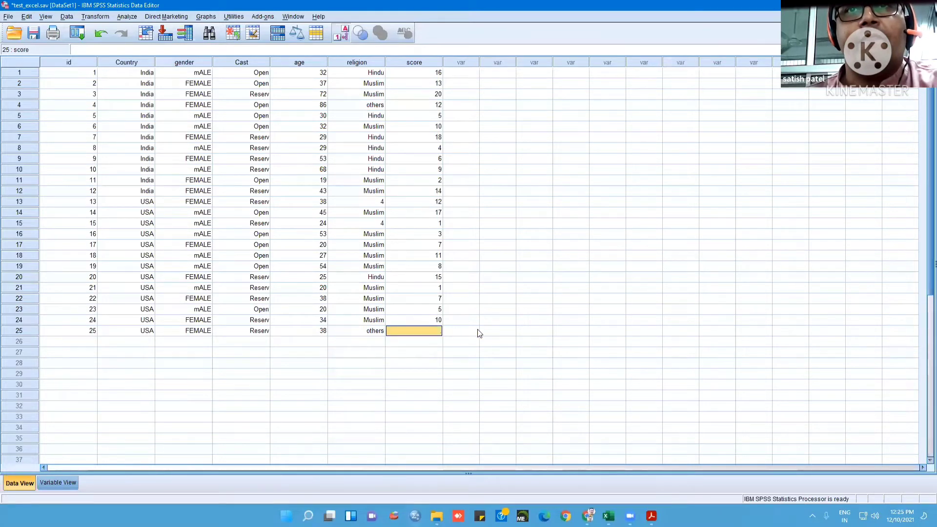
pyautogui.write('12')
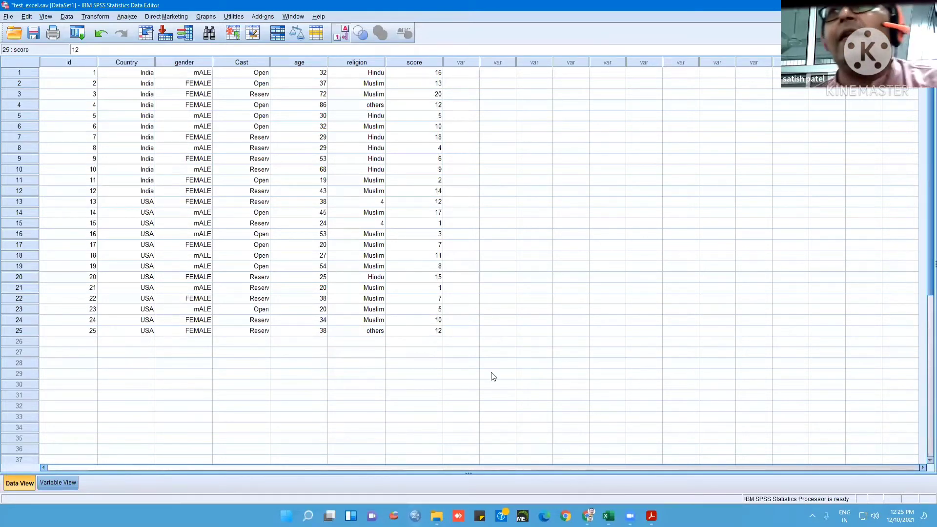
pyautogui.click(494, 374)
# Insert an empty case above the case with id 11, and clear that empty case again
pyautogui.rightClick(24, 181)
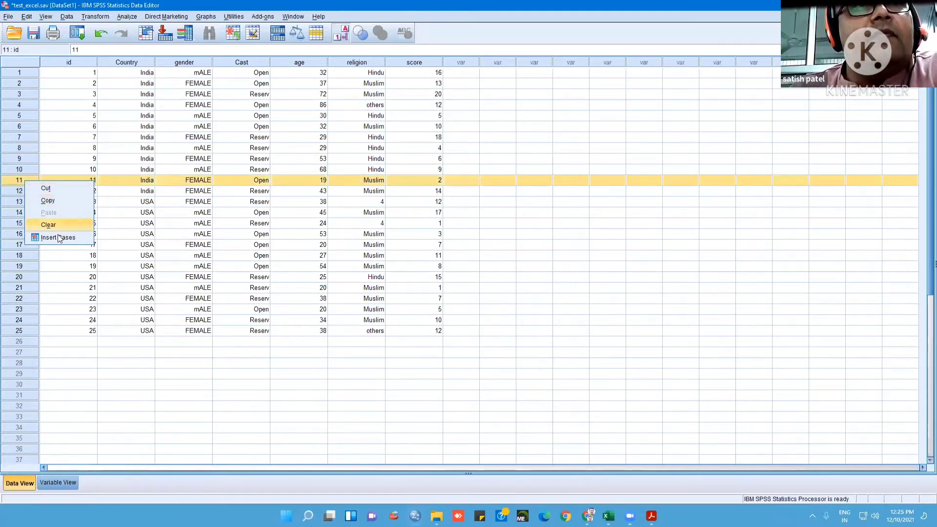
pyautogui.click(59, 238)
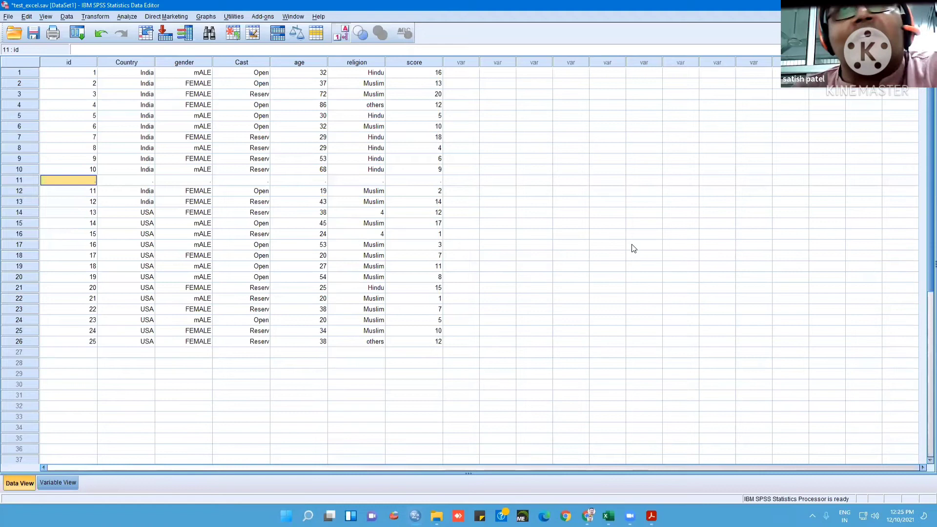
pyautogui.rightClick(22, 181)
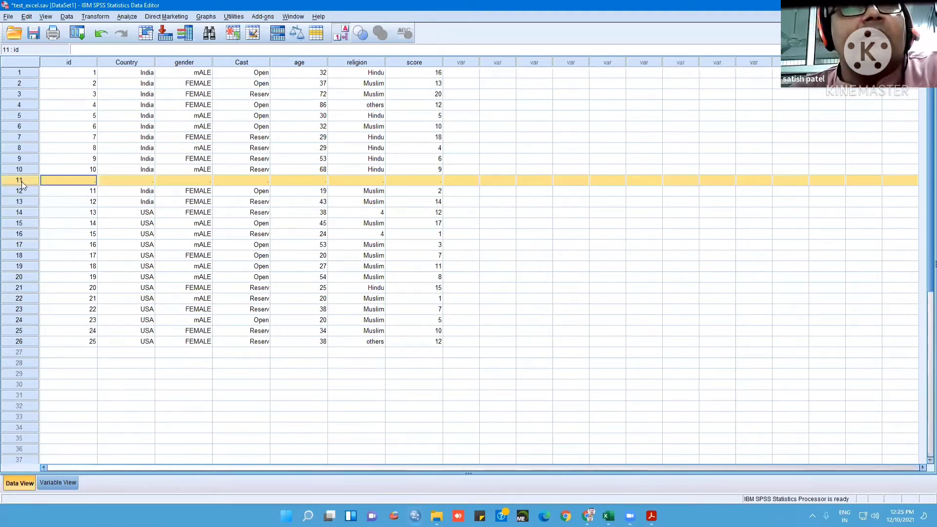
pyautogui.click(46, 226)
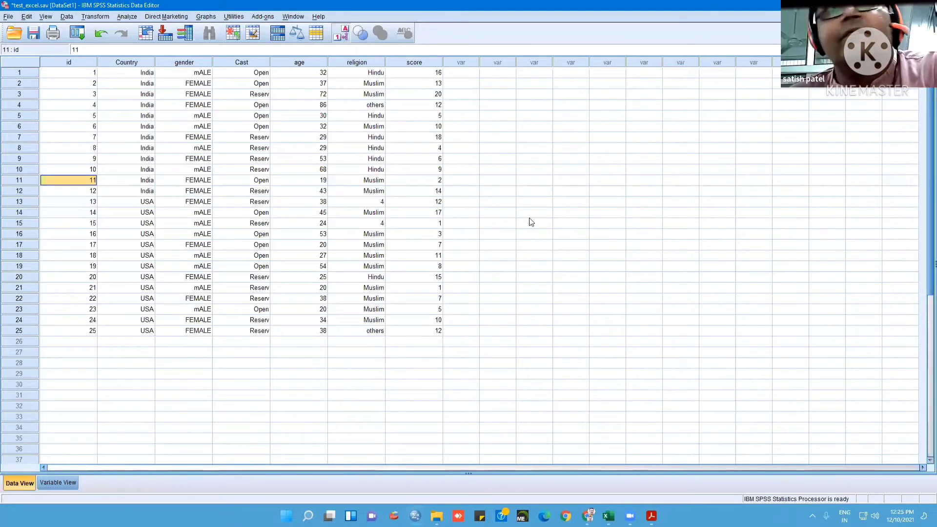
# Duplicate the score variable into row 8 of the variable definitions and view the new column in the data
pyautogui.click(53, 483)
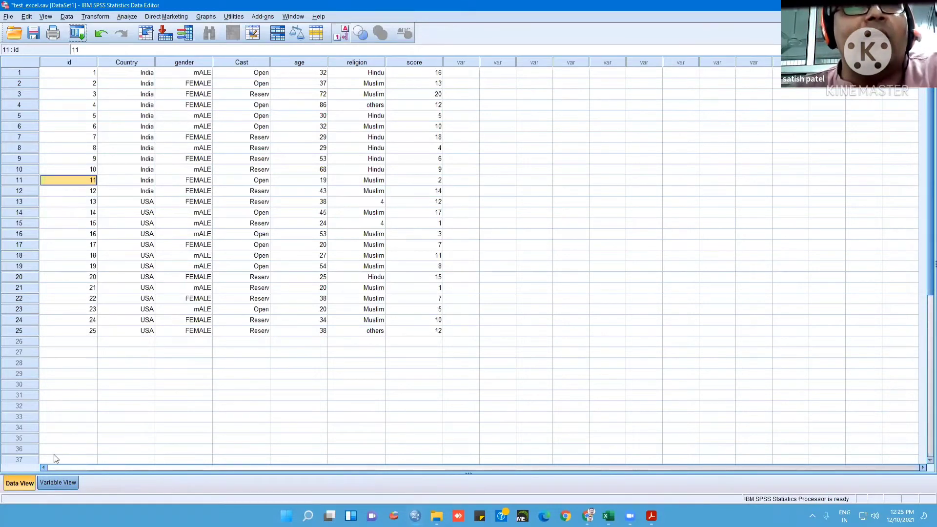
pyautogui.rightClick(18, 125)
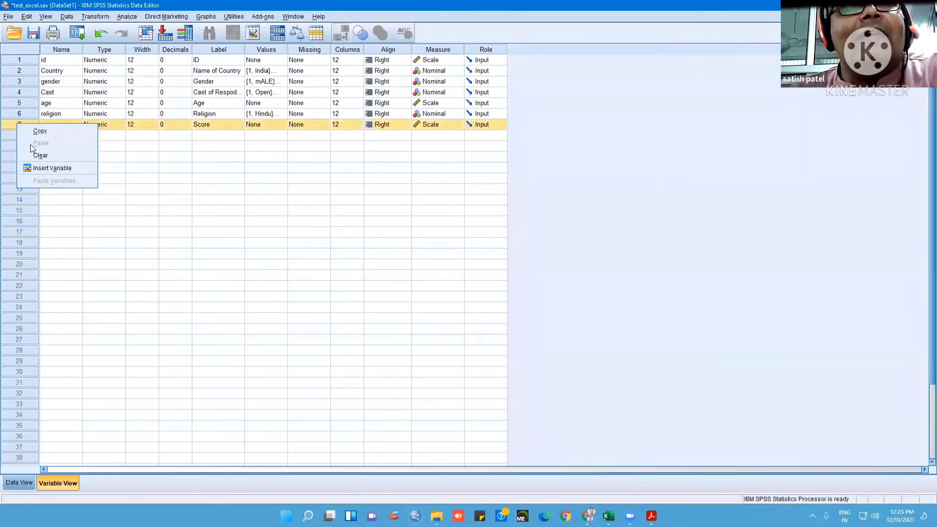
pyautogui.click(35, 132)
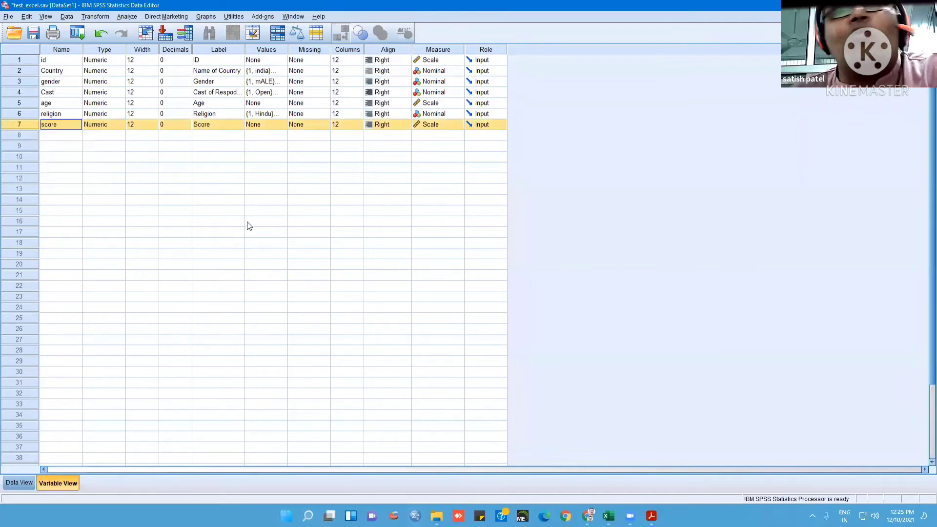
pyautogui.rightClick(54, 140)
pyautogui.click(77, 156)
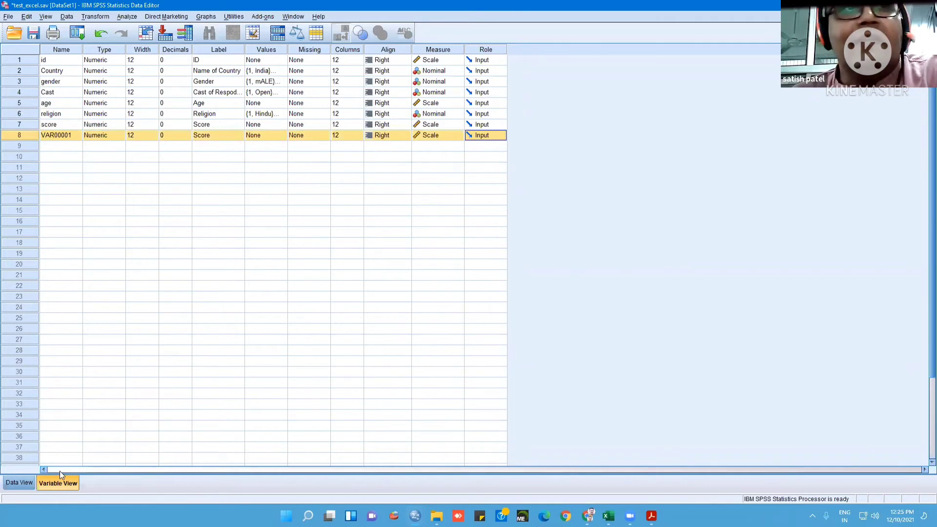
pyautogui.click(19, 482)
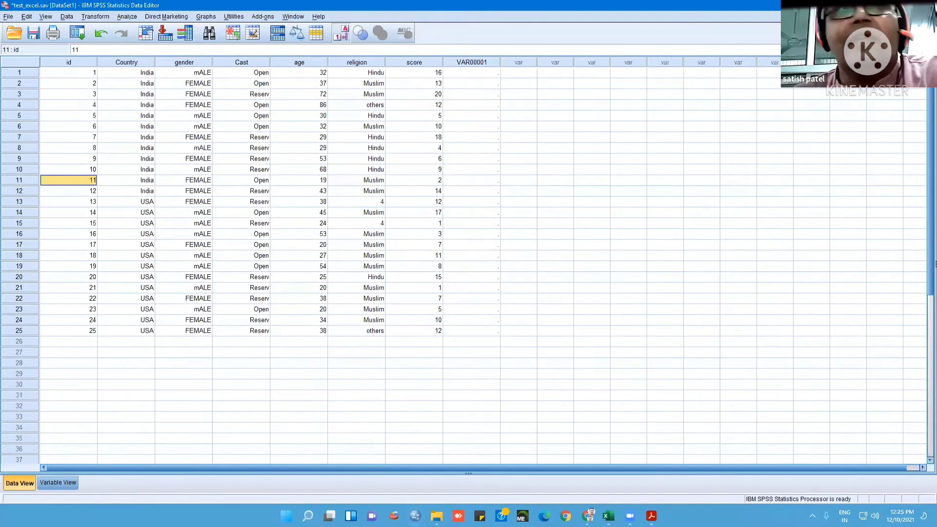
# Rename the duplicated variable in row 8 as value
pyautogui.click(61, 482)
pyautogui.click(60, 136)
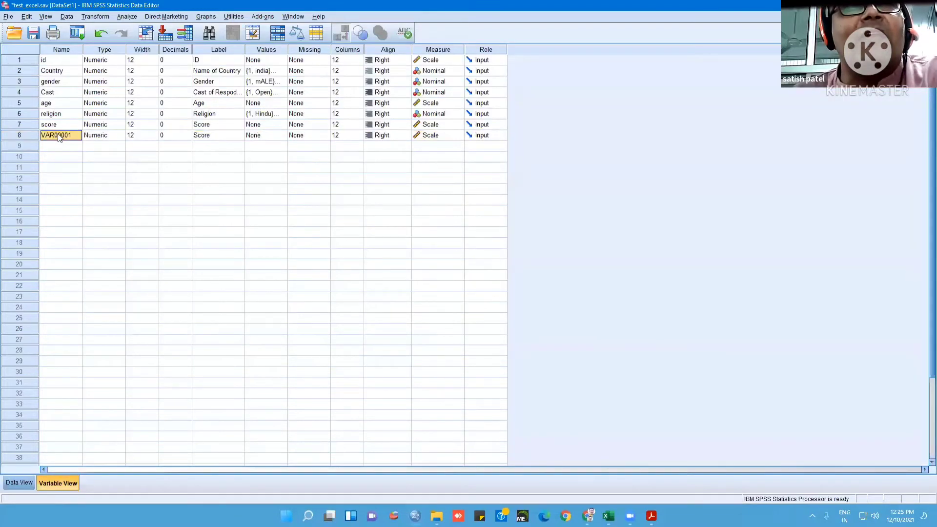
pyautogui.rightClick(61, 136)
pyautogui.doubleClick(47, 136)
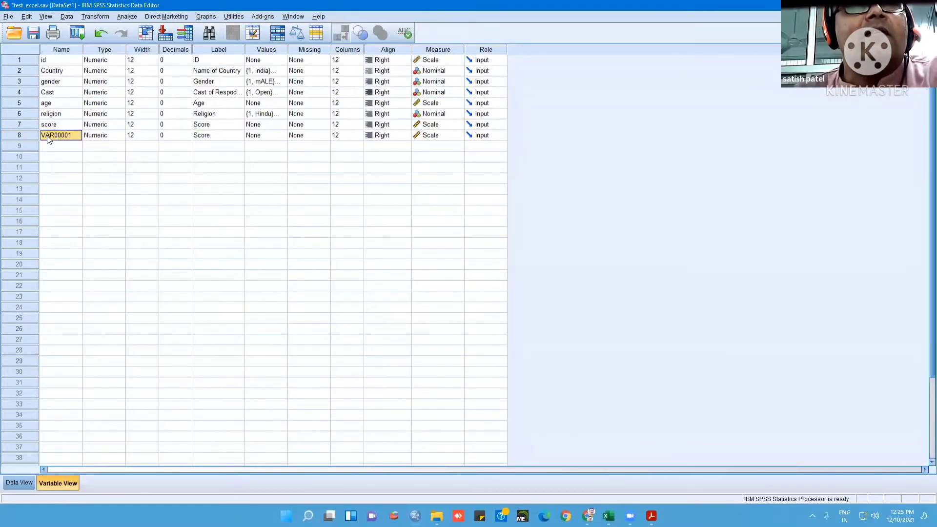
pyautogui.moveTo(74, 135); pyautogui.dragTo(41, 136)
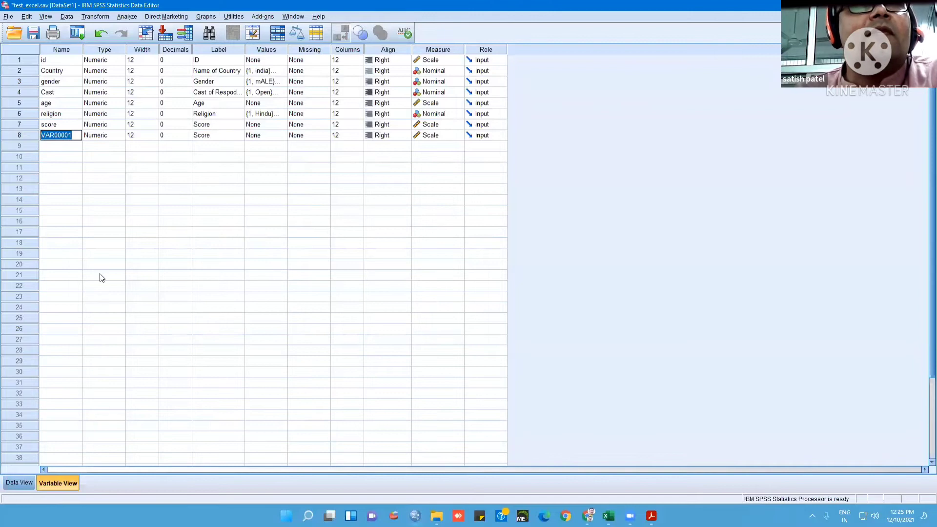
pyautogui.write('value')
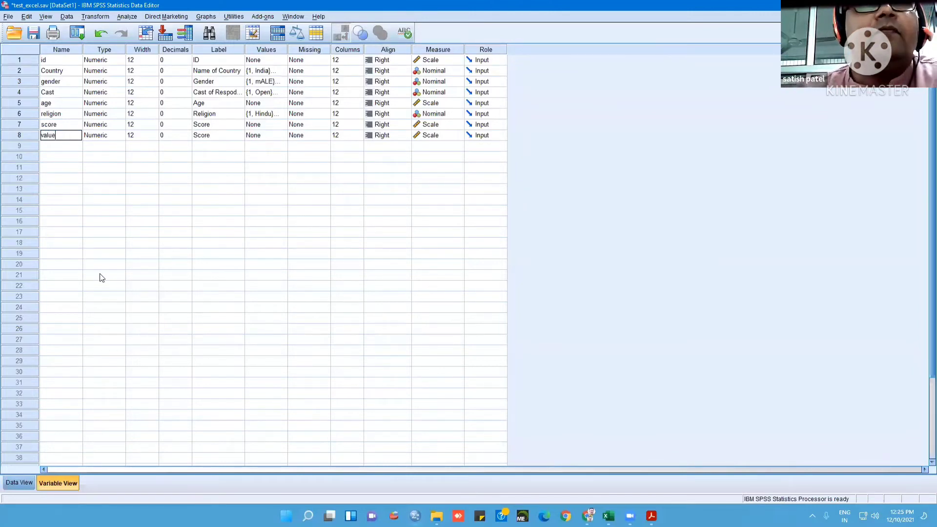
pyautogui.click(100, 275)
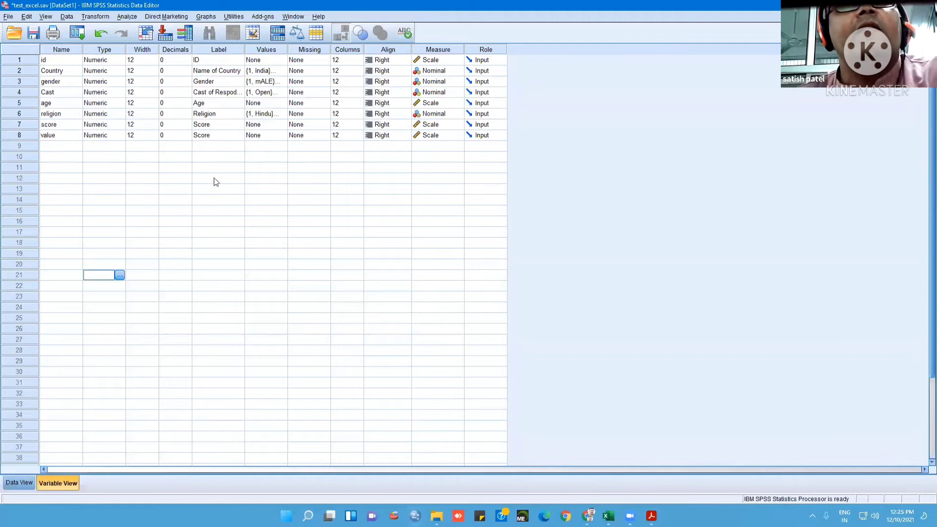
# Enter 12, 26 and 35 in the value column for the first three cases
pyautogui.click(19, 483)
pyautogui.click(484, 72)
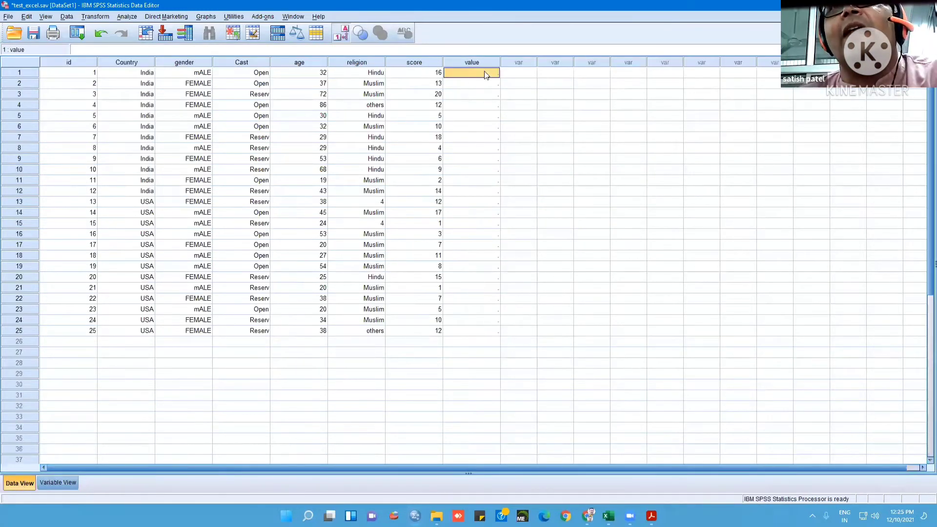
pyautogui.write('12')
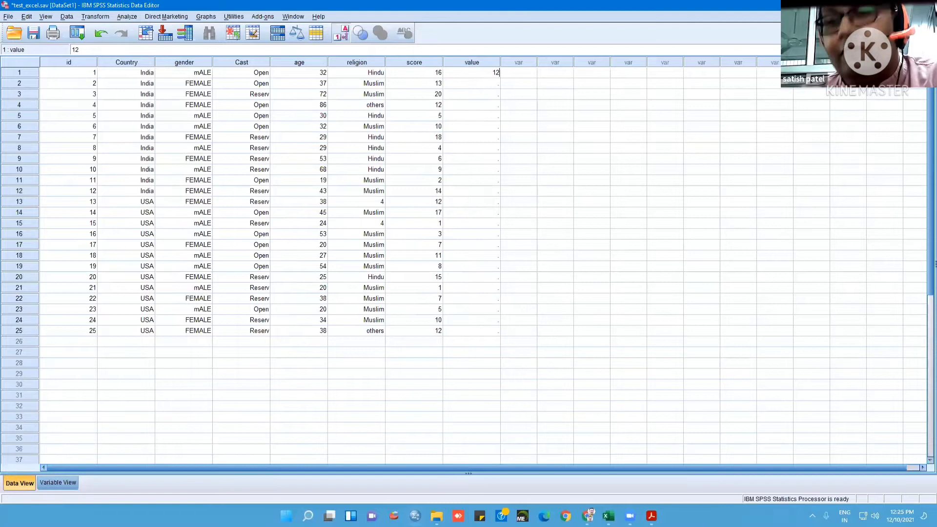
pyautogui.press('Return')
pyautogui.write('26')
pyautogui.press('Return')
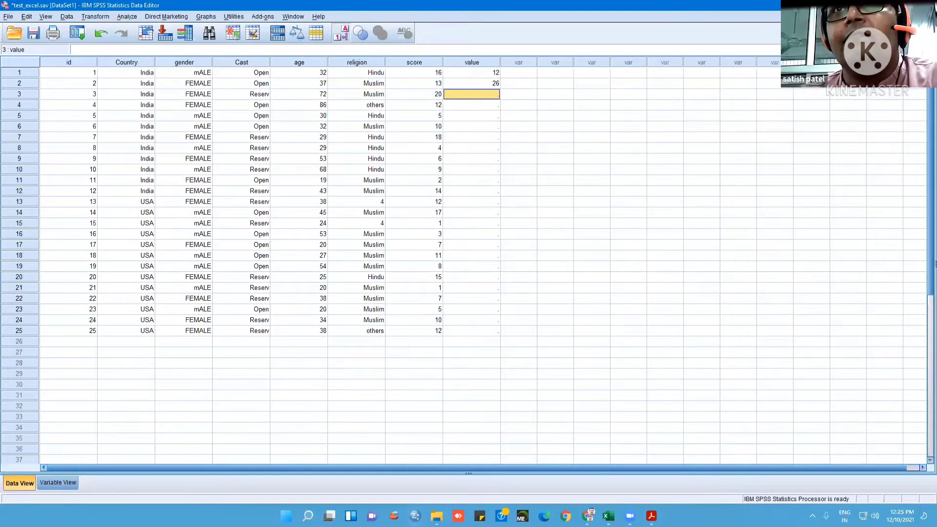
pyautogui.write('35')
pyautogui.press('Return')
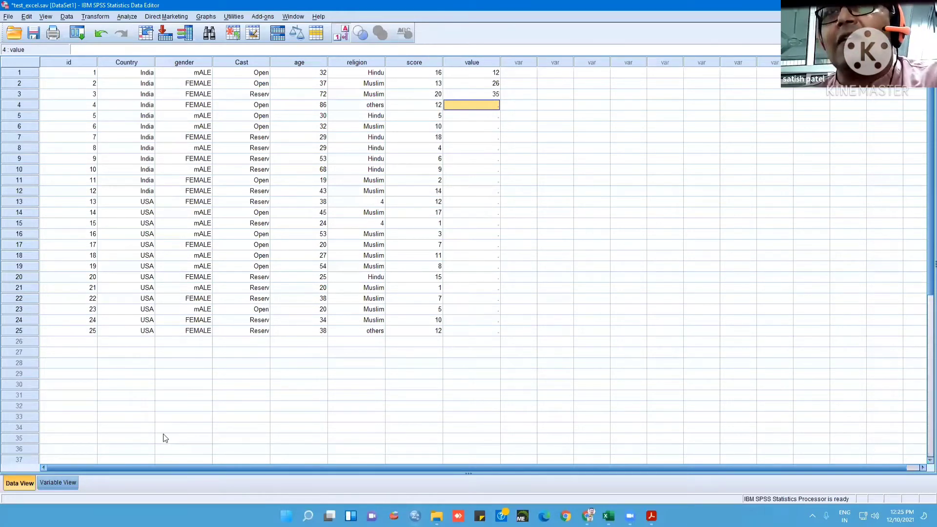
# Clear the value variable from the variable definitions and return to the data
pyautogui.click(51, 484)
pyautogui.rightClick(22, 136)
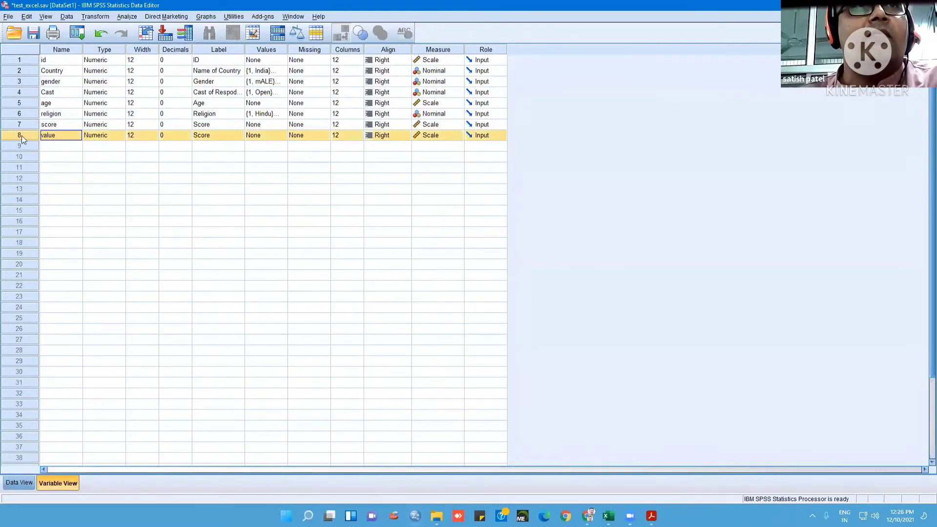
pyautogui.click(42, 168)
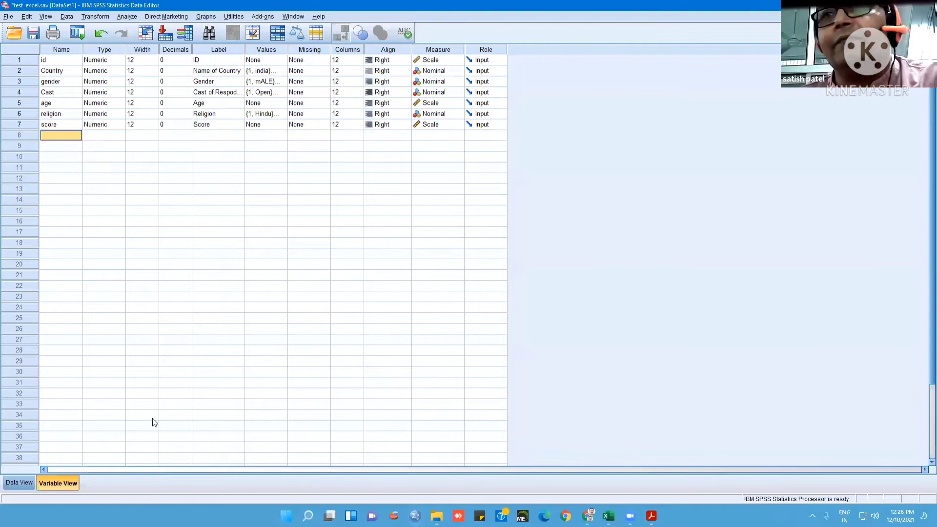
pyautogui.click(18, 483)
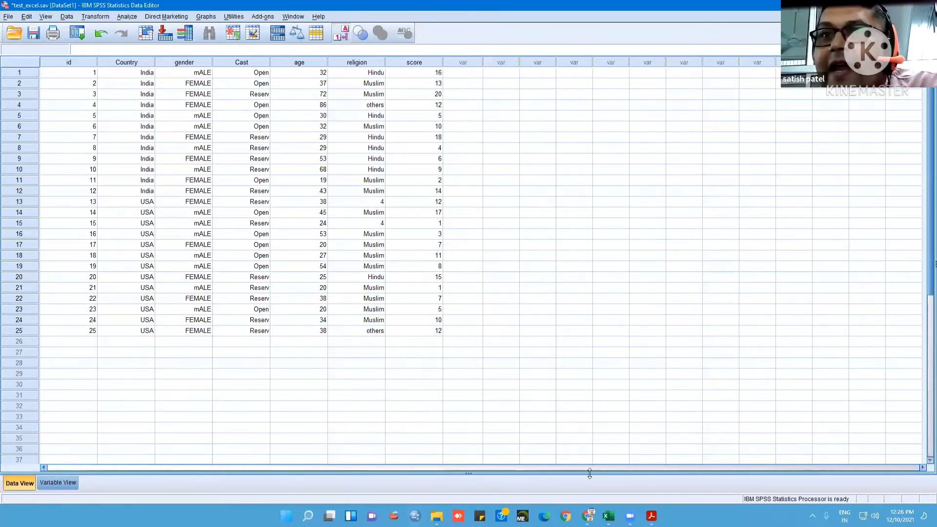
# Look at the coded data in the Test_excel workbook, and compare the SPSS variable definitions with the data
pyautogui.click(608, 515)
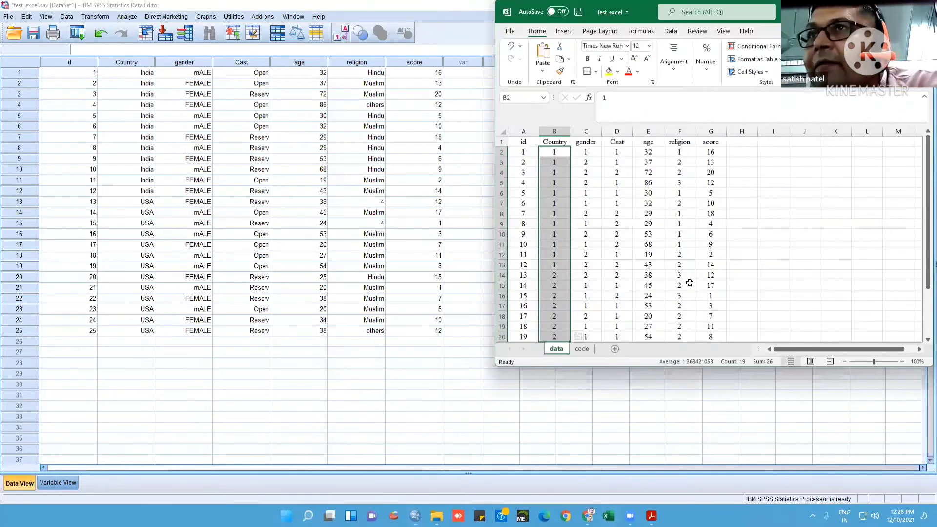
pyautogui.click(741, 385)
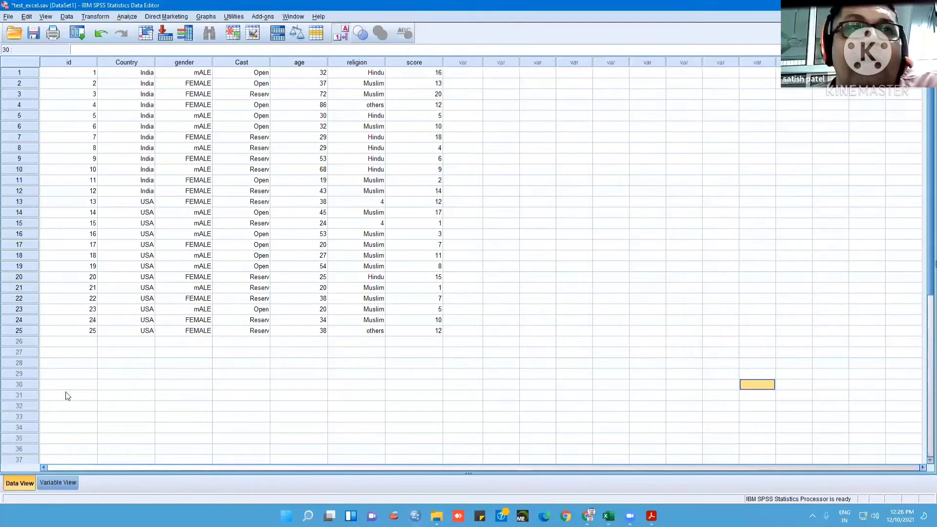
pyautogui.click(56, 485)
pyautogui.click(22, 483)
pyautogui.click(63, 482)
pyautogui.click(20, 482)
pyautogui.click(46, 482)
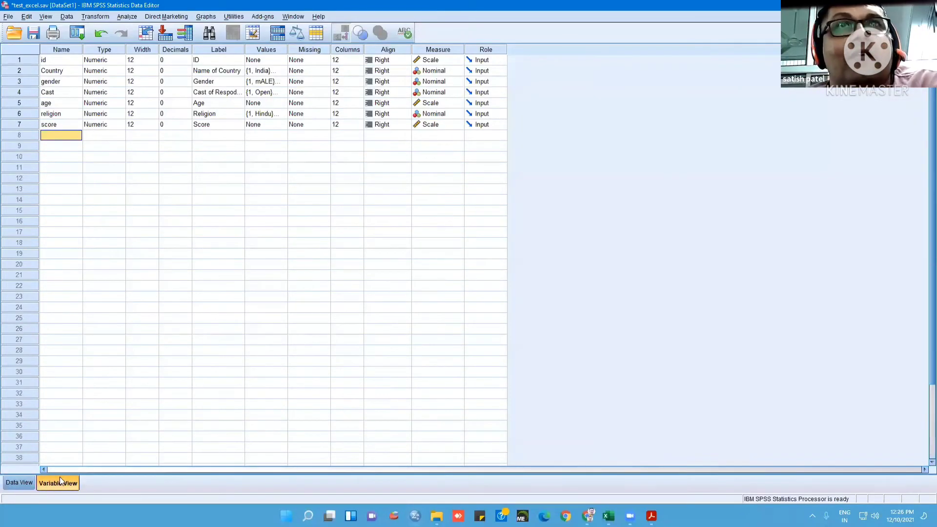
pyautogui.click(28, 482)
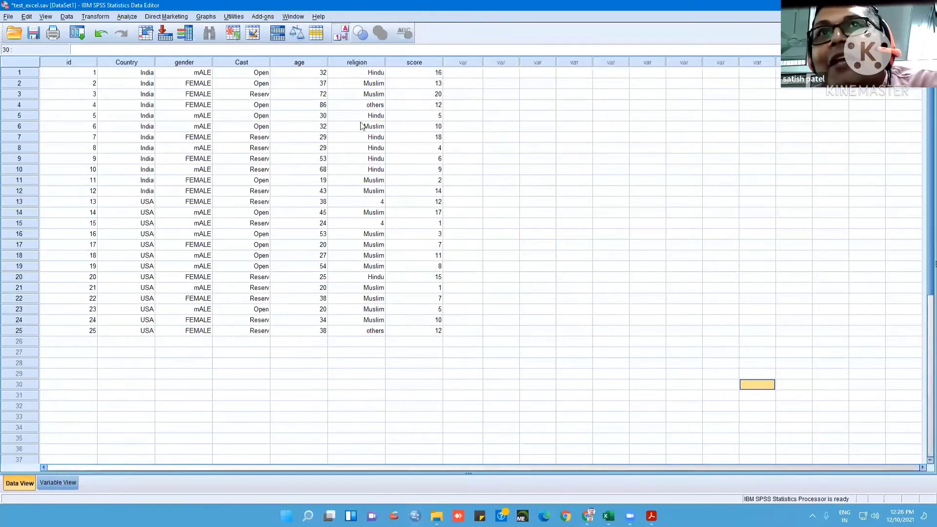
# Toggle the value labels in the data off and on, ending with the numeric codes displayed
pyautogui.click(343, 33)
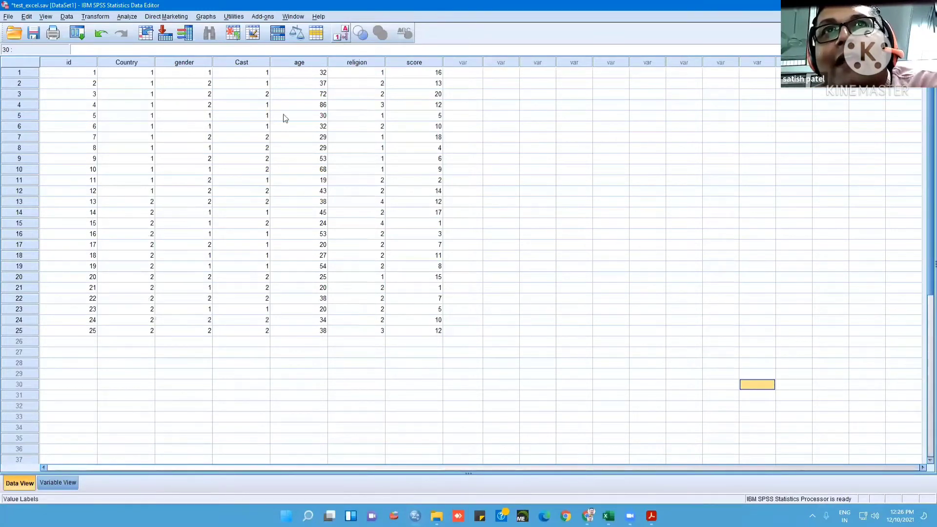
pyautogui.click(344, 33)
pyautogui.click(344, 33)
pyautogui.click(344, 33)
pyautogui.click(344, 32)
pyautogui.click(344, 32)
pyautogui.click(344, 33)
pyautogui.click(344, 33)
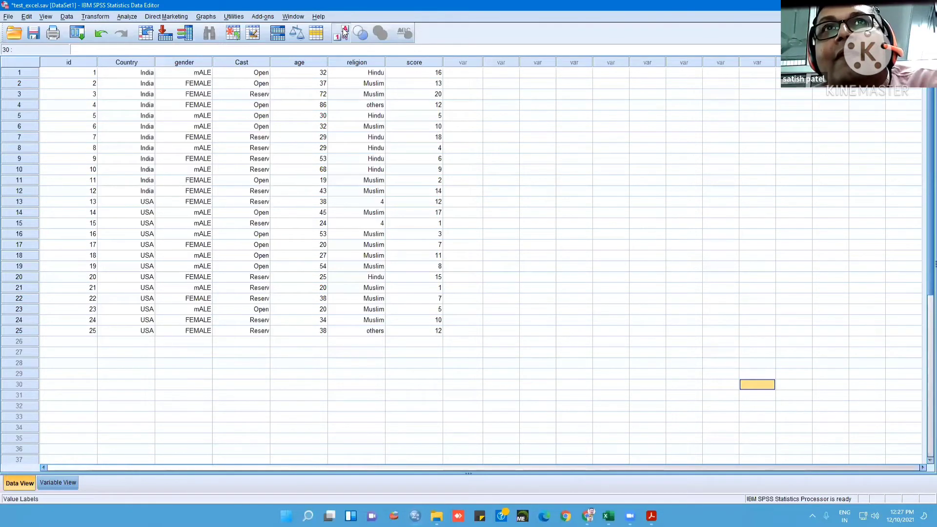
pyautogui.click(344, 33)
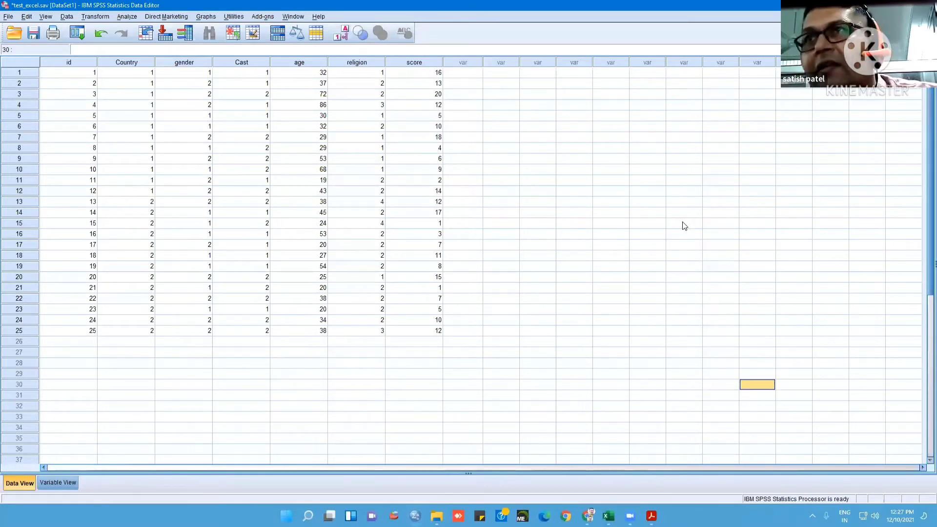
# Start a Frequencies analysis with Age and Score as the variables
pyautogui.click(127, 17)
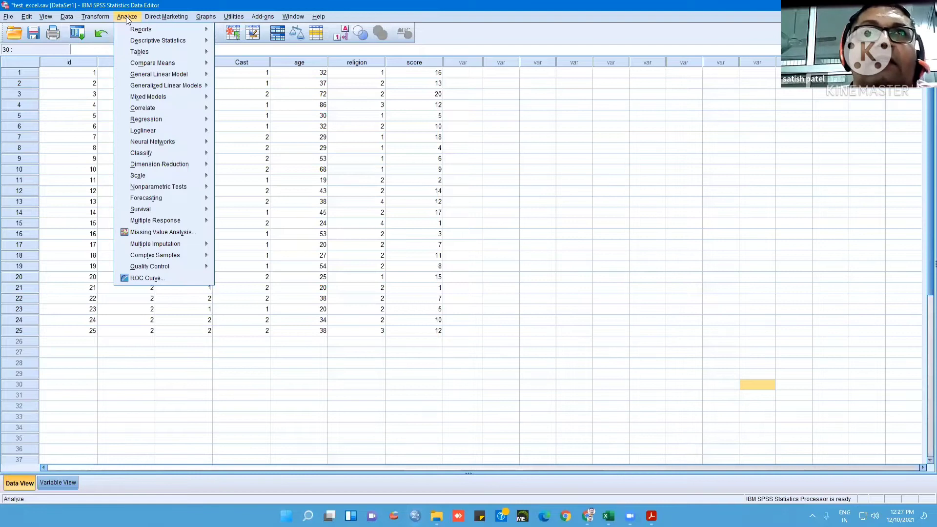
pyautogui.moveTo(141, 43)
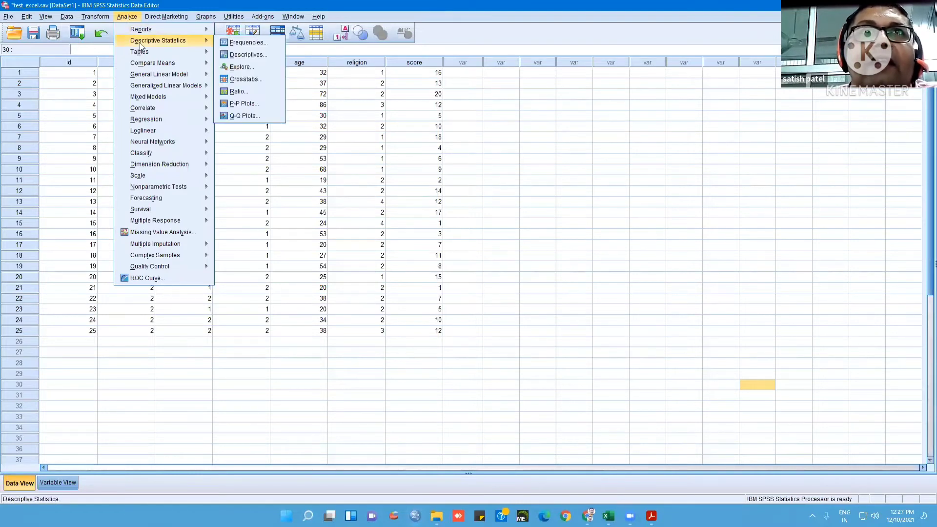
pyautogui.click(248, 43)
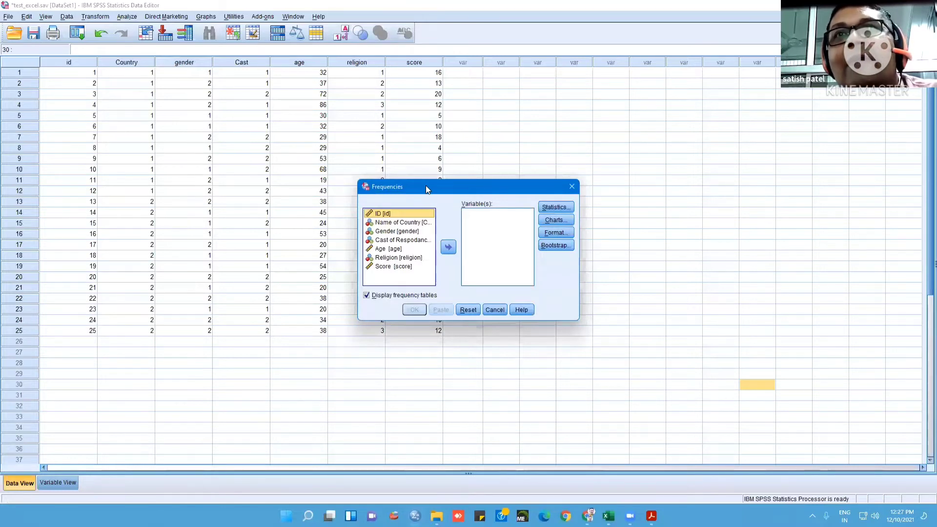
pyautogui.moveTo(426, 186); pyautogui.dragTo(562, 148)
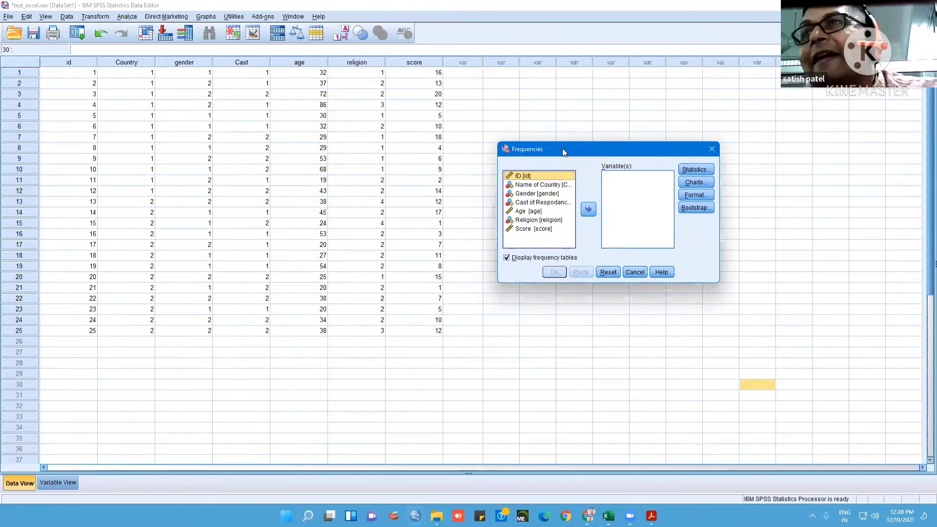
pyautogui.click(518, 213)
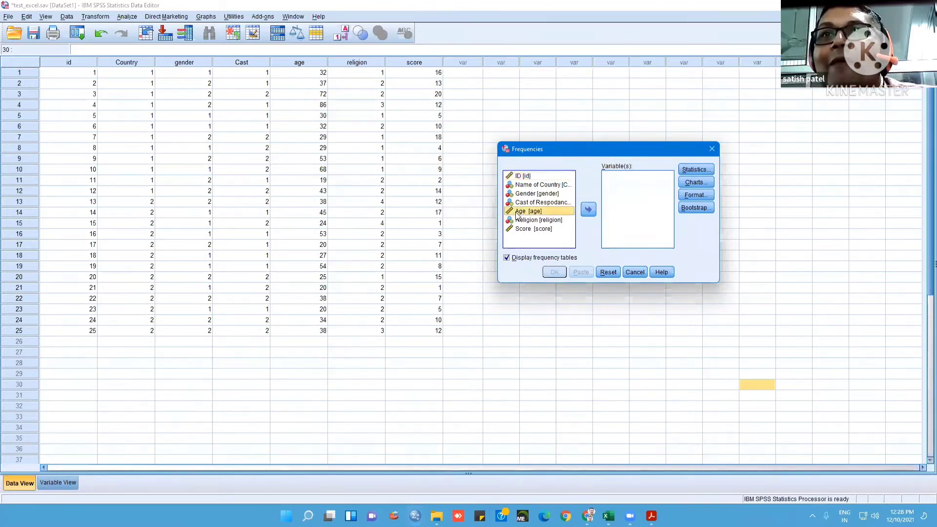
pyautogui.keyDown('ctrl'); pyautogui.click(527, 228); pyautogui.keyUp('ctrl')
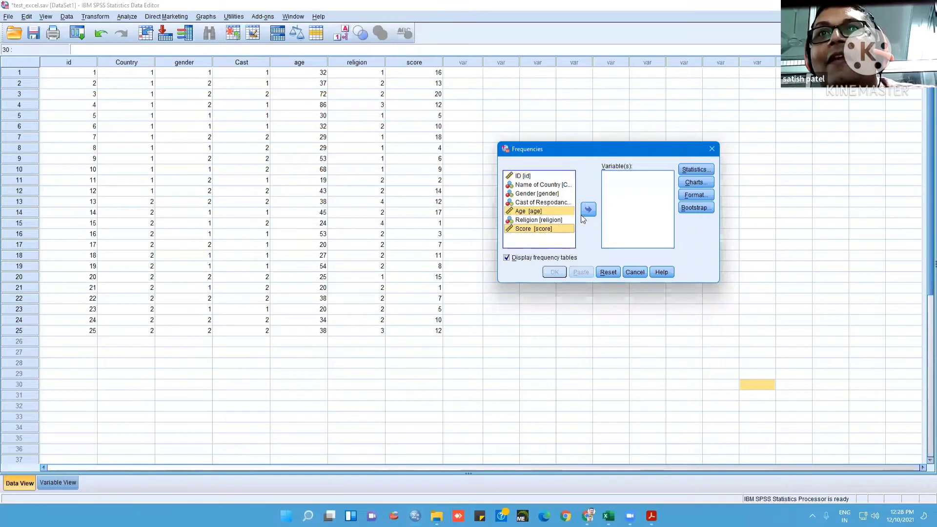
pyautogui.click(587, 210)
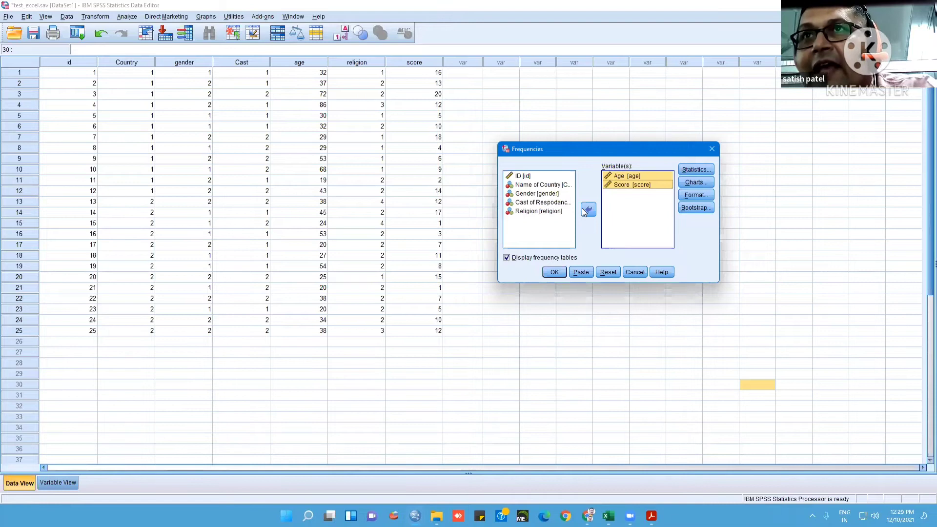
# Include mean, median, mode and sum in the Frequencies statistics, and view the chart options without choosing any
pyautogui.click(696, 169)
pyautogui.click(636, 150)
pyautogui.click(636, 161)
pyautogui.click(635, 182)
pyautogui.click(635, 171)
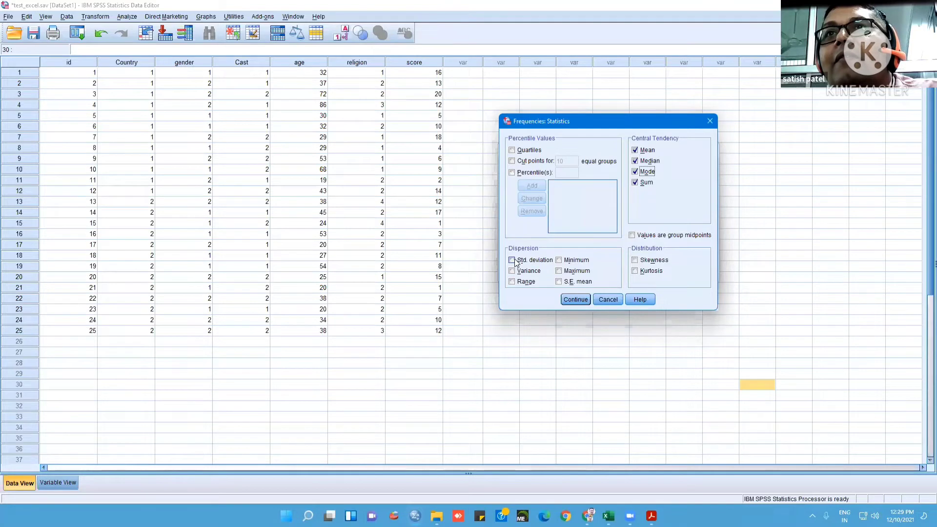
pyautogui.click(580, 300)
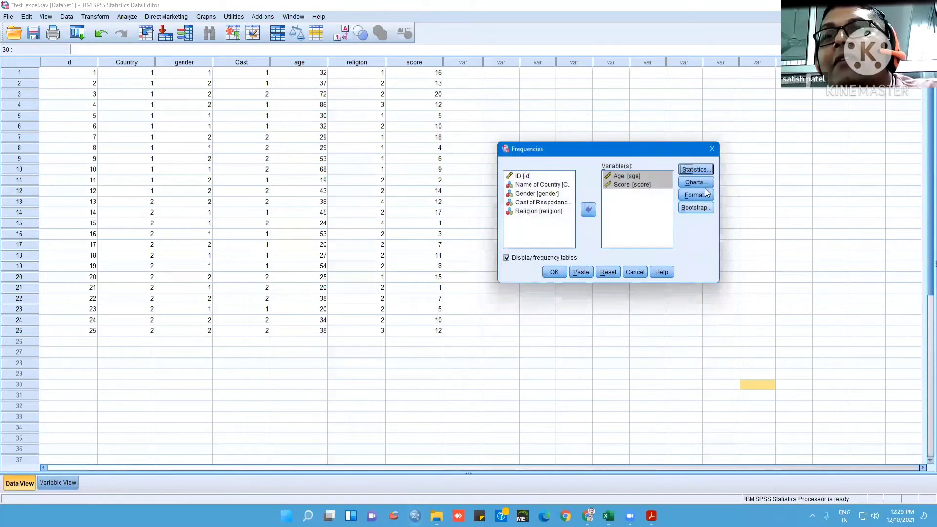
pyautogui.click(707, 184)
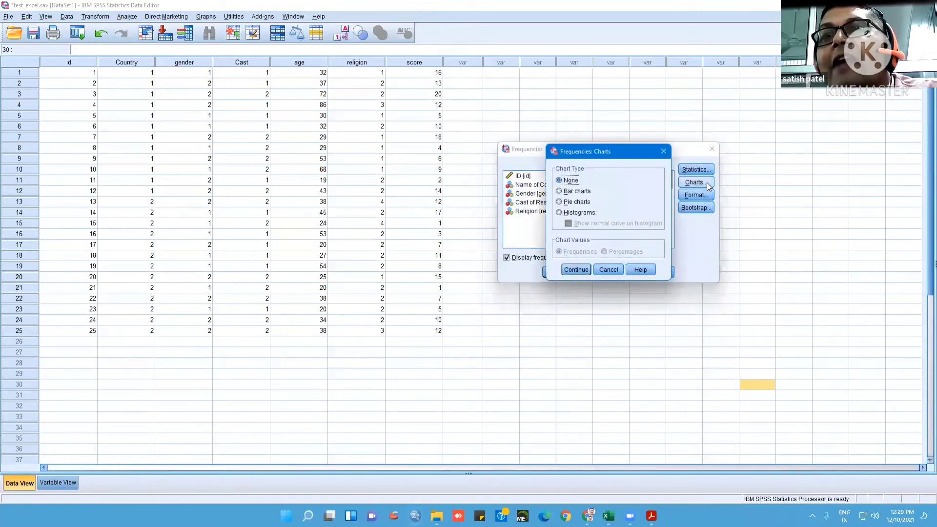
pyautogui.click(609, 271)
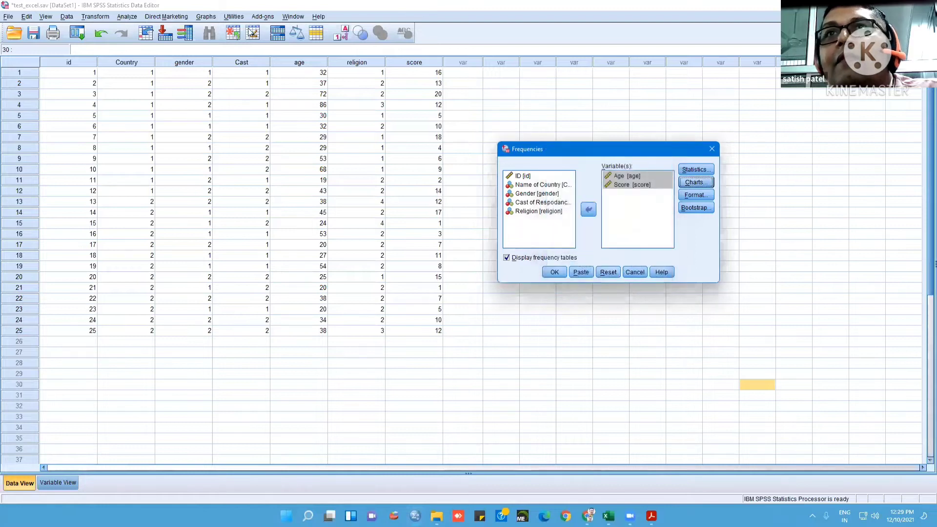
# Abandon the Frequencies setup and start a Descriptives analysis with Age and Score as the variables
pyautogui.click(712, 151)
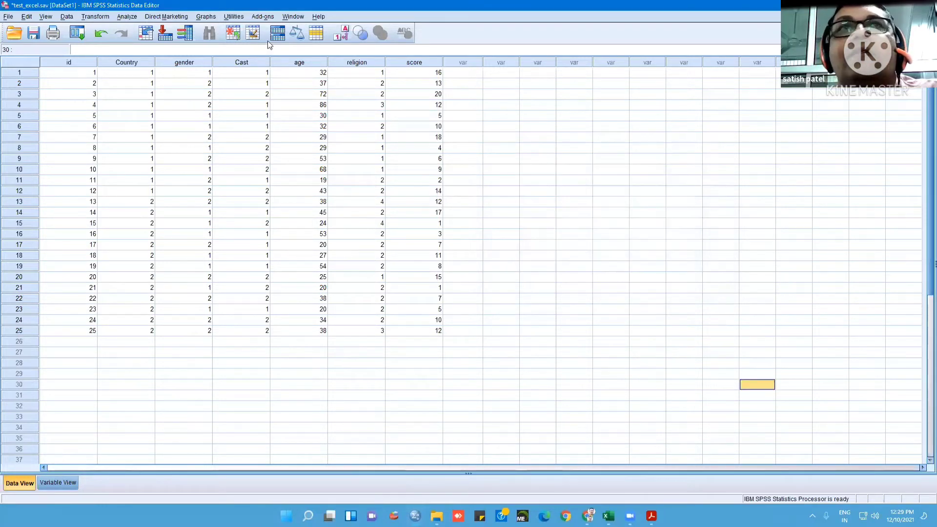
pyautogui.click(133, 18)
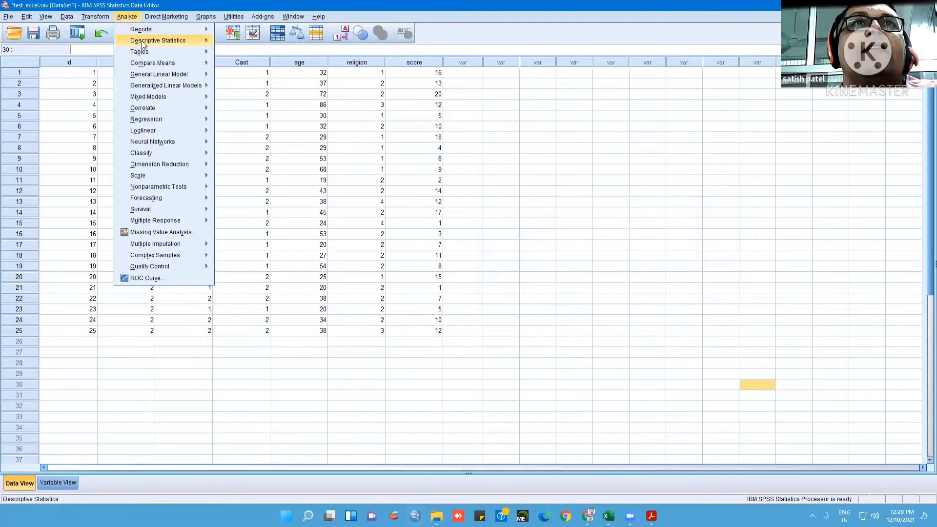
pyautogui.moveTo(174, 41)
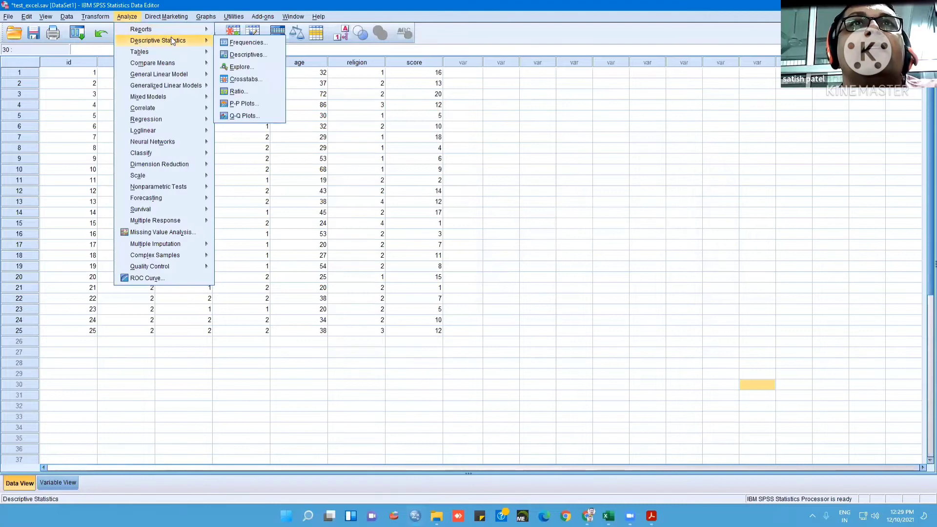
pyautogui.click(256, 54)
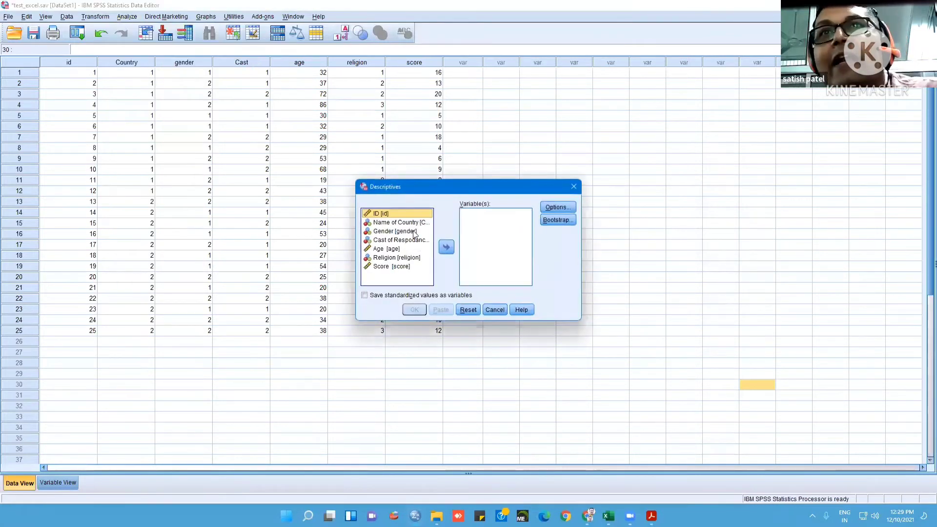
pyautogui.click(389, 249)
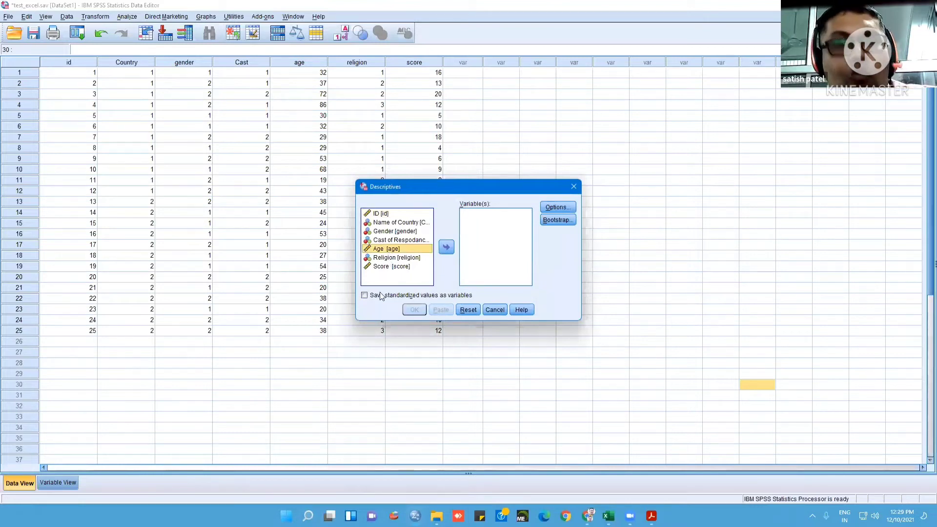
pyautogui.keyDown('ctrl'); pyautogui.click(391, 266); pyautogui.keyUp('ctrl')
pyautogui.click(448, 248)
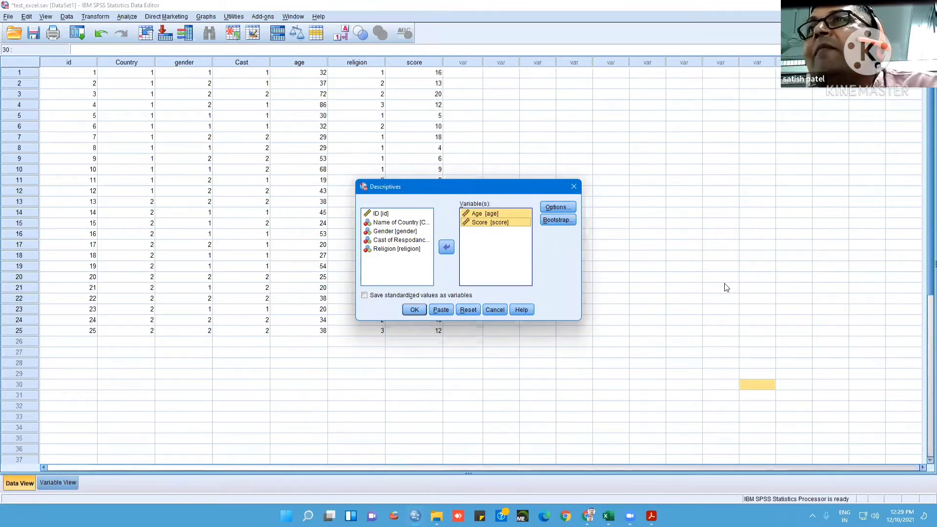
# Add sum, variance, range, kurtosis and skewness to the Descriptives options and run the analysis
pyautogui.click(558, 207)
pyautogui.click(469, 178)
pyautogui.click(427, 214)
pyautogui.click(427, 225)
pyautogui.click(428, 253)
pyautogui.click(472, 253)
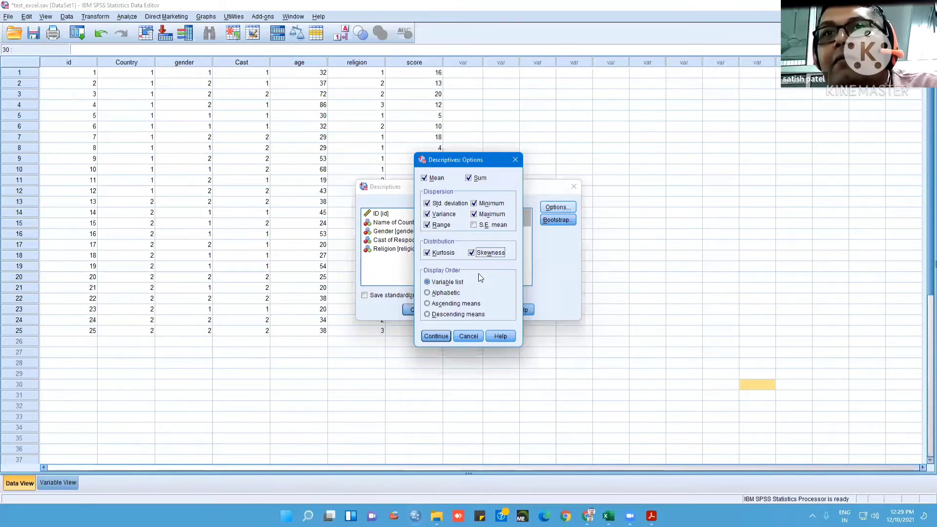
pyautogui.click(446, 337)
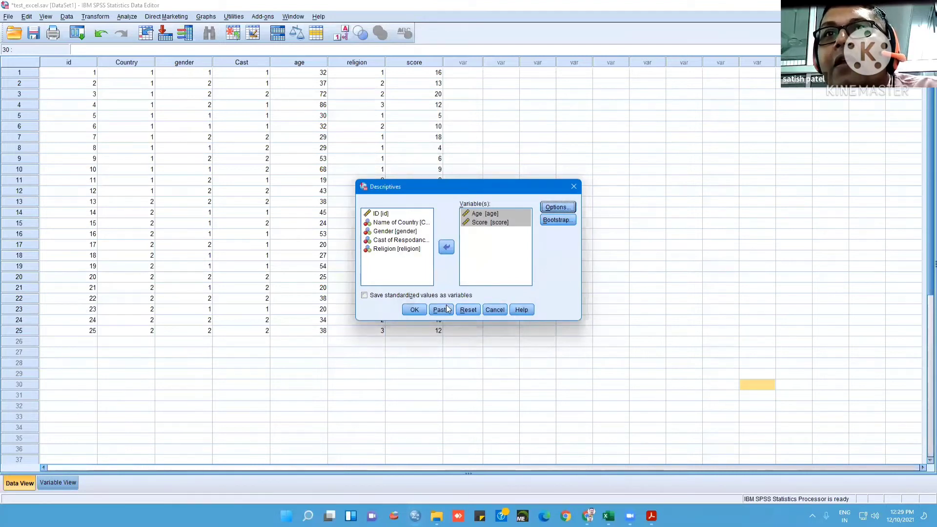
pyautogui.click(418, 311)
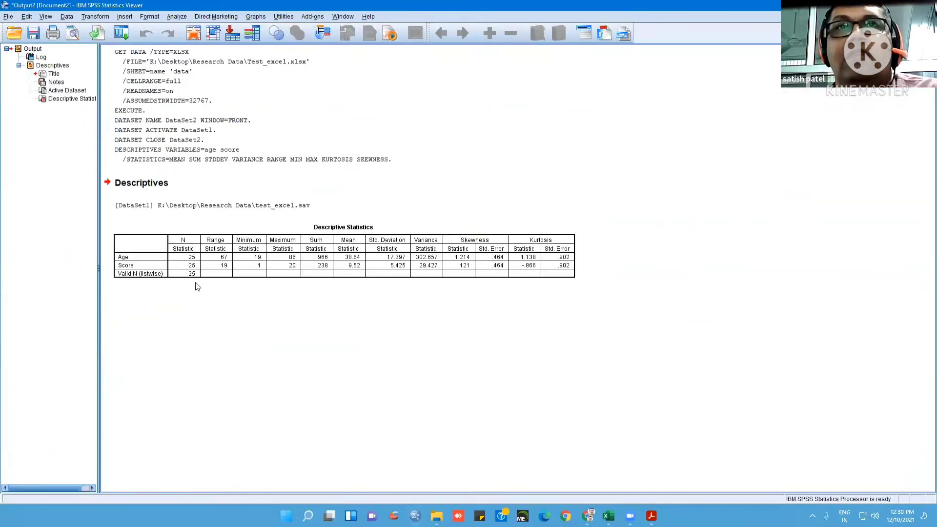
pyautogui.click(505, 266)
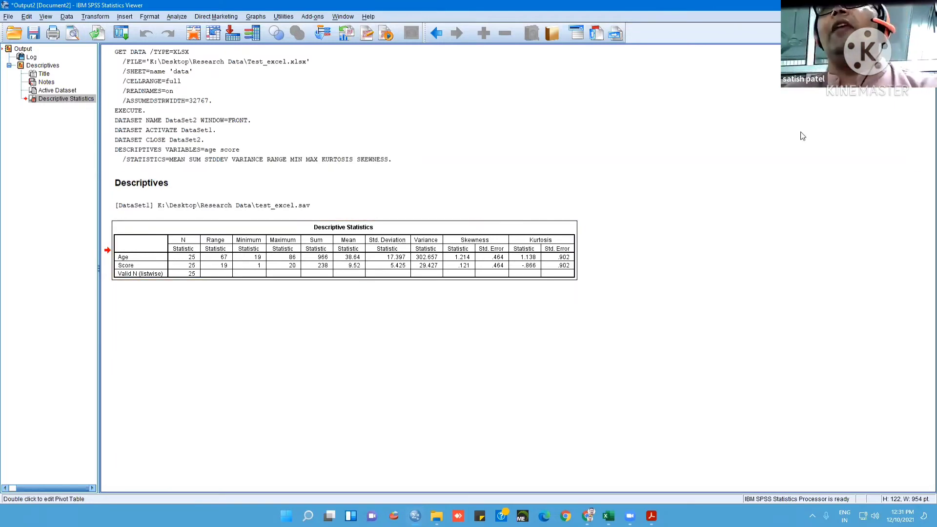
# Close the Descriptives output without saving it and start a Codebook report
pyautogui.hotkey('alt', 'F4')
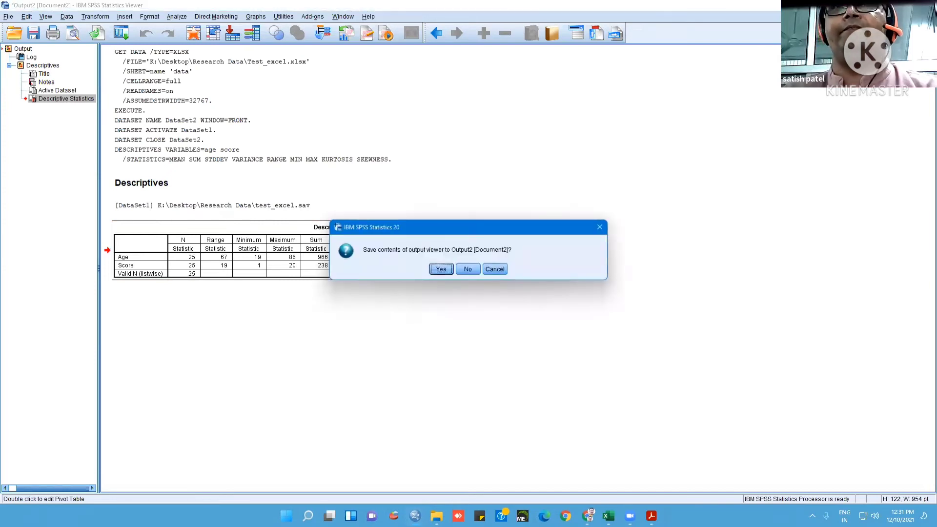
pyautogui.click(472, 268)
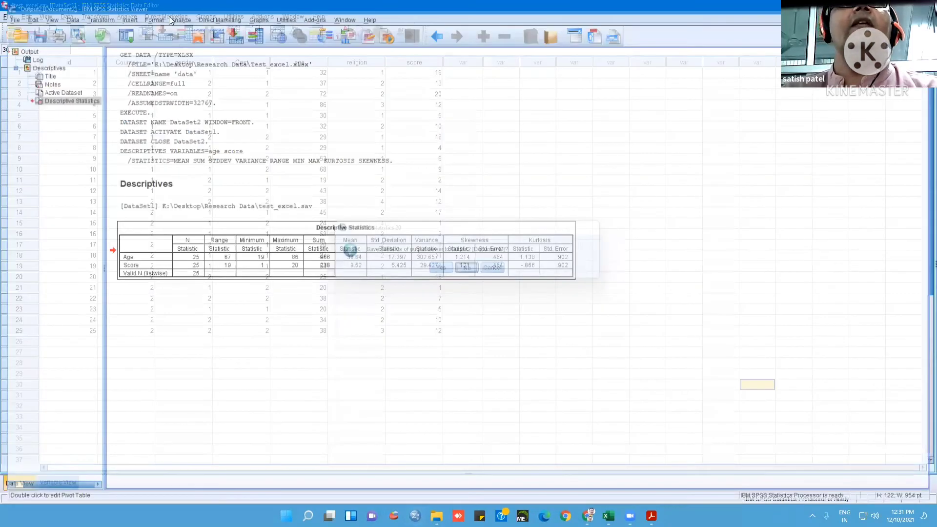
pyautogui.click(124, 17)
pyautogui.moveTo(158, 40)
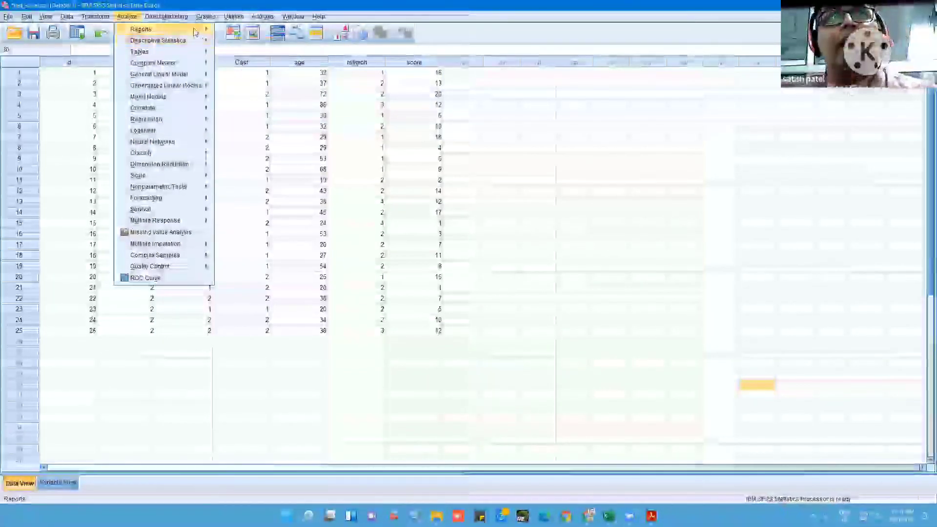
pyautogui.moveTo(205, 29)
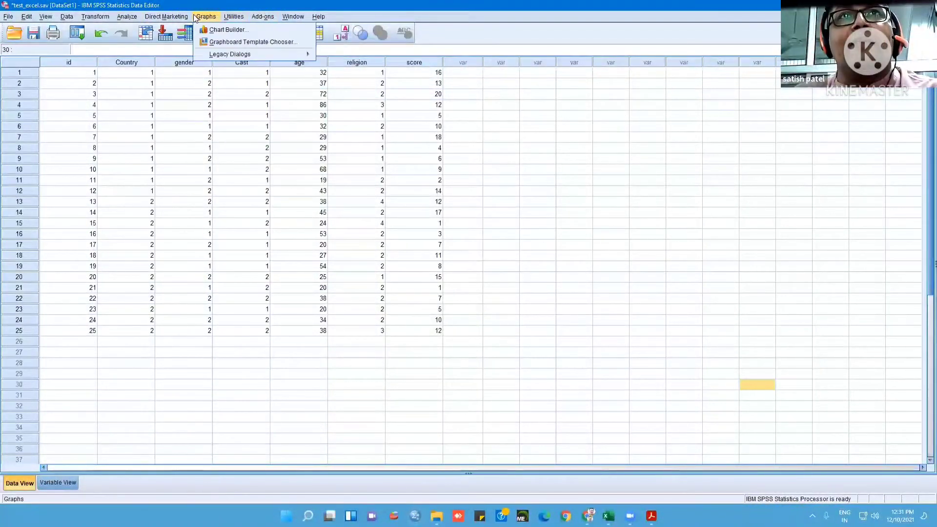
pyautogui.moveTo(137, 29)
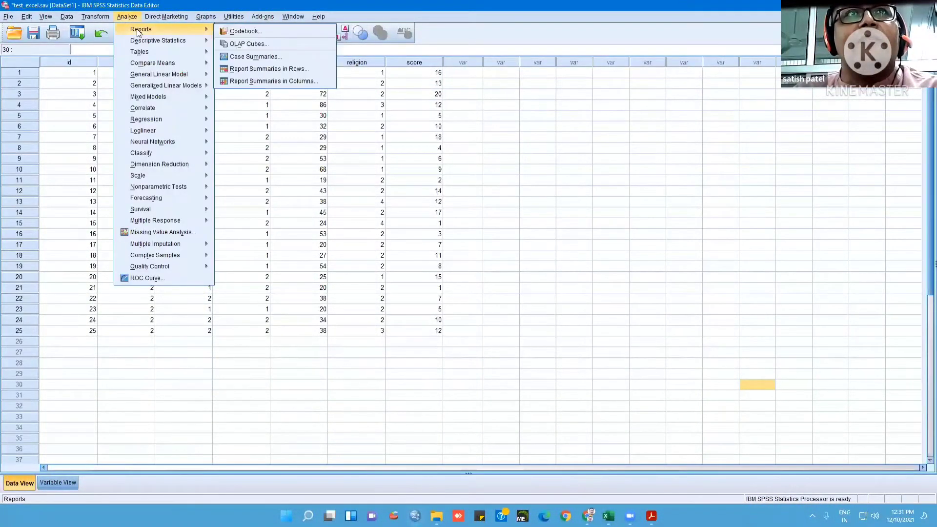
pyautogui.click(255, 30)
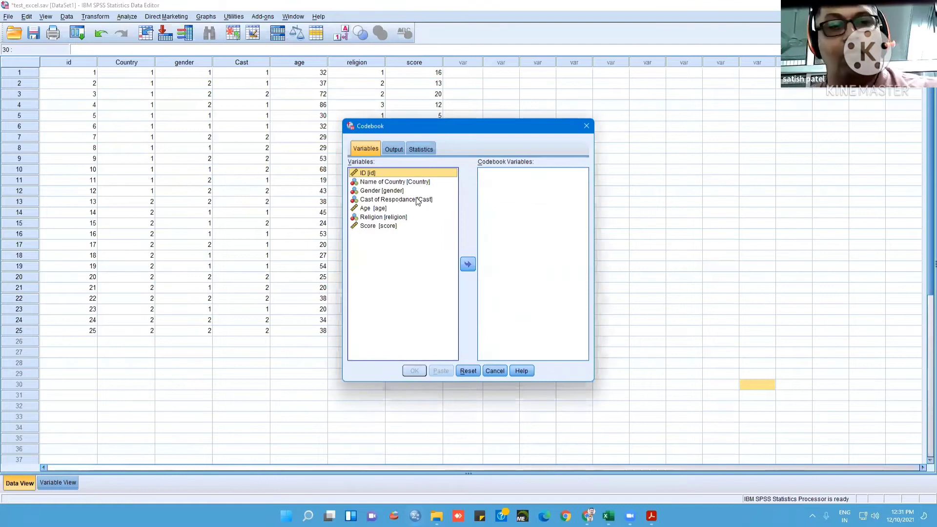
# Run the codebook for Country, Gender, Cast and Religion, leaving out ID, Age and Score
pyautogui.keyDown('shift'); pyautogui.click(378, 225); pyautogui.keyUp('shift')
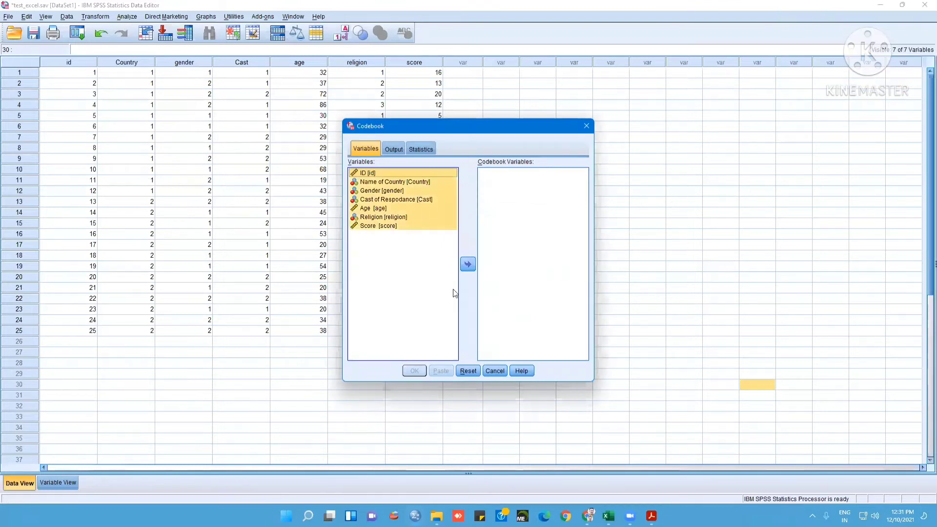
pyautogui.click(467, 264)
pyautogui.click(506, 174)
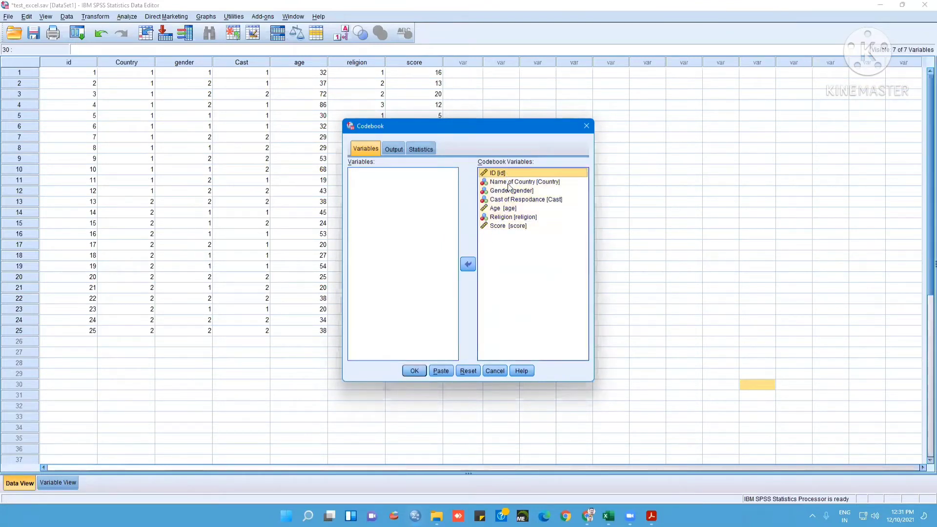
pyautogui.keyDown('ctrl'); pyautogui.click(514, 210); pyautogui.keyUp('ctrl')
pyautogui.keyDown('ctrl'); pyautogui.click(511, 226); pyautogui.keyUp('ctrl')
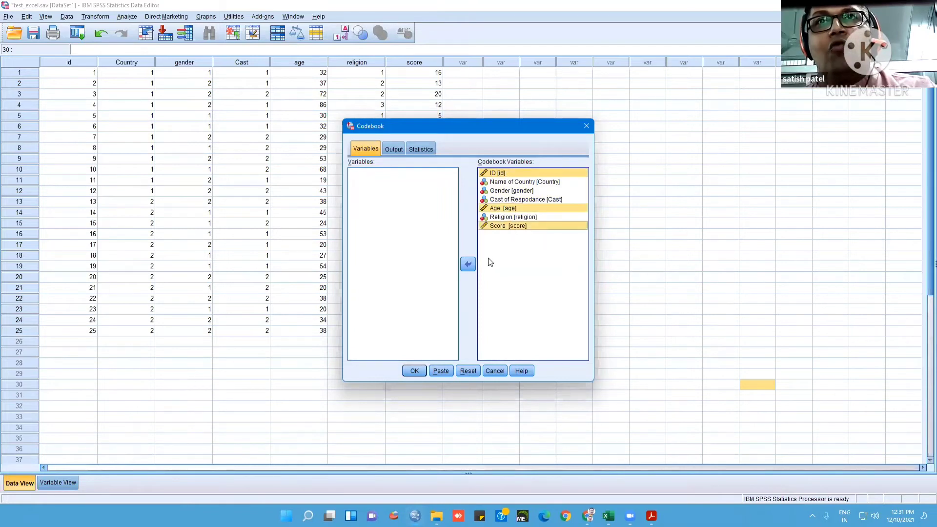
pyautogui.click(468, 265)
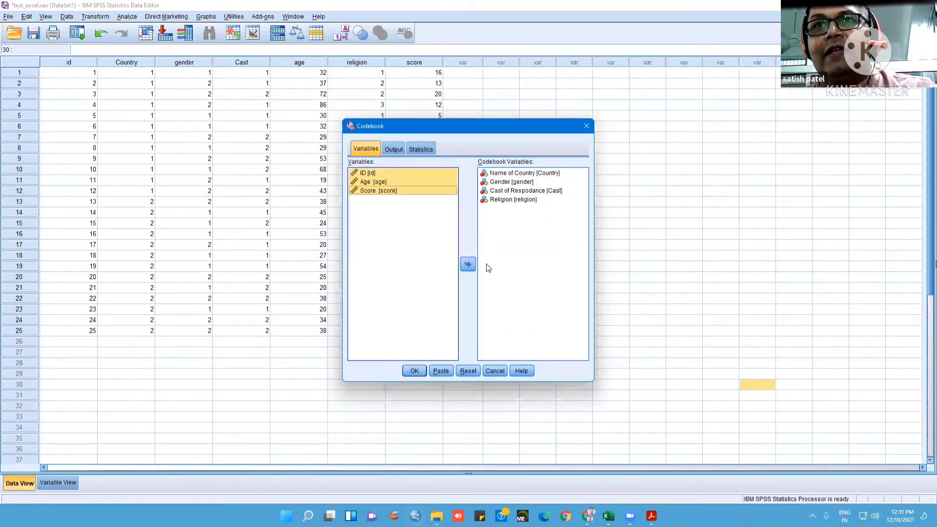
pyautogui.click(415, 372)
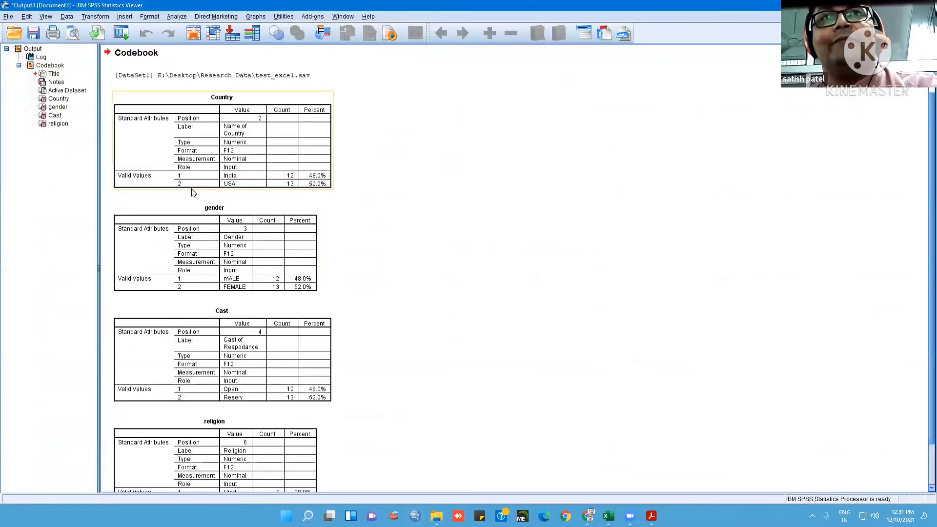
# Review the codebook tables from Country to religion and close the output without saving it
pyautogui.scroll(-2, 248, 253)
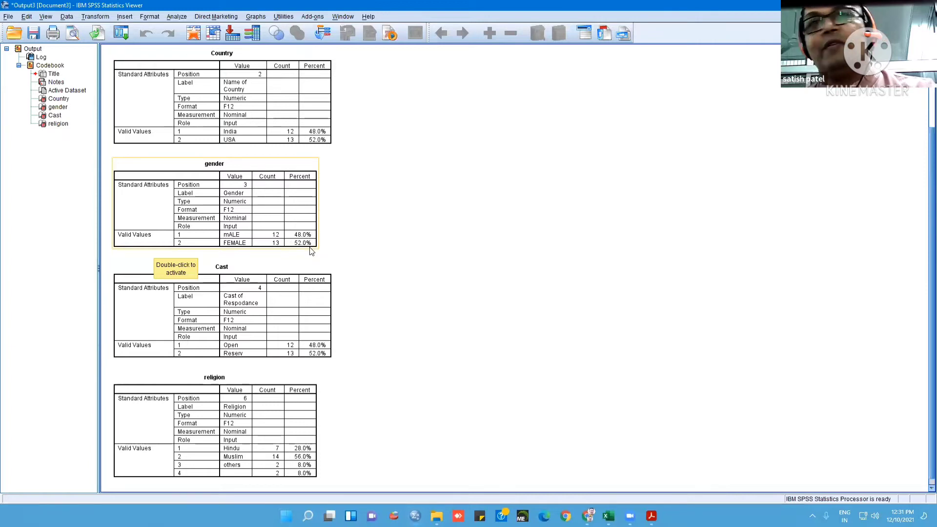
pyautogui.scroll(-1, 311, 252)
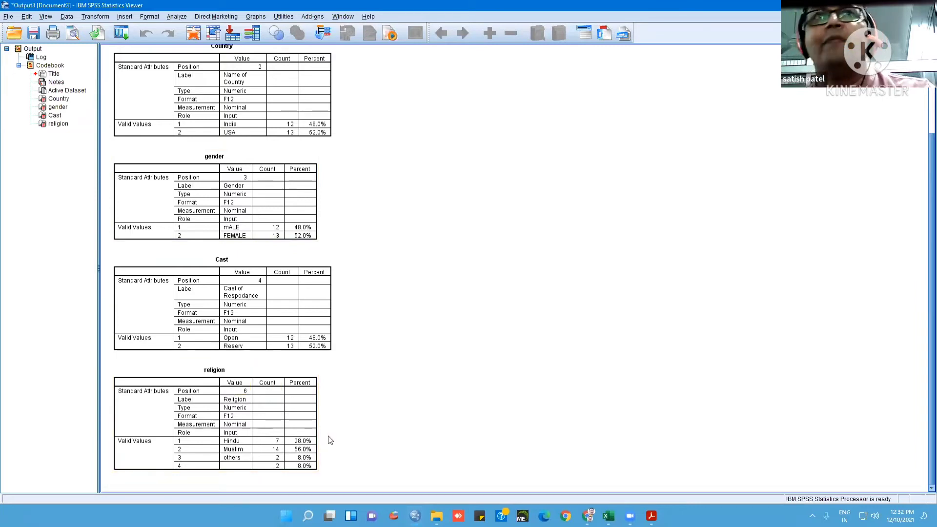
pyautogui.scroll(5, 328, 440)
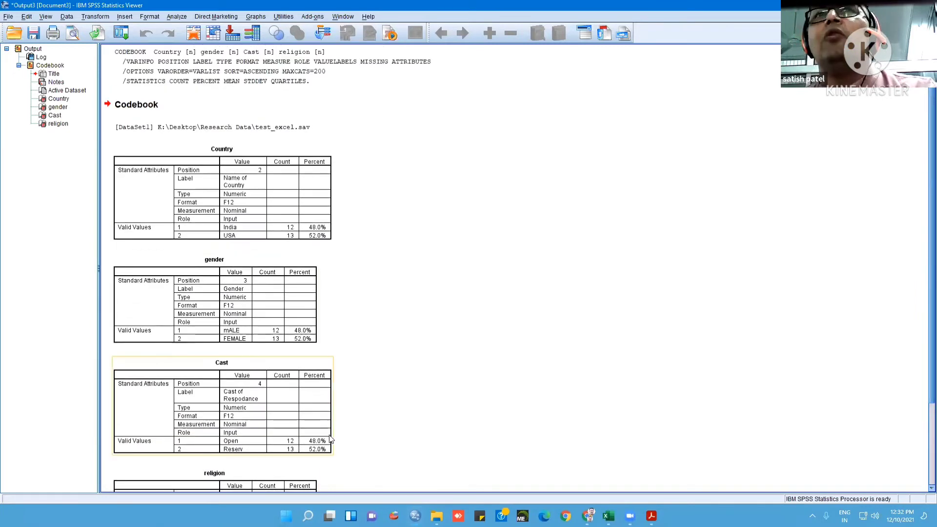
pyautogui.click(180, 18)
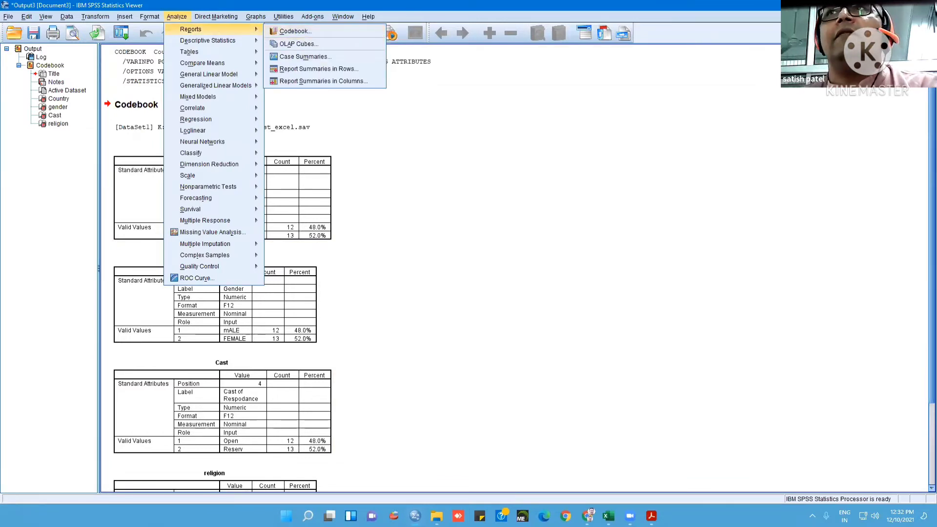
pyautogui.click(926, 5)
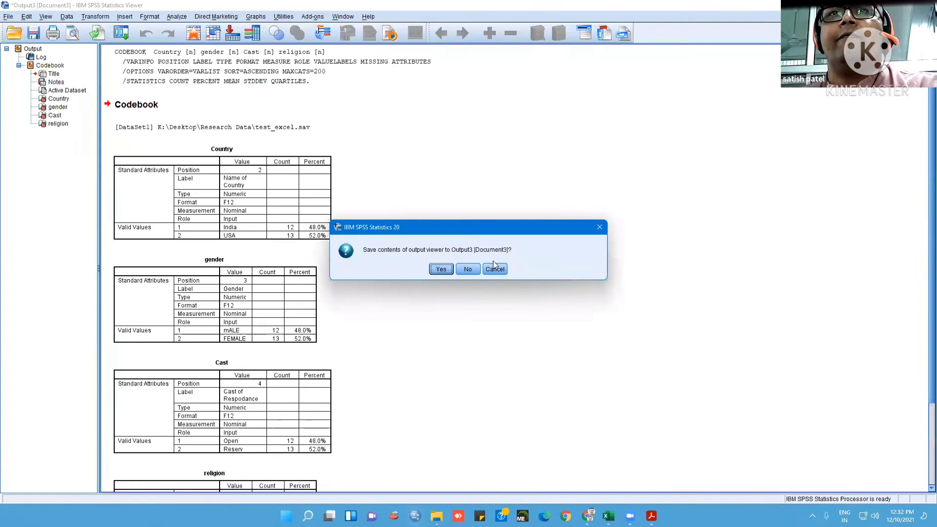
pyautogui.click(468, 269)
# Run a Case Summaries report on all seven variables without a grouping variable, and select the resulting case table
pyautogui.click(147, 17)
pyautogui.moveTo(127, 16)
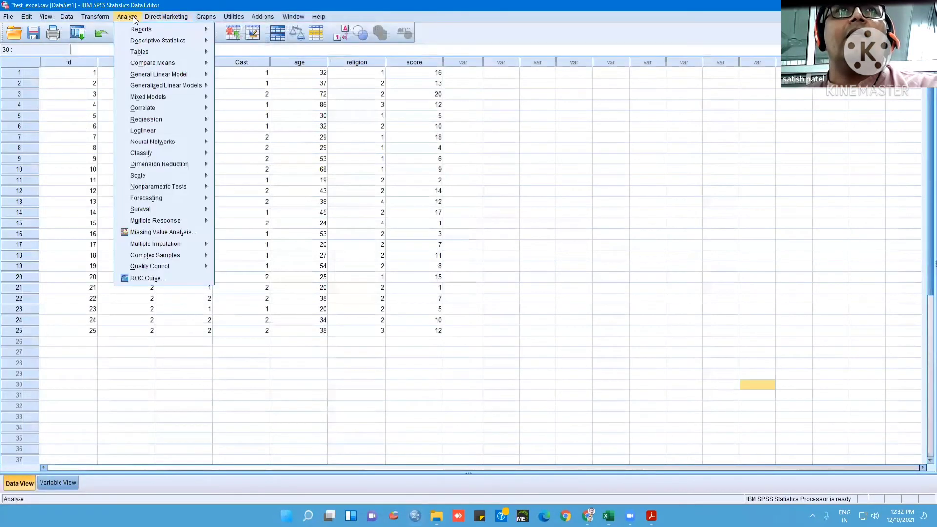
pyautogui.moveTo(190, 30)
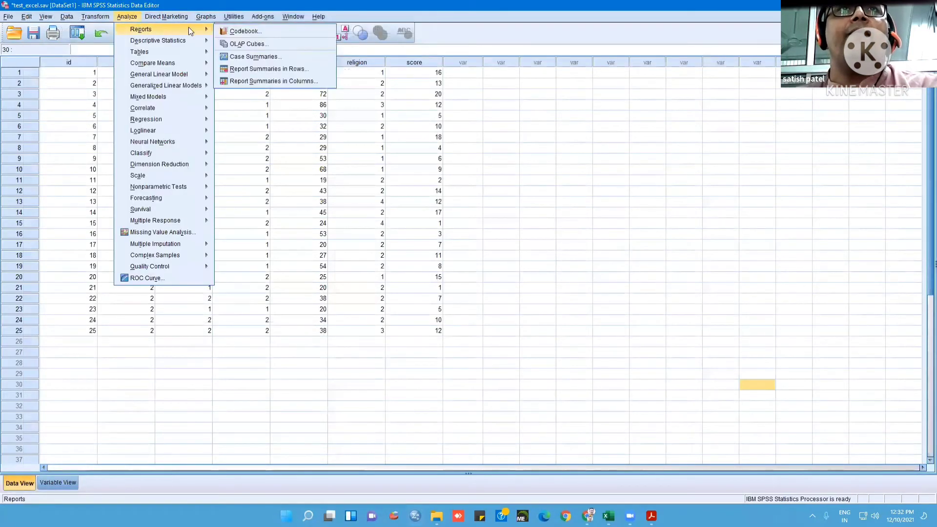
pyautogui.click(267, 58)
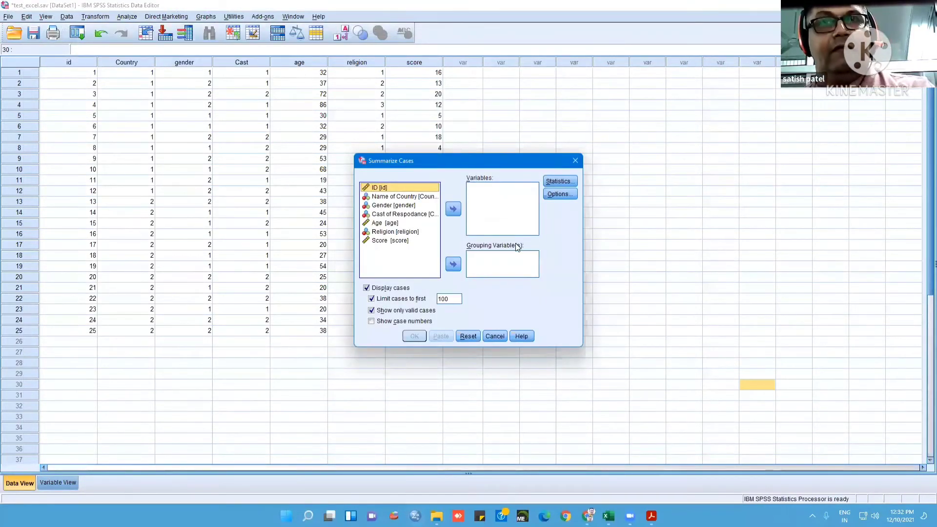
pyautogui.hotkey('ctrl', 'a')
pyautogui.click(453, 209)
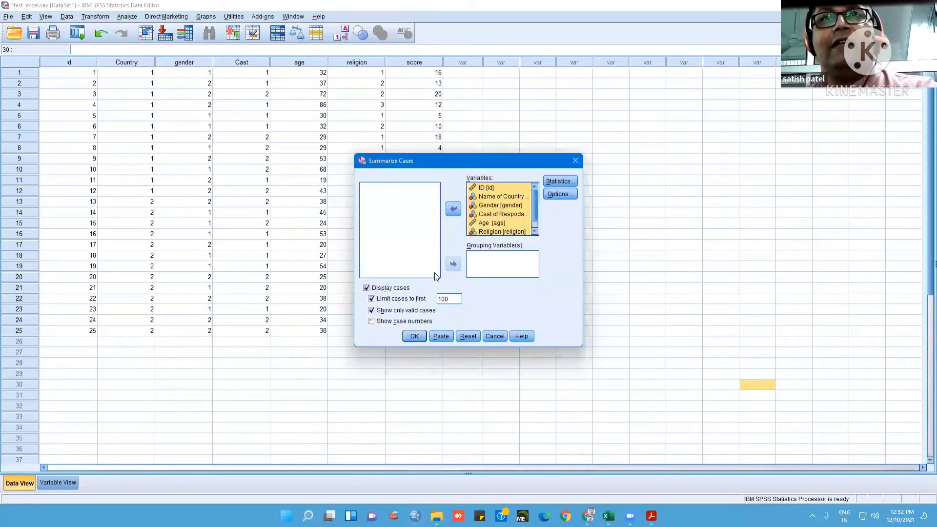
pyautogui.click(414, 336)
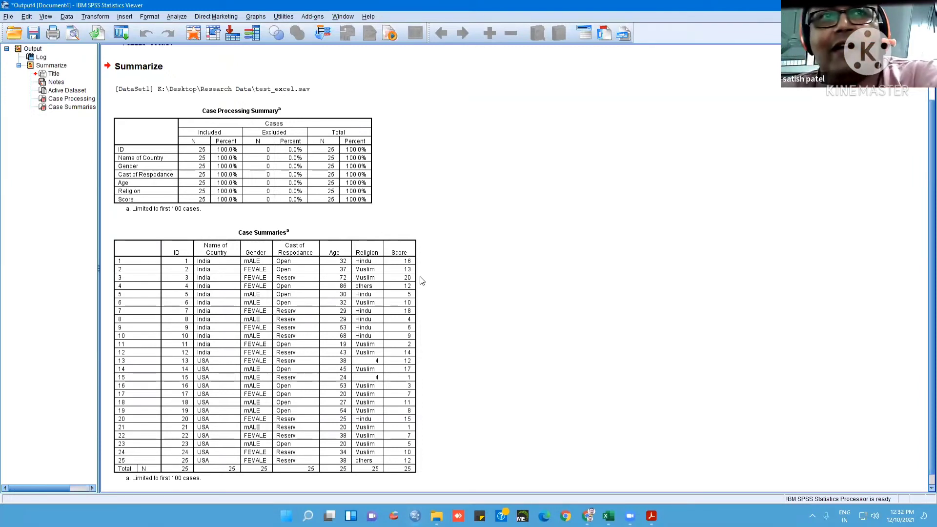
pyautogui.click(122, 295)
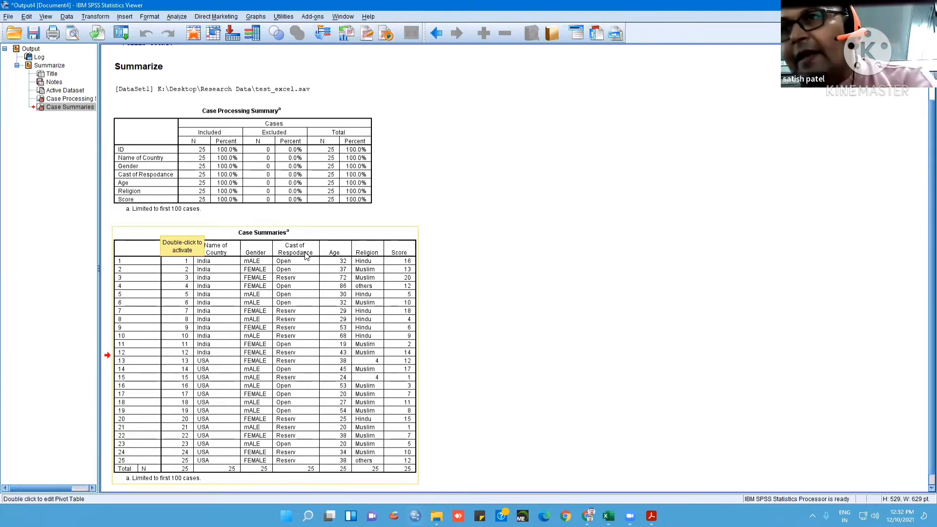
# Close the Case Summaries output without saving it
pyautogui.click(180, 18)
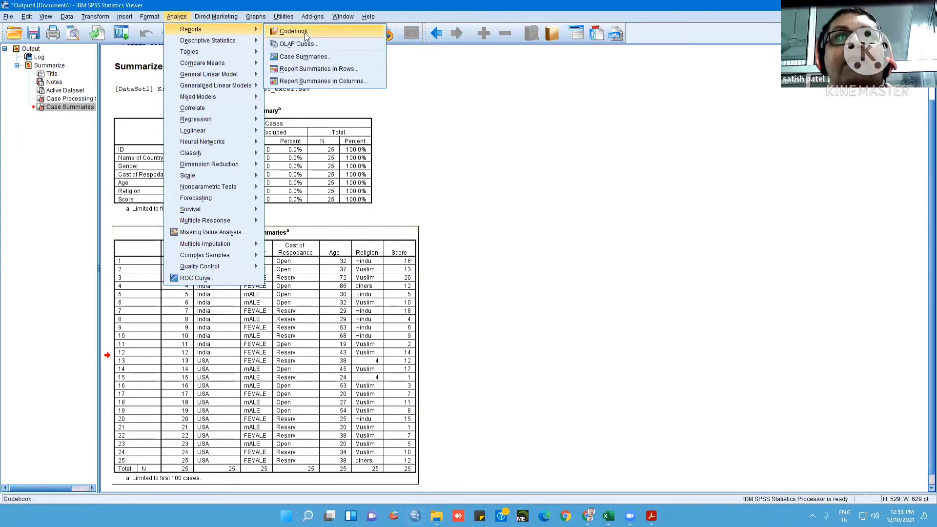
pyautogui.moveTo(210, 40)
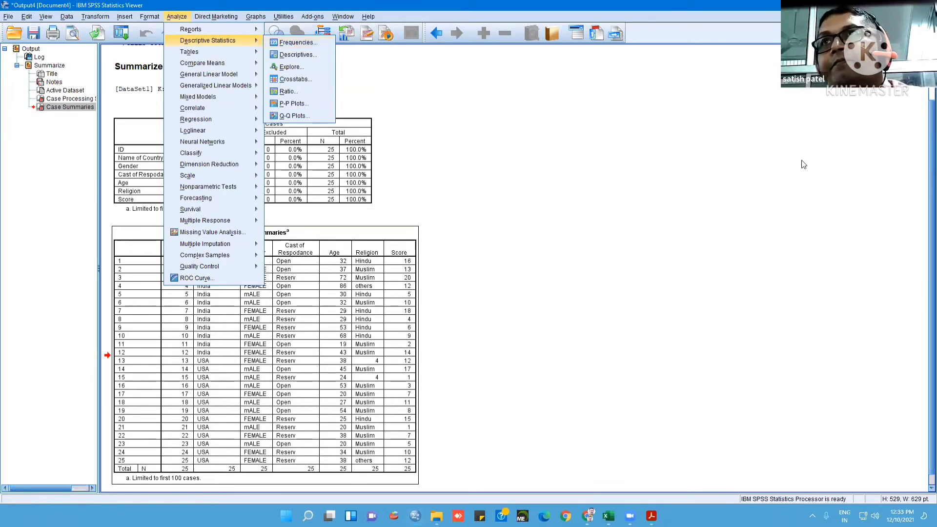
pyautogui.click(925, 5)
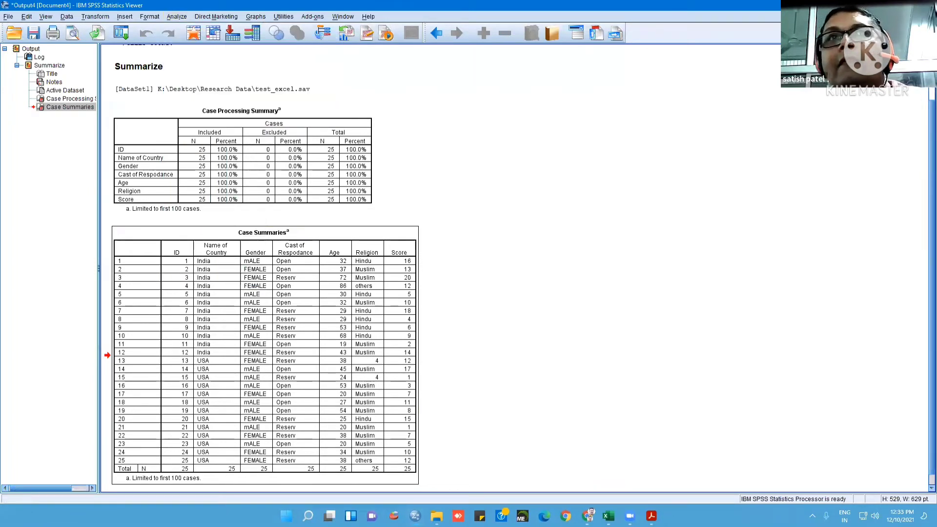
pyautogui.click(470, 268)
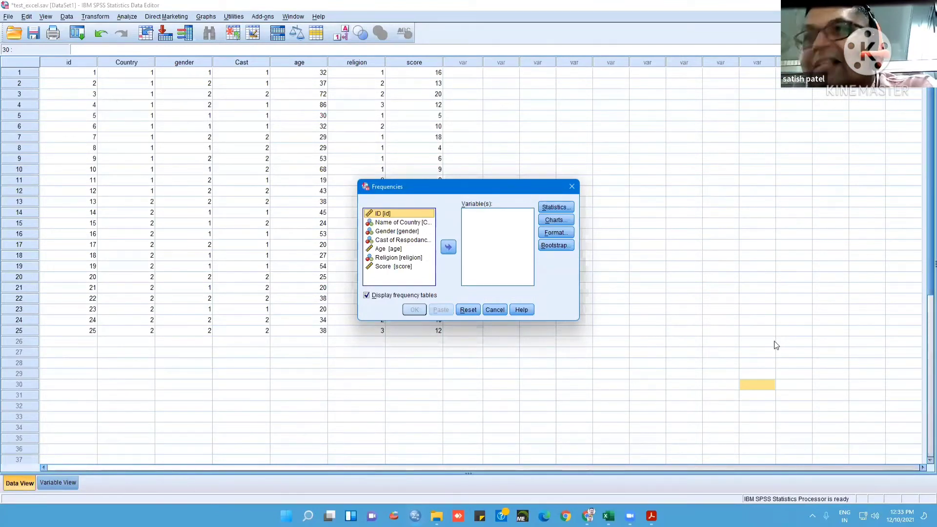
# Run a Frequencies analysis with frequency tables for the Age and Score variables
pyautogui.click(376, 266)
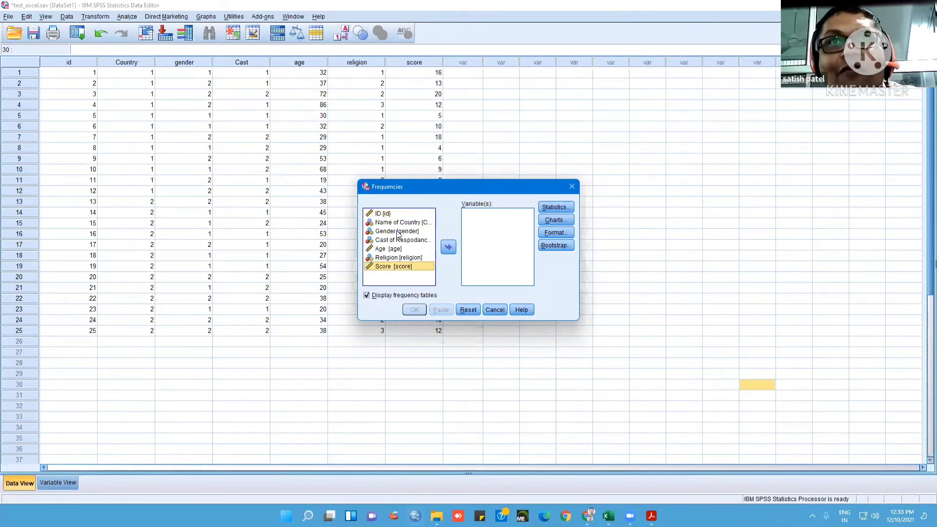
pyautogui.keyDown('ctrl'); pyautogui.click(396, 249); pyautogui.keyUp('ctrl')
pyautogui.click(447, 248)
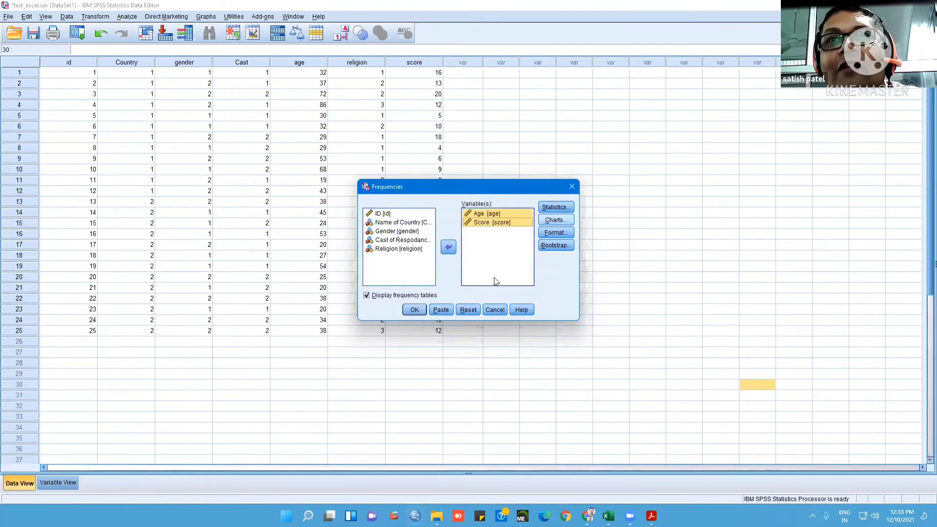
pyautogui.click(418, 310)
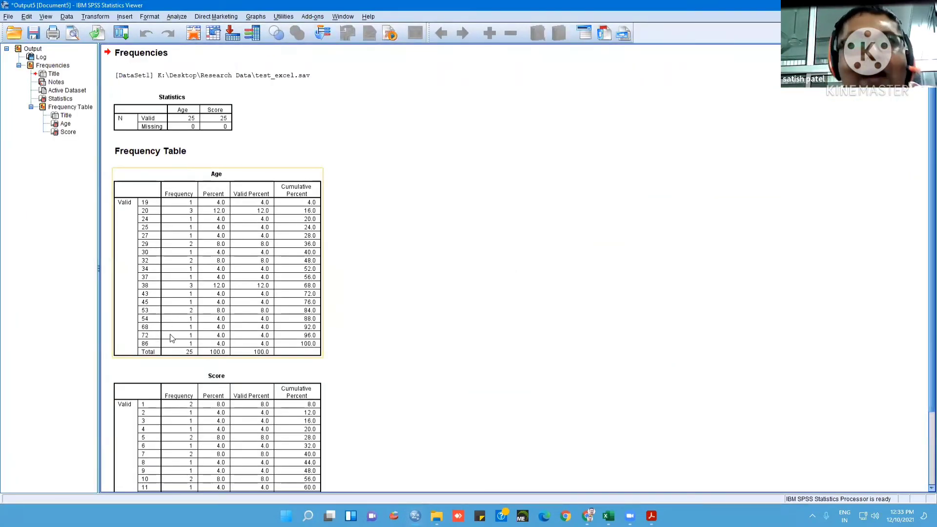
# Review the Age and Score frequency tables and close the output without saving it
pyautogui.scroll(-2, 177, 338)
pyautogui.scroll(2, 178, 338)
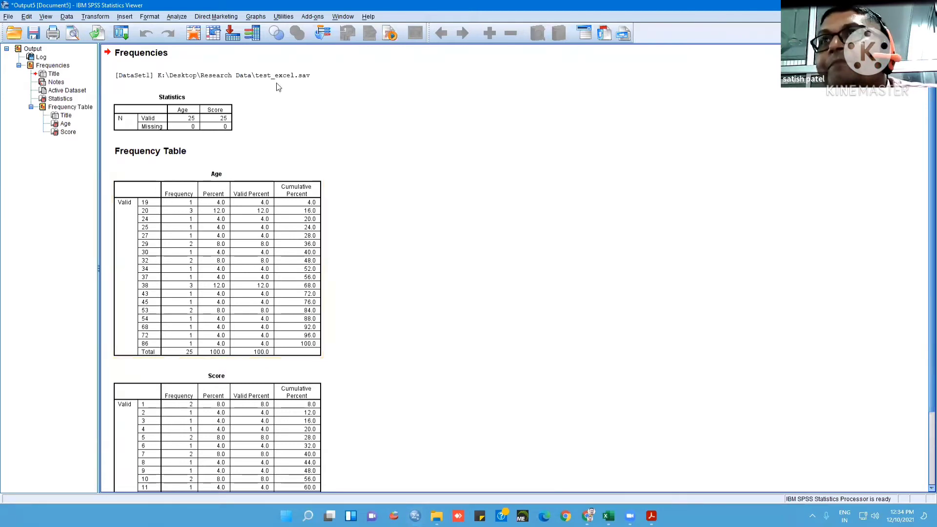
pyautogui.click(926, 6)
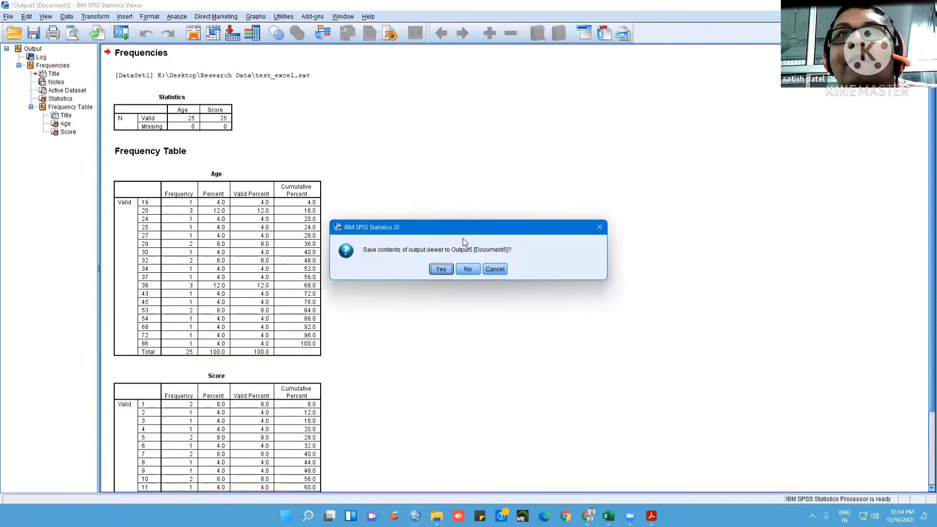
pyautogui.click(475, 268)
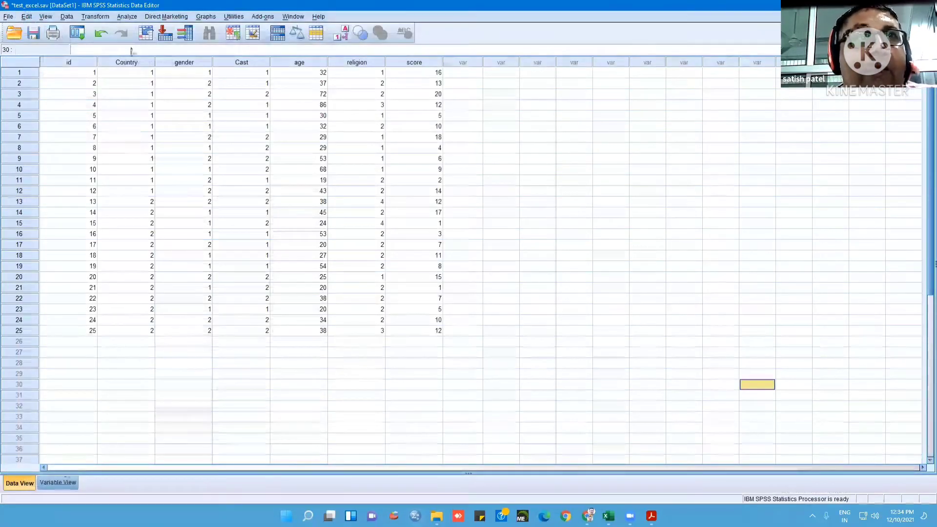
# Start recoding age into a different variable, naming the output variable RAge with the label Rage
pyautogui.click(58, 482)
pyautogui.click(95, 17)
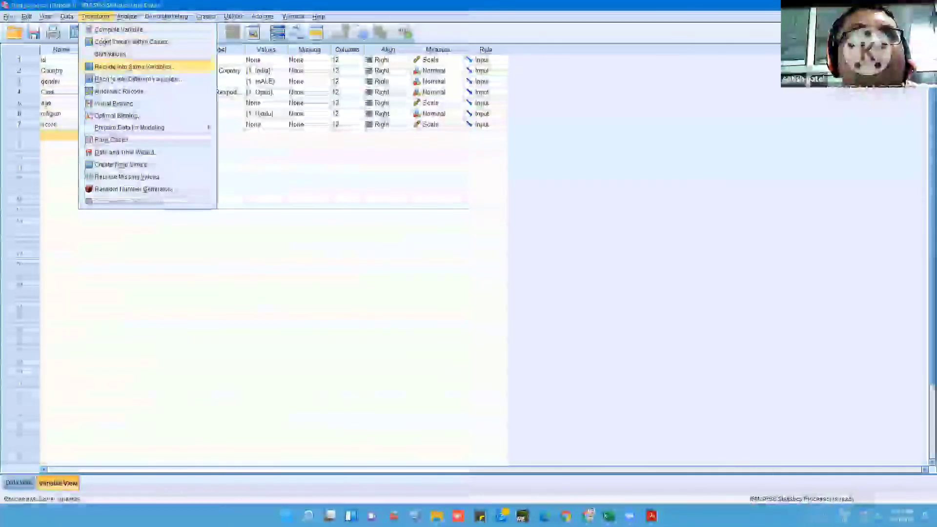
pyautogui.click(161, 79)
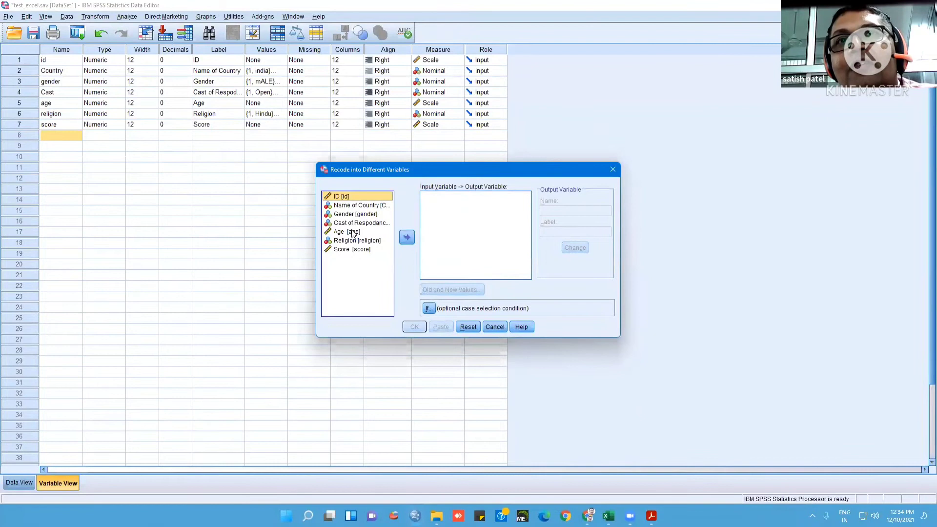
pyautogui.click(353, 232)
pyautogui.click(408, 237)
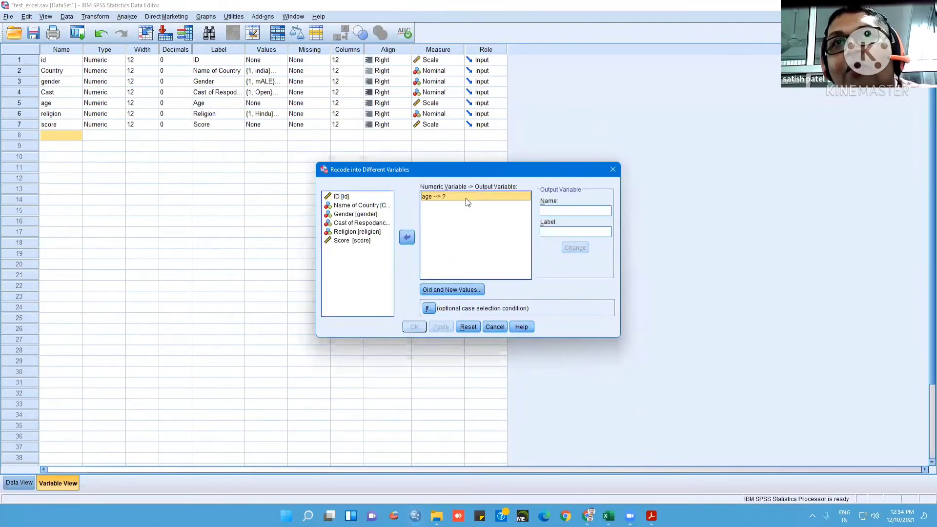
pyautogui.click(558, 211)
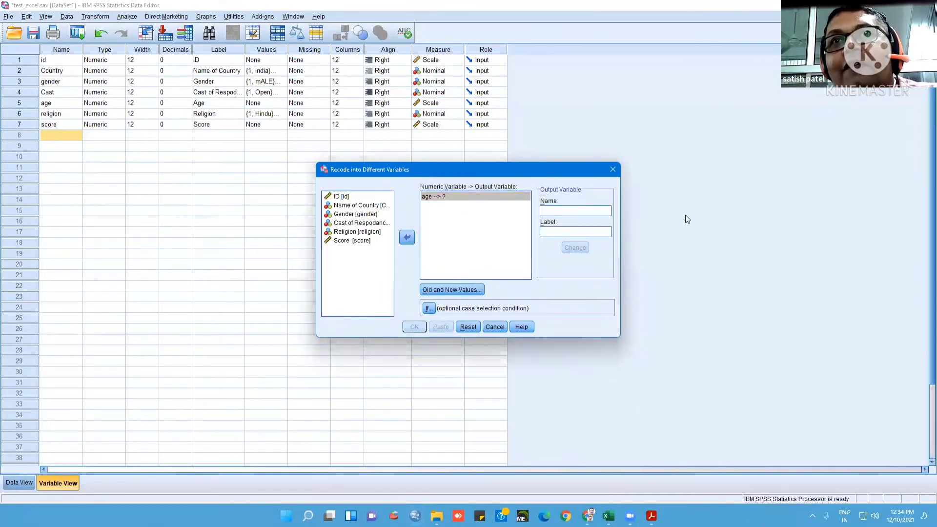
pyautogui.write('RA')
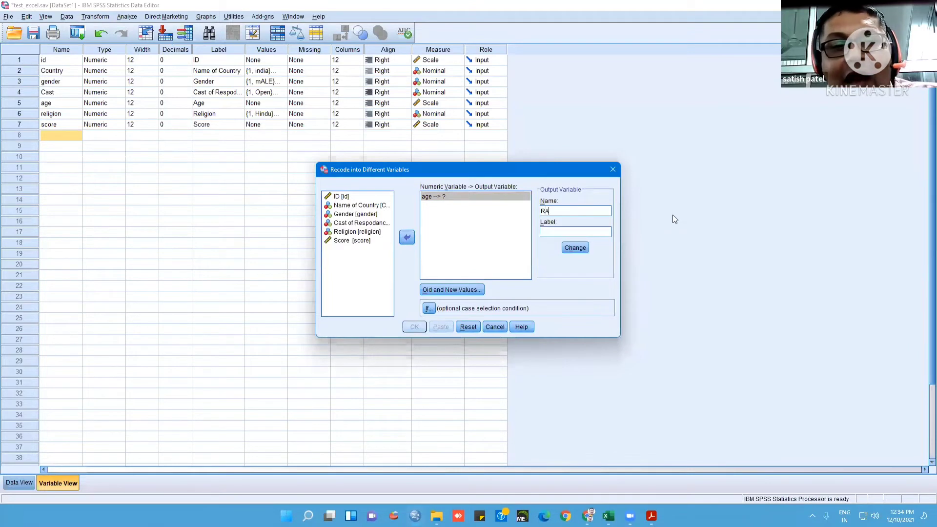
pyautogui.write('ge')
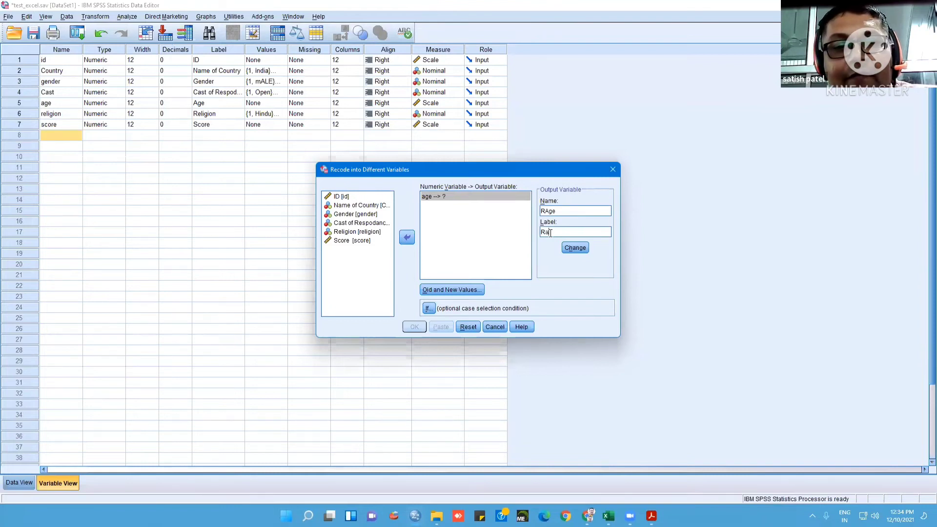
pyautogui.click(575, 247)
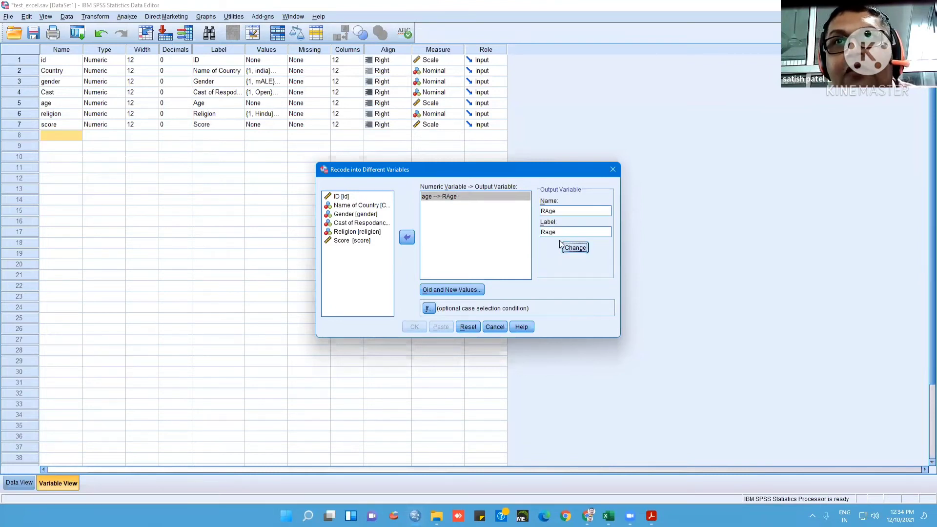
# Define recode rules that map ages 1 through 30 to 1 and ages 31 through 50 to 2
pyautogui.click(452, 290)
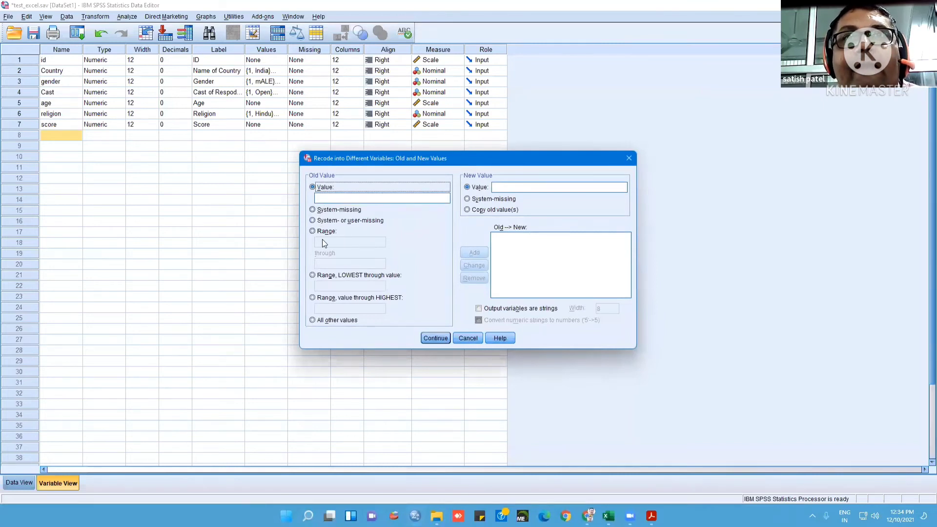
pyautogui.click(313, 232)
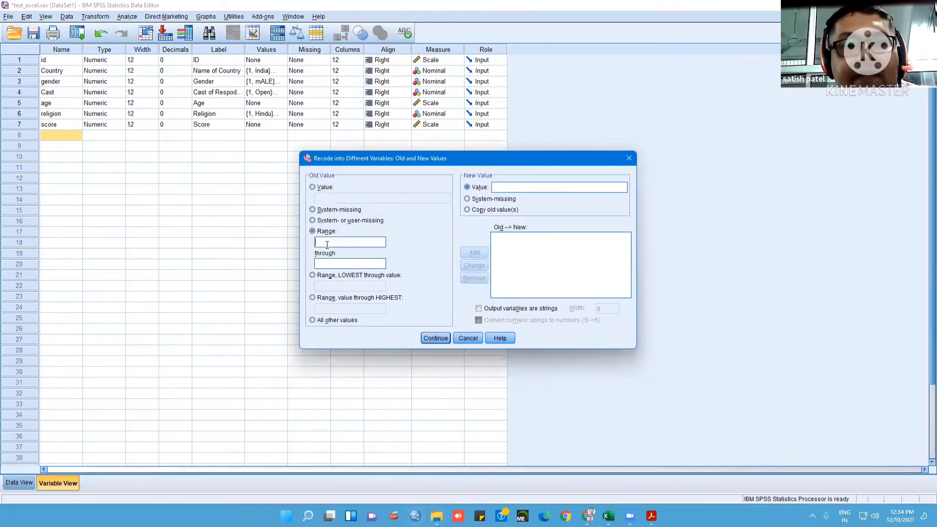
pyautogui.write('1')
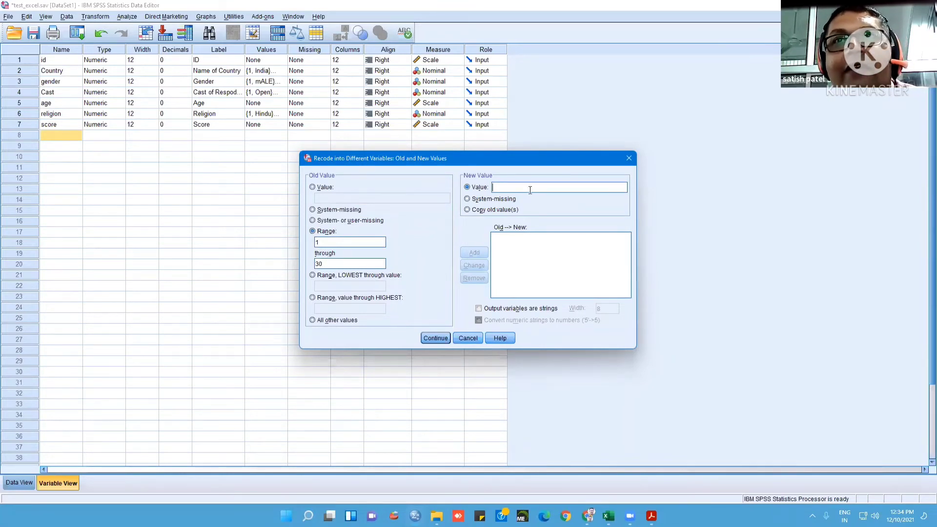
pyautogui.write('1')
pyautogui.click(474, 253)
pyautogui.click(326, 242)
pyautogui.write('31')
pyautogui.click(330, 264)
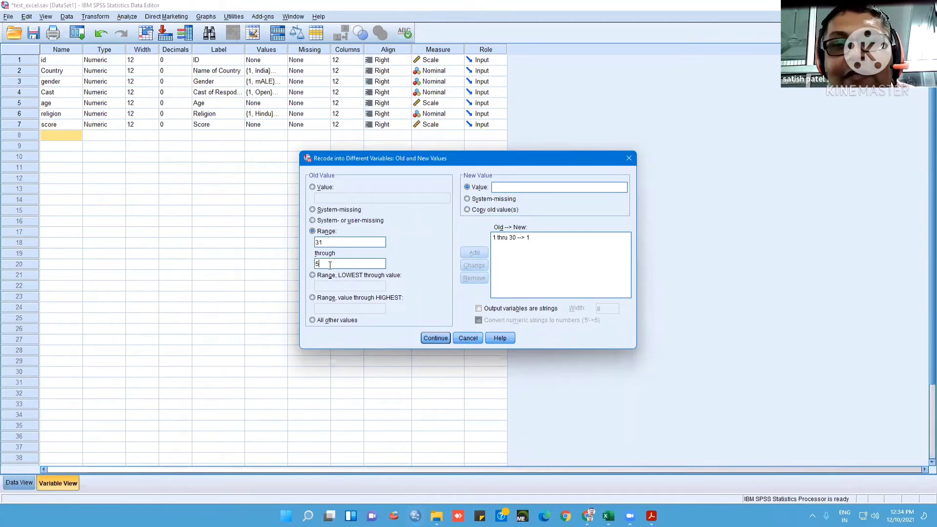
pyautogui.click(516, 186)
pyautogui.write('2')
pyautogui.click(478, 254)
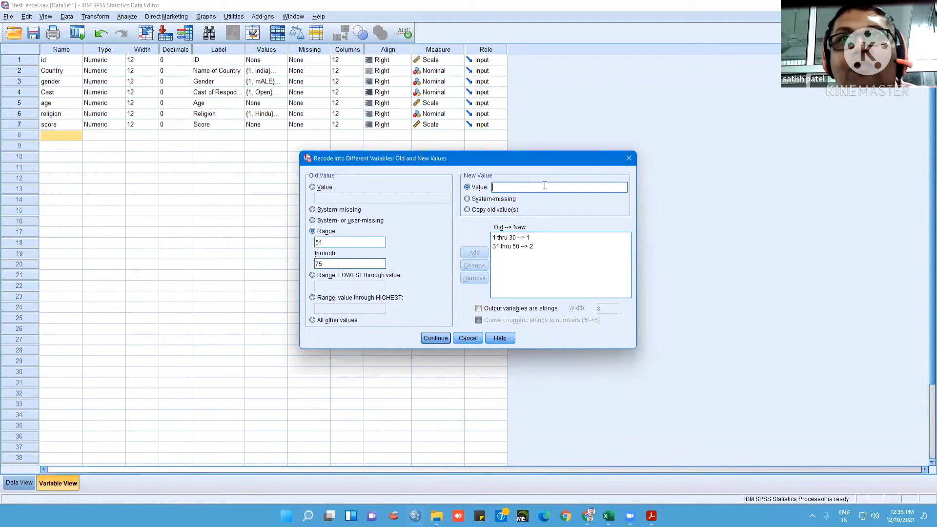
# Add recode rules mapping ages 51 through 75 to 3 and 76 through 99 to 4, and run the recode
pyautogui.write('3')
pyautogui.click(478, 253)
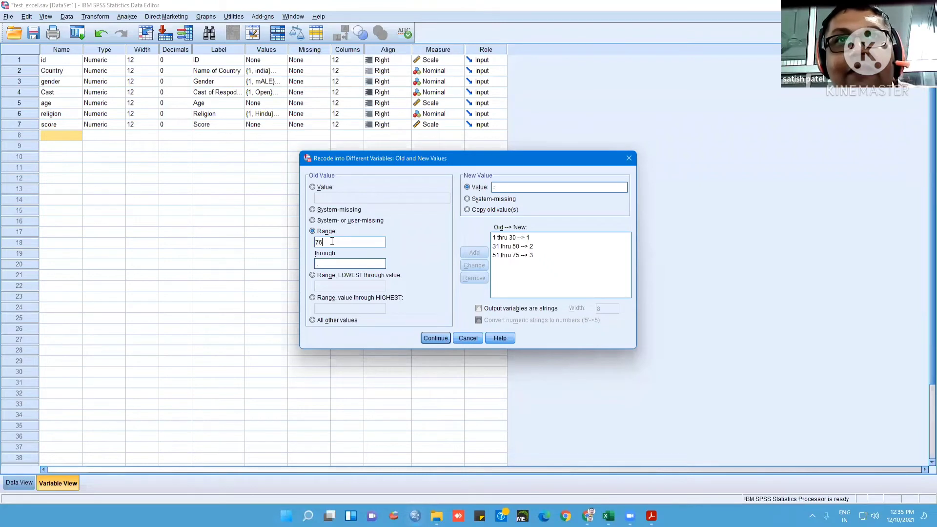
pyautogui.click(334, 261)
pyautogui.write('99')
pyautogui.click(520, 187)
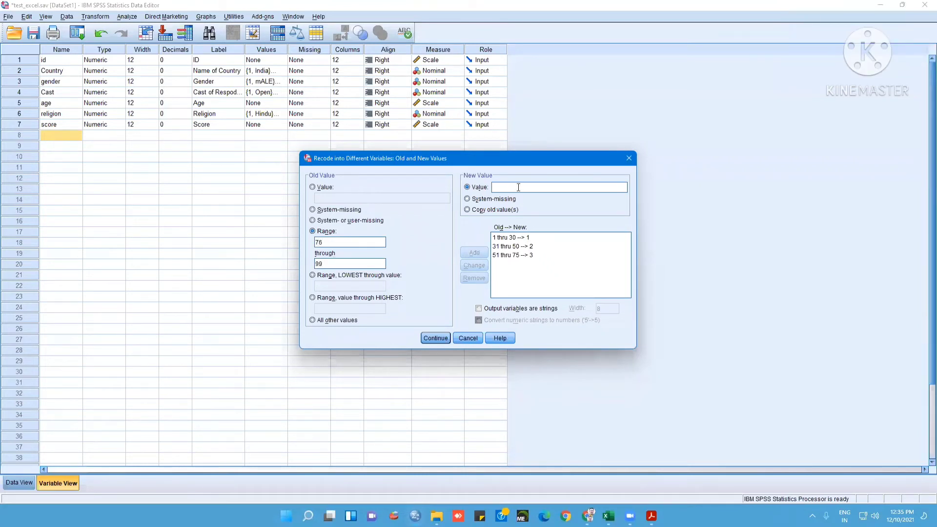
pyautogui.write('4')
pyautogui.click(471, 254)
pyautogui.click(435, 339)
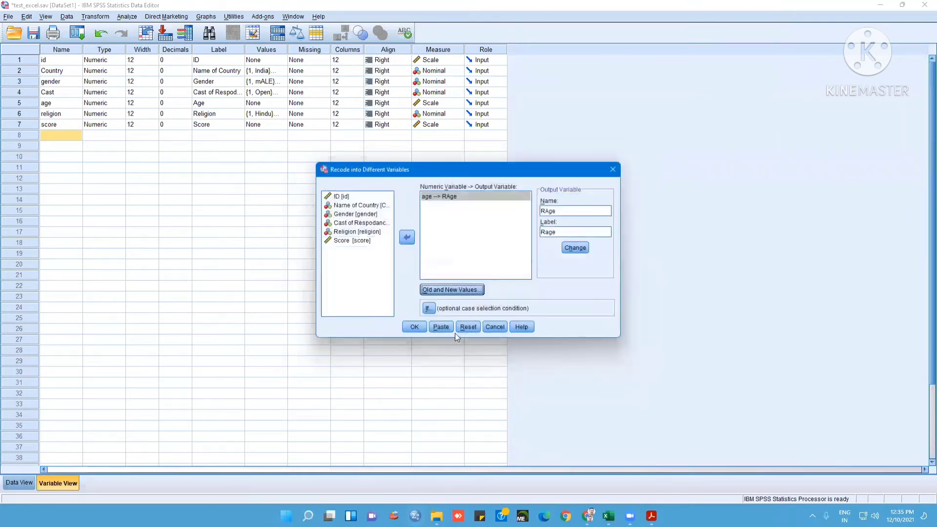
pyautogui.click(415, 327)
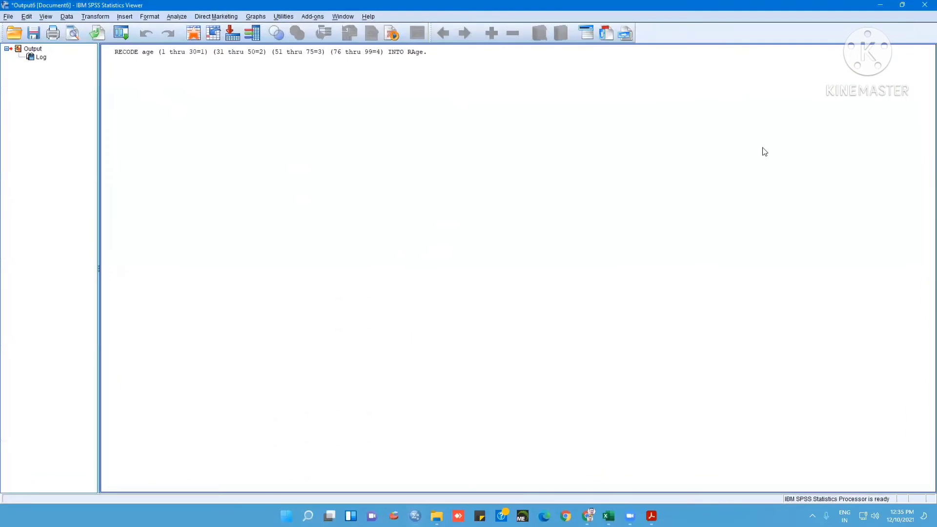
# Close the recode output without saving it and check the RAge column in the case data
pyautogui.click(925, 6)
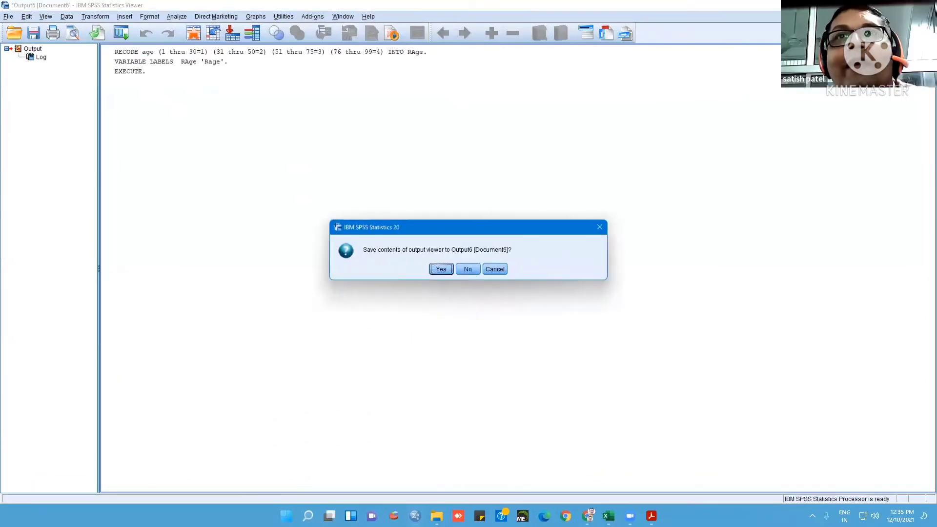
pyautogui.click(472, 268)
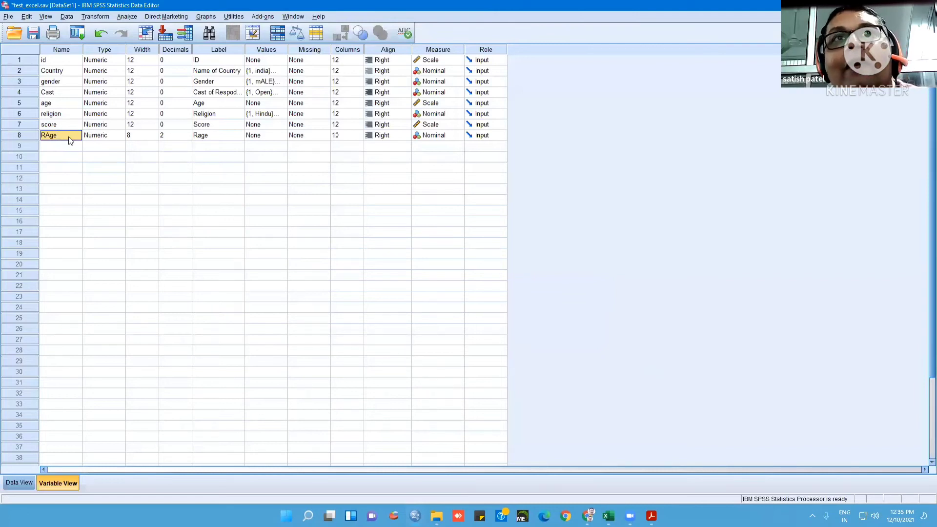
pyautogui.click(22, 483)
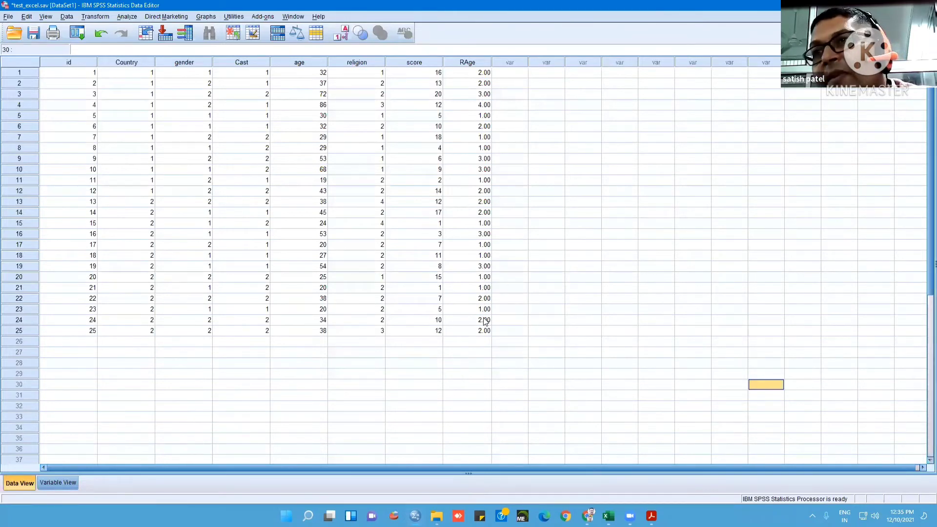
# Define value labels for the RAge variable, labelling 1 as "1-25" and 2 as "26-50"
pyautogui.click(71, 481)
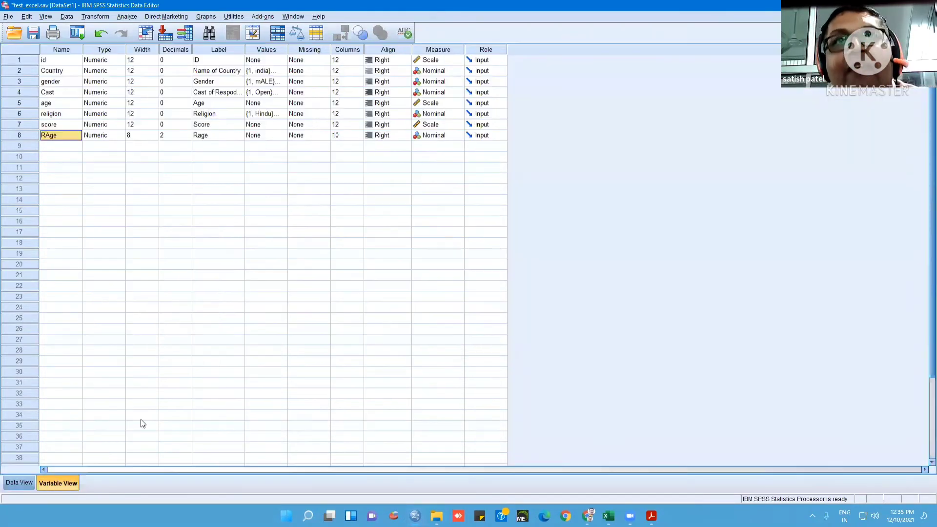
pyautogui.click(279, 136)
pyautogui.click(283, 135)
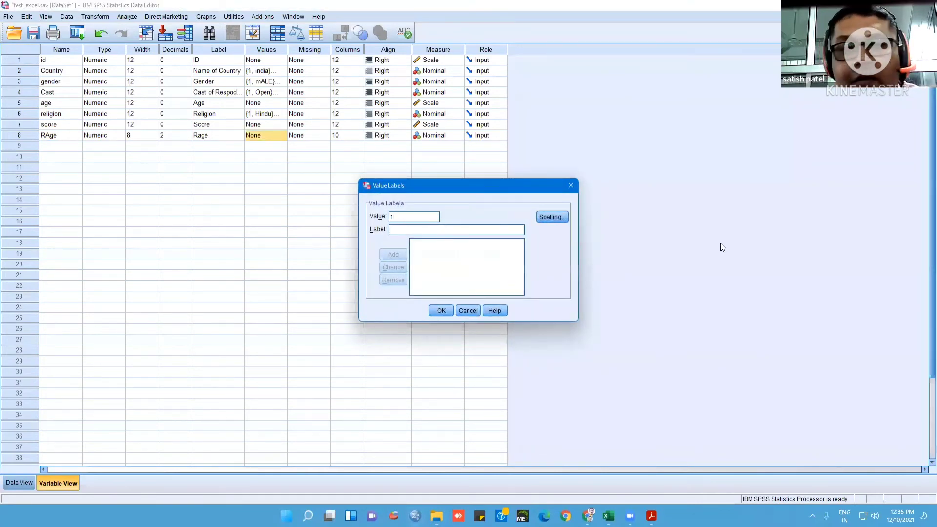
pyautogui.press('Tab')
pyautogui.write('1-')
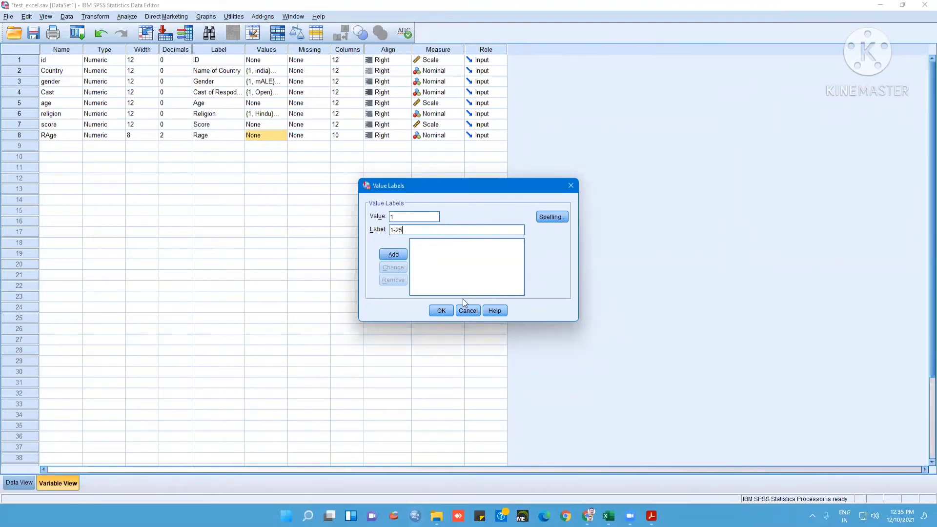
pyautogui.click(403, 258)
pyautogui.write('2')
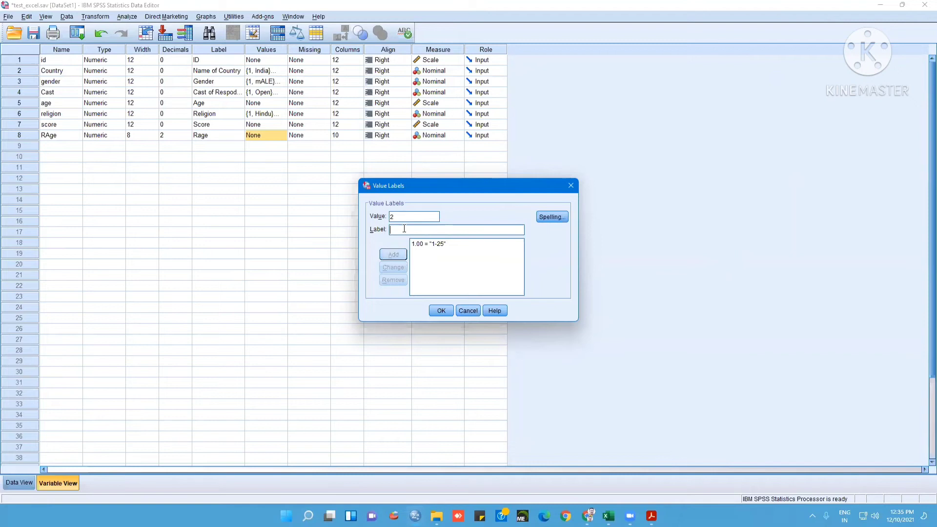
pyautogui.write('26-50')
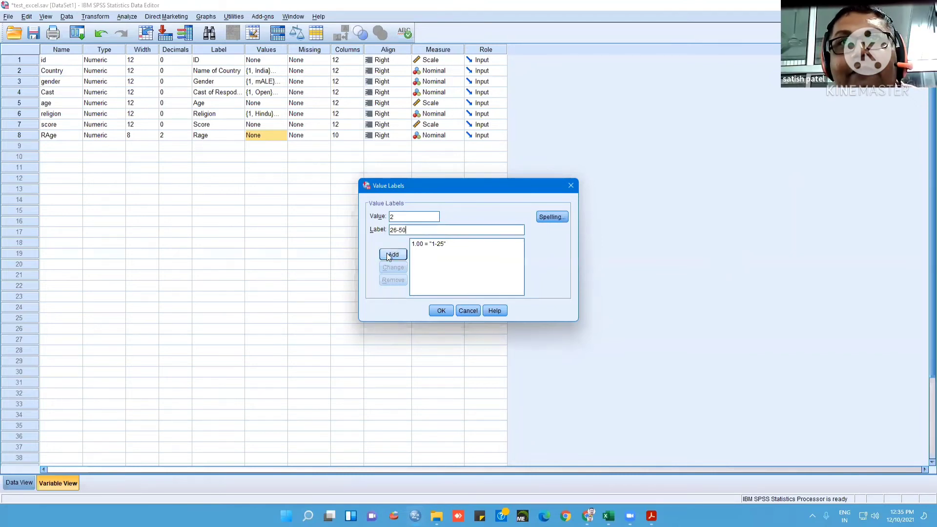
pyautogui.click(387, 252)
# Add RAge value labels "51-75" for 3 and "76-99" for 4, and apply the labels
pyautogui.write('3')
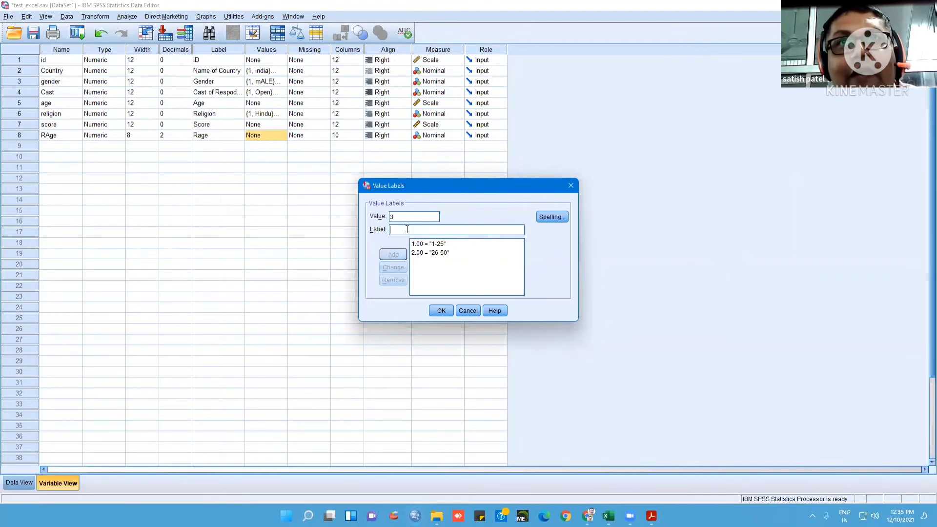
pyautogui.write('51-75')
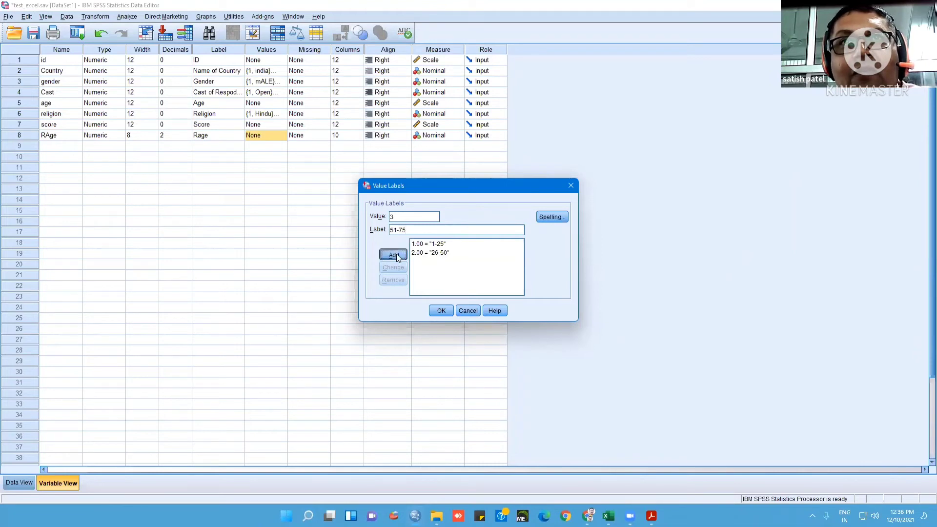
pyautogui.click(396, 254)
pyautogui.write('4')
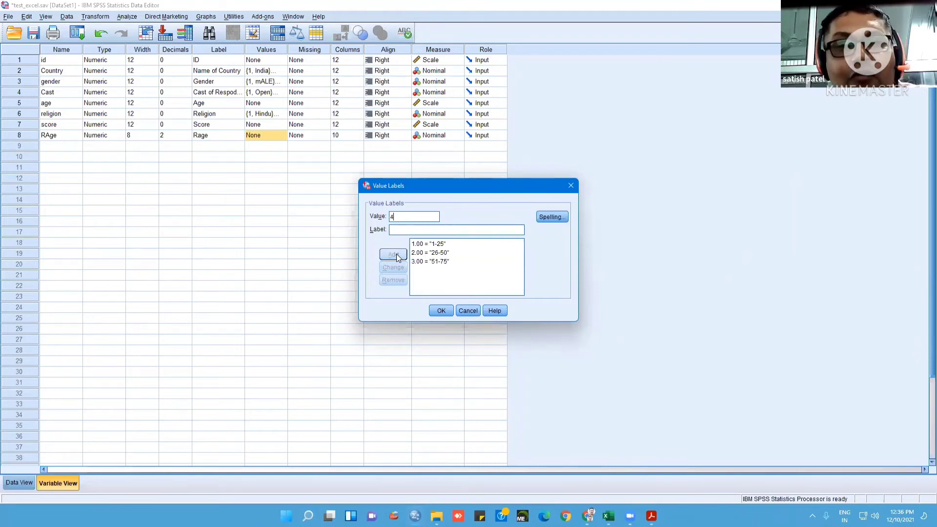
pyautogui.click(399, 232)
pyautogui.write('76-99')
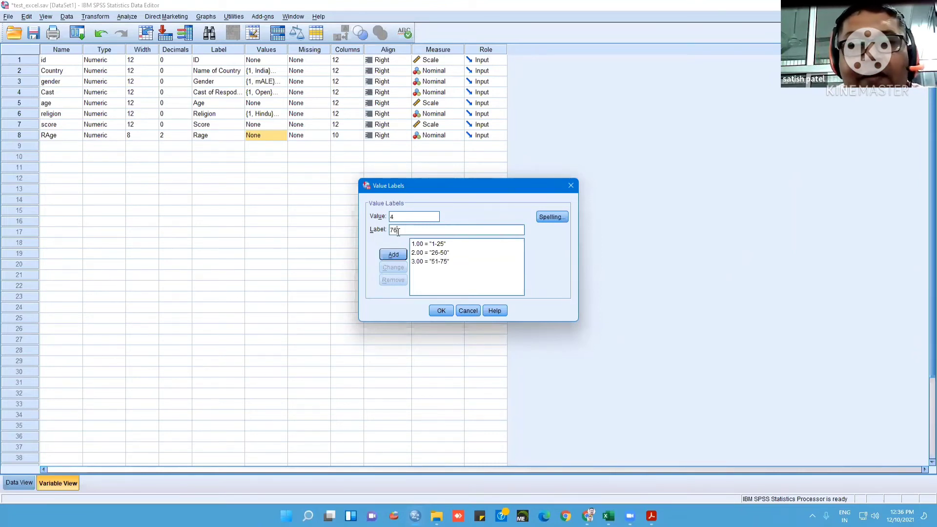
pyautogui.click(401, 254)
pyautogui.click(448, 311)
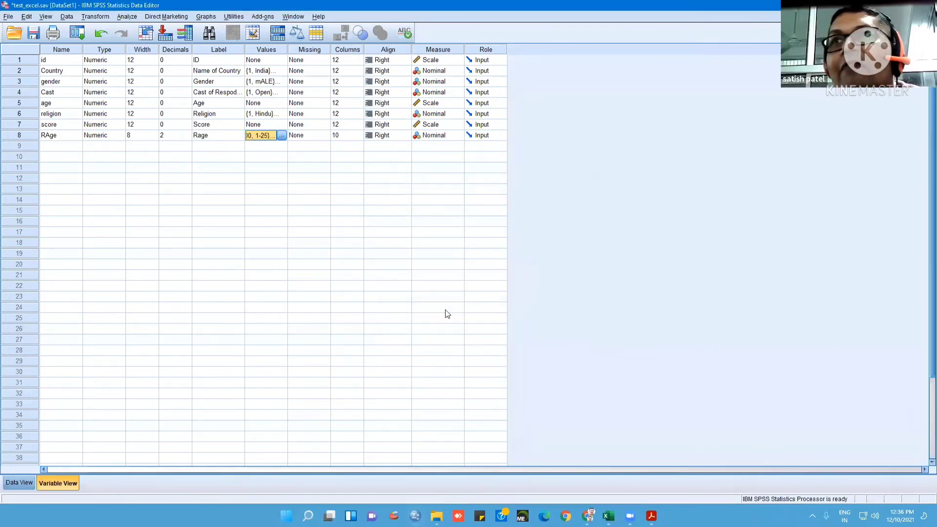
# Save the dataset and close the output log without saving it
pyautogui.click(21, 483)
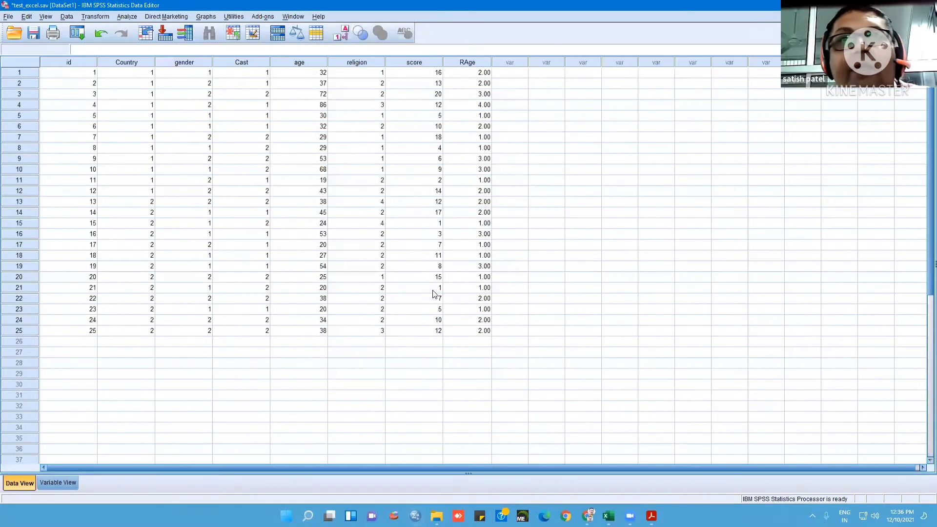
pyautogui.click(63, 483)
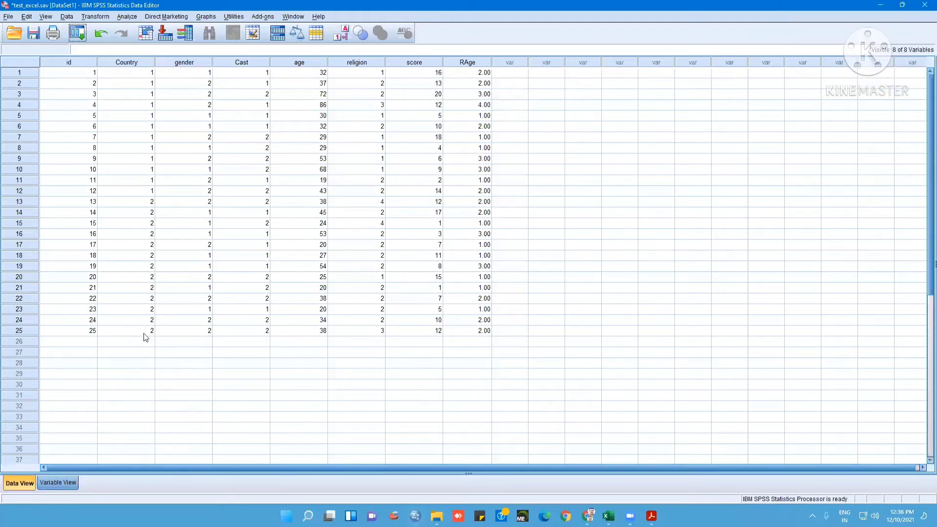
pyautogui.click(254, 190)
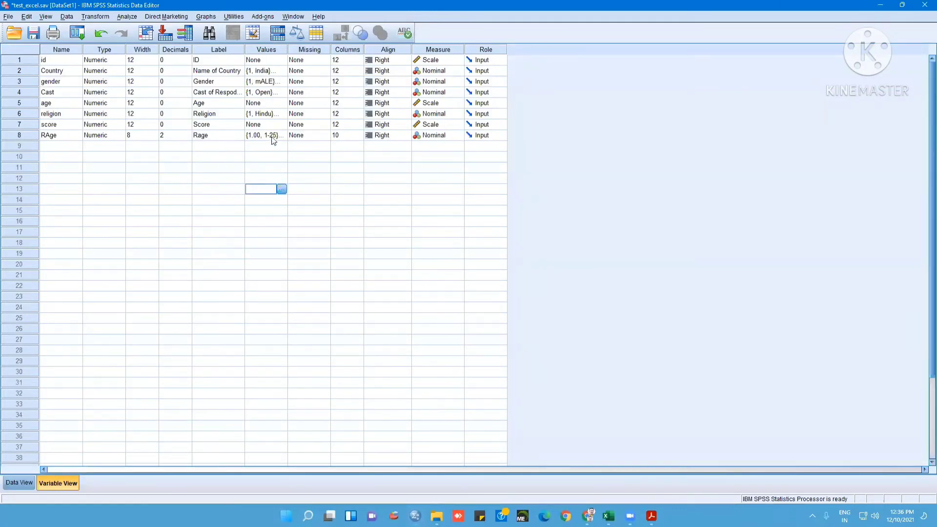
pyautogui.click(39, 32)
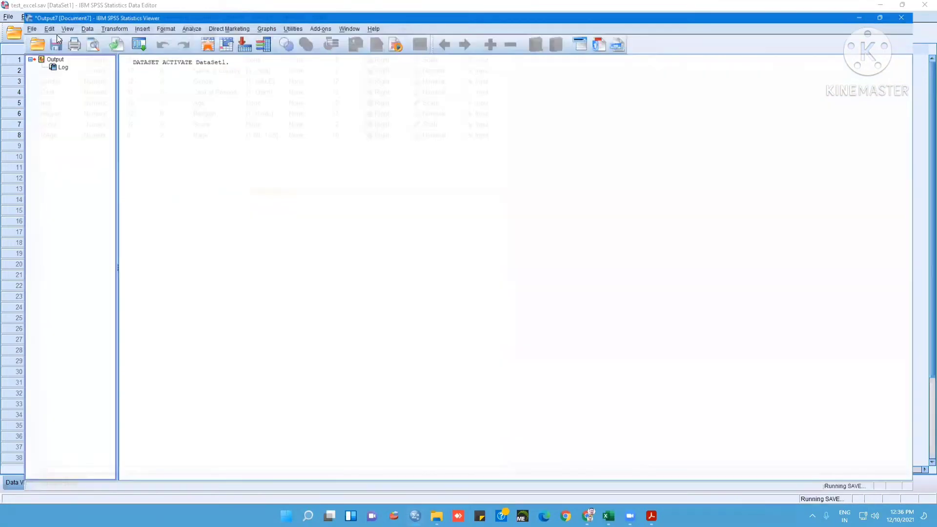
pyautogui.click(920, 7)
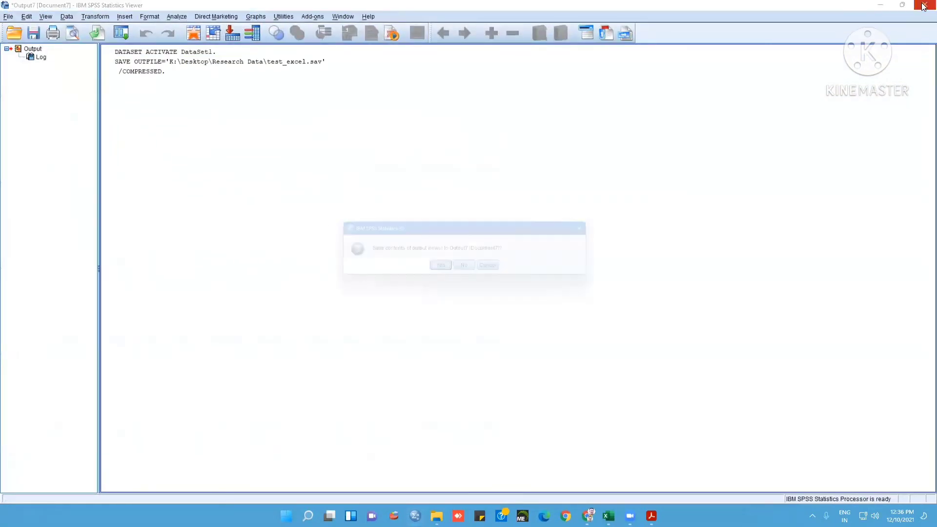
pyautogui.click(468, 269)
# Display the value labels instead of the numeric codes in the case data
pyautogui.click(20, 483)
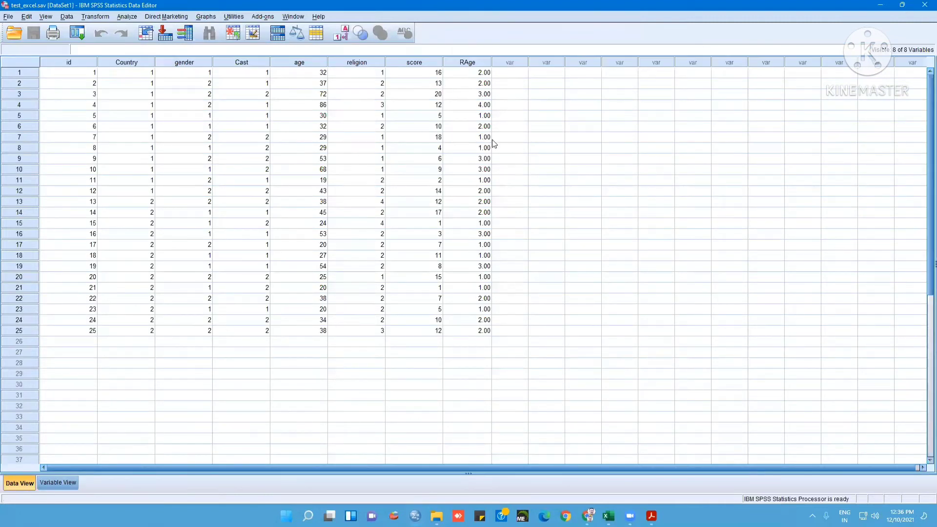
pyautogui.click(480, 72)
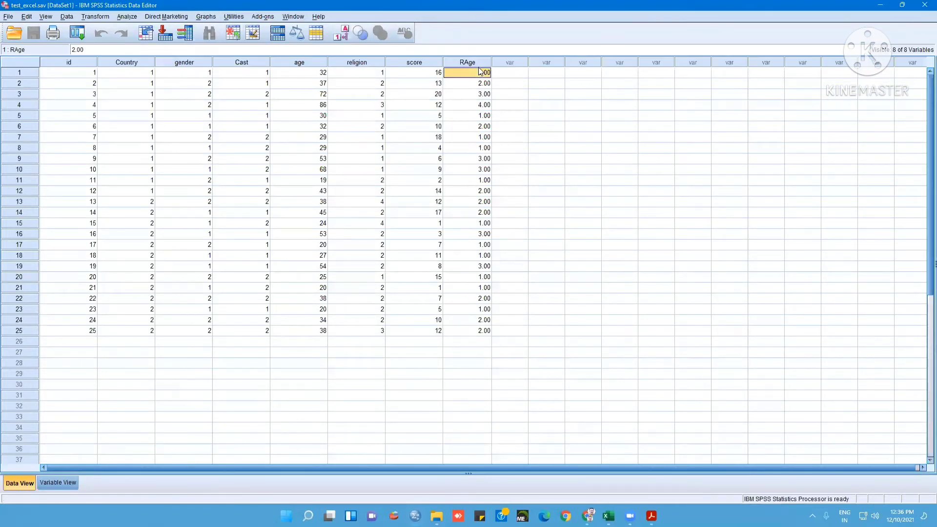
pyautogui.click(341, 33)
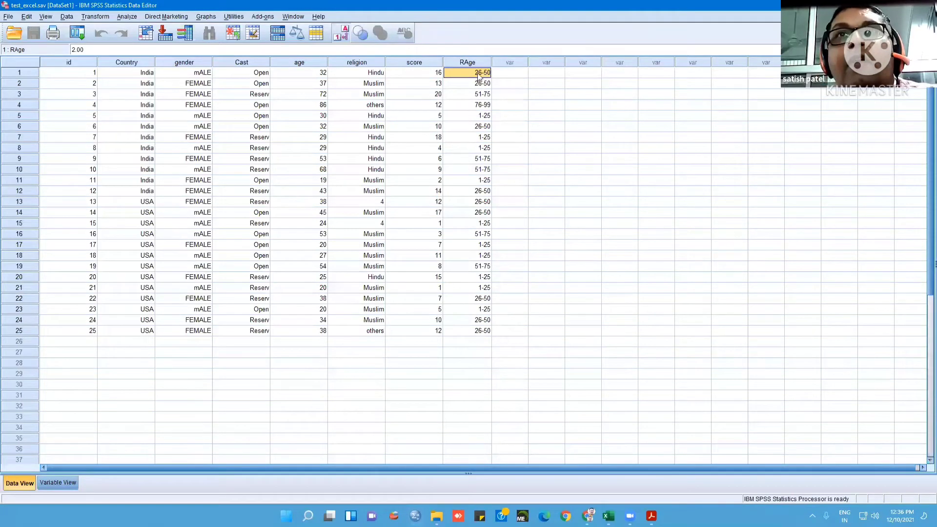
# Run a Frequencies analysis on Age and Rage, leaving Score out of the analysed variables
pyautogui.click(128, 17)
pyautogui.moveTo(162, 41)
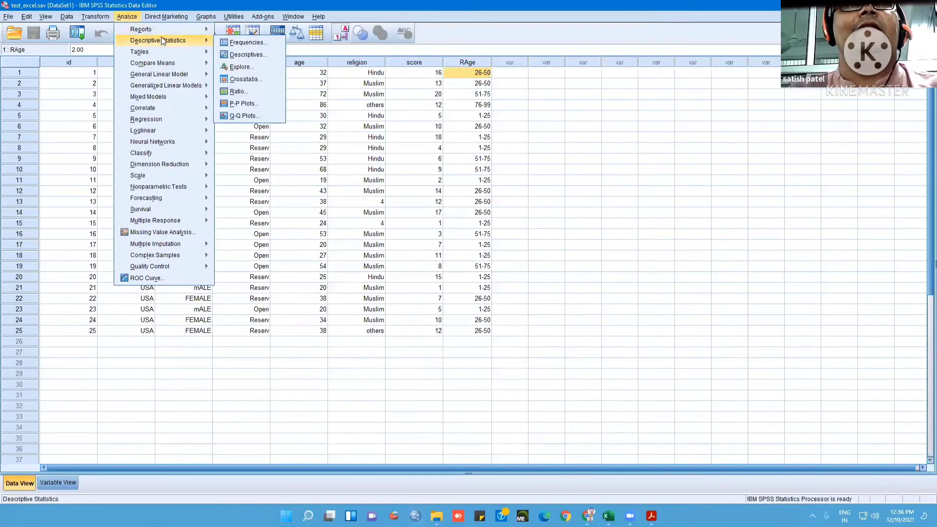
pyautogui.click(246, 42)
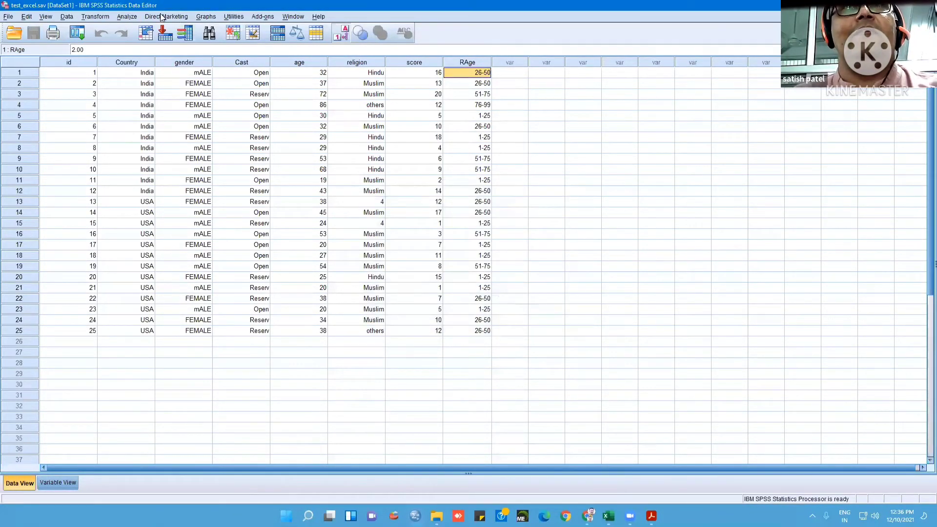
pyautogui.click(128, 16)
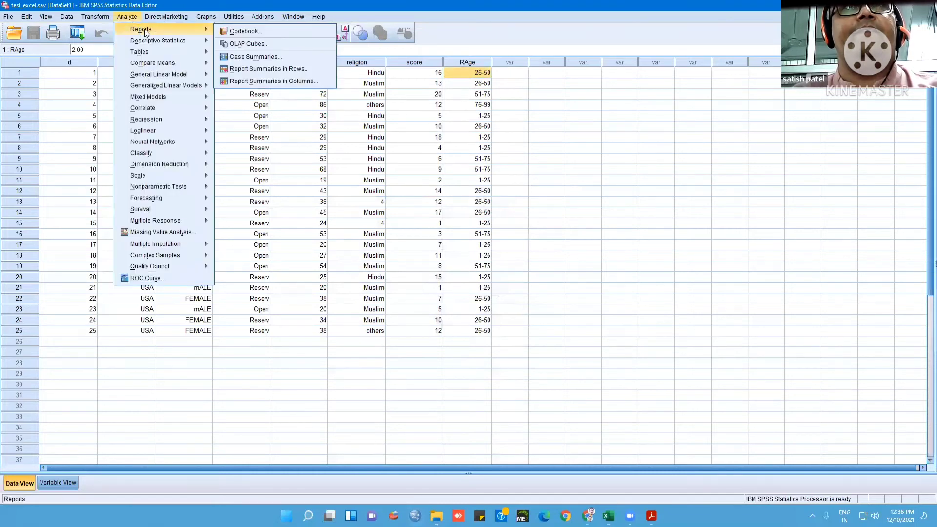
pyautogui.moveTo(188, 42)
pyautogui.click(247, 43)
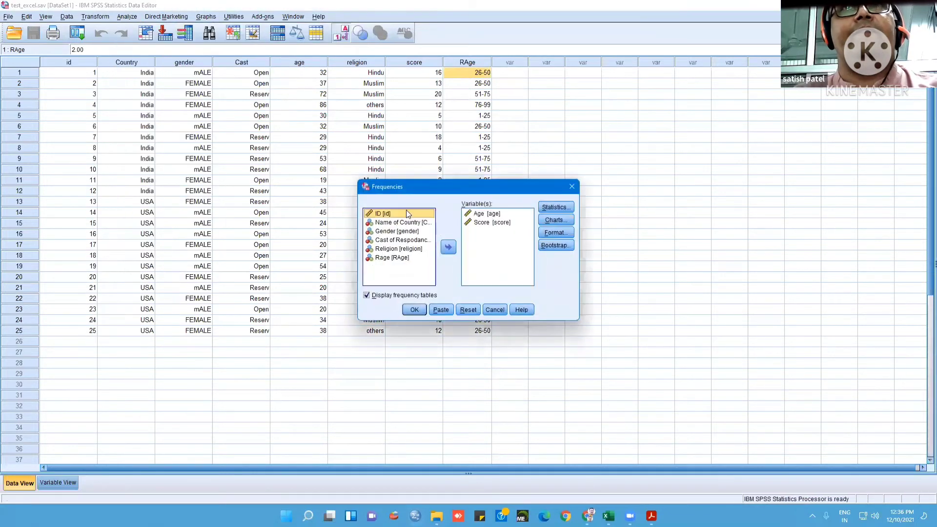
pyautogui.click(391, 258)
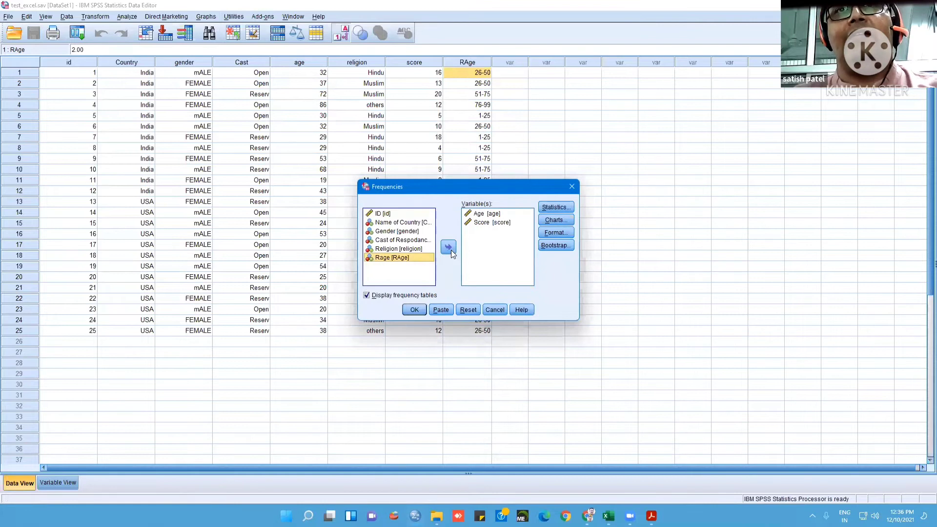
pyautogui.click(449, 249)
pyautogui.click(445, 248)
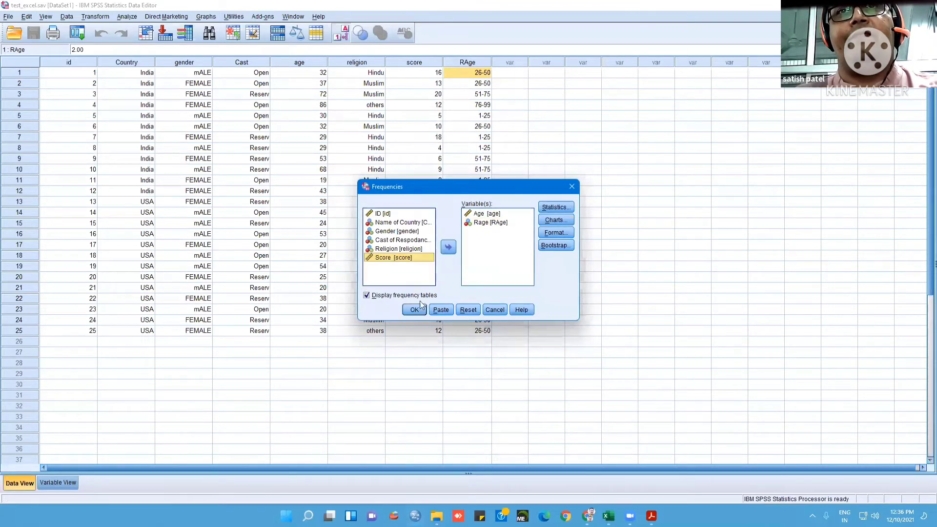
pyautogui.press('Return')
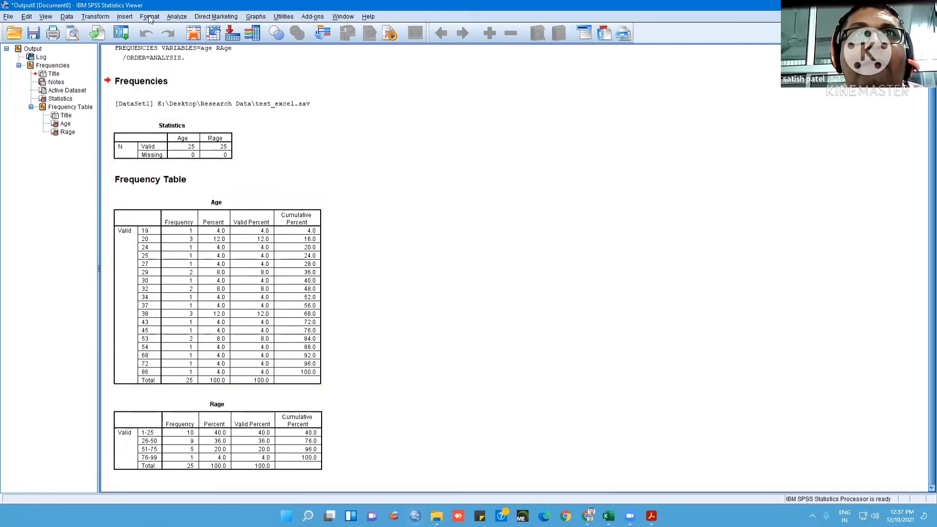
# Run a Descriptives analysis on Age only, removing Score from the analysed variables
pyautogui.click(177, 17)
pyautogui.moveTo(210, 41)
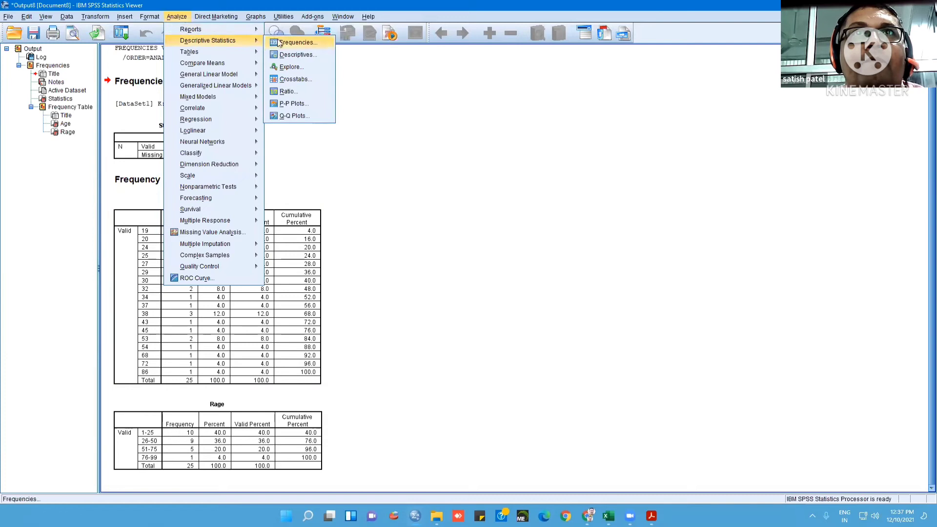
pyautogui.click(295, 54)
pyautogui.click(468, 225)
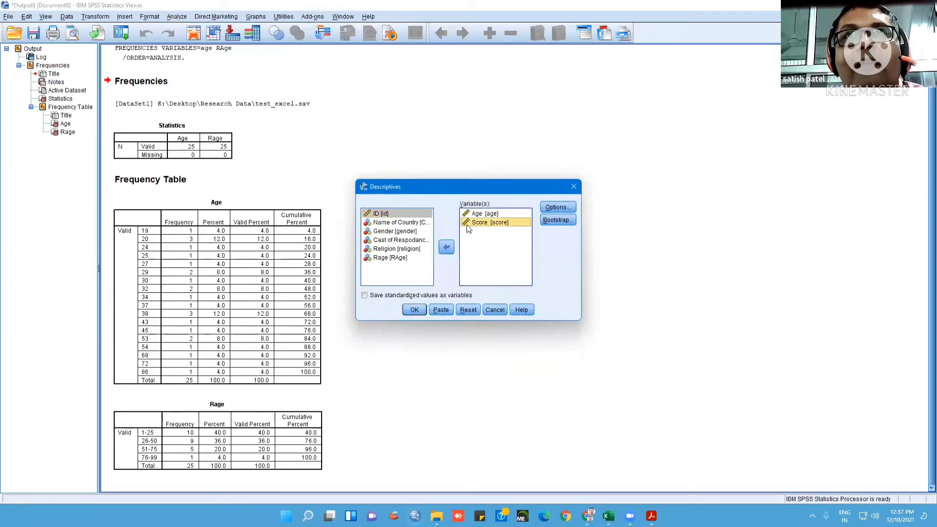
pyautogui.click(446, 247)
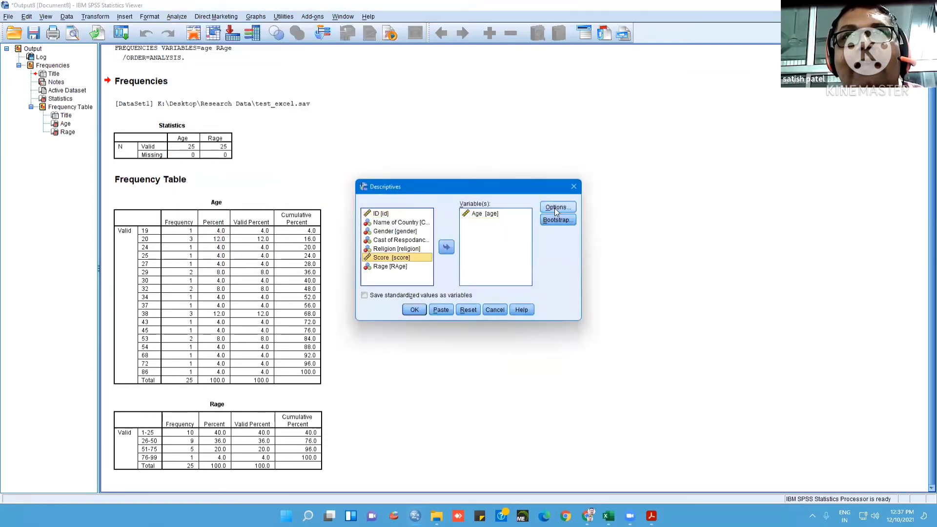
pyautogui.click(415, 310)
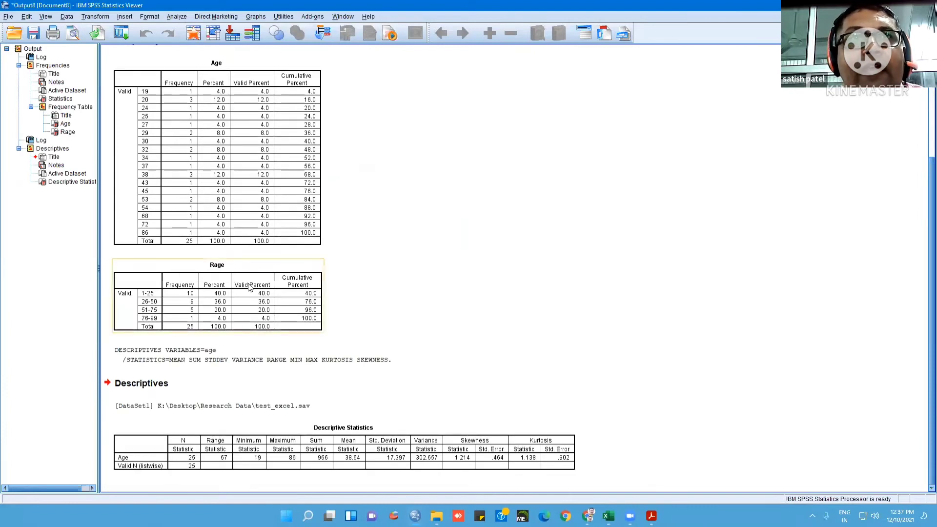
# Compare the Age descriptive statistics with the Rage frequency table, and close the output without saving it
pyautogui.click(318, 468)
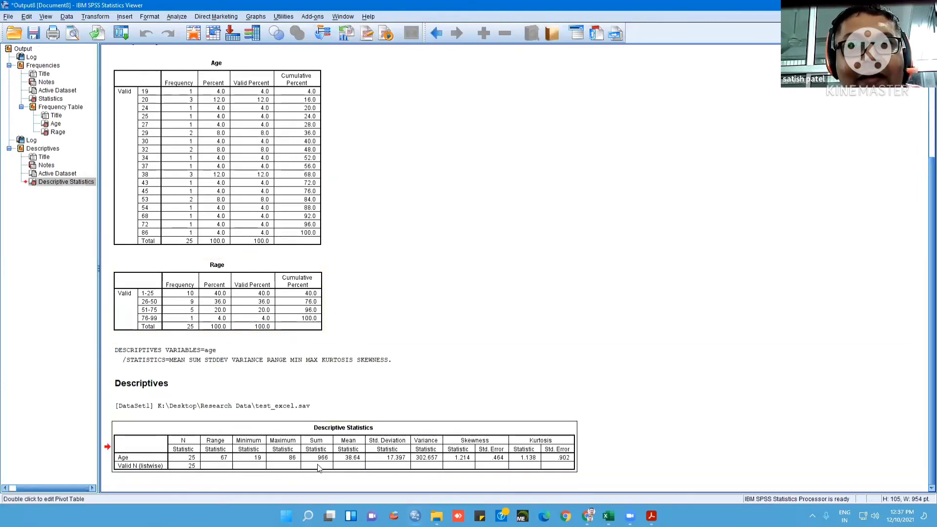
pyautogui.click(218, 300)
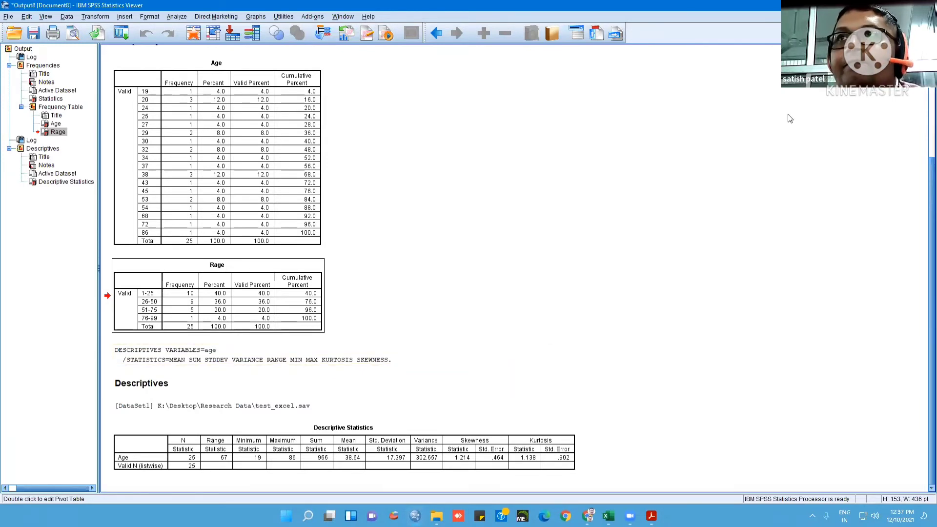
pyautogui.click(926, 6)
pyautogui.click(474, 269)
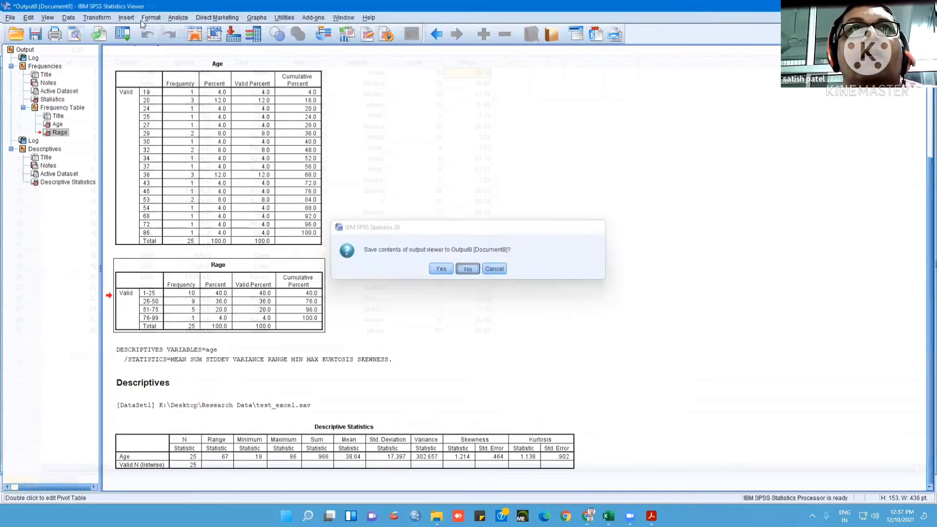
pyautogui.press('Return')
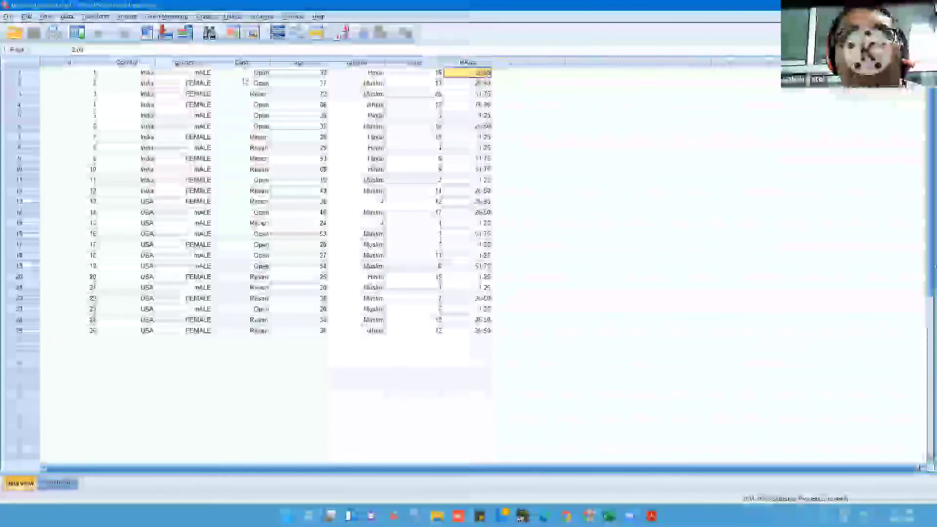
# Run a Crosstabs analysis with Gender in the rows and Cast of Respodance in the columns
pyautogui.click(127, 16)
pyautogui.moveTo(146, 37)
pyautogui.click(239, 70)
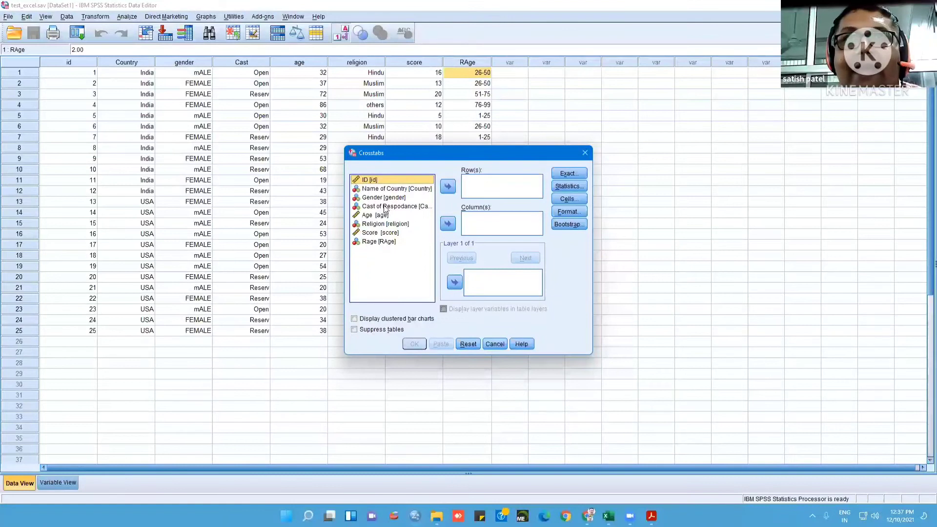
pyautogui.click(379, 242)
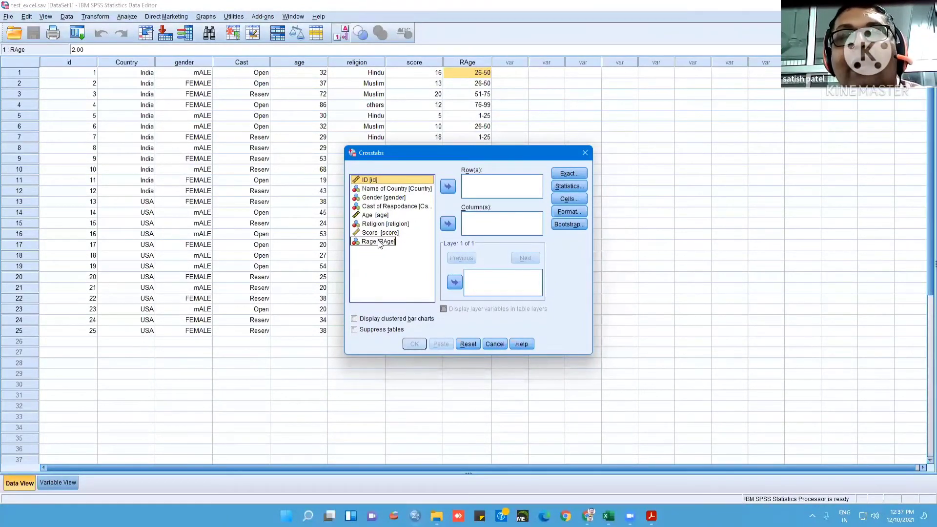
pyautogui.click(394, 208)
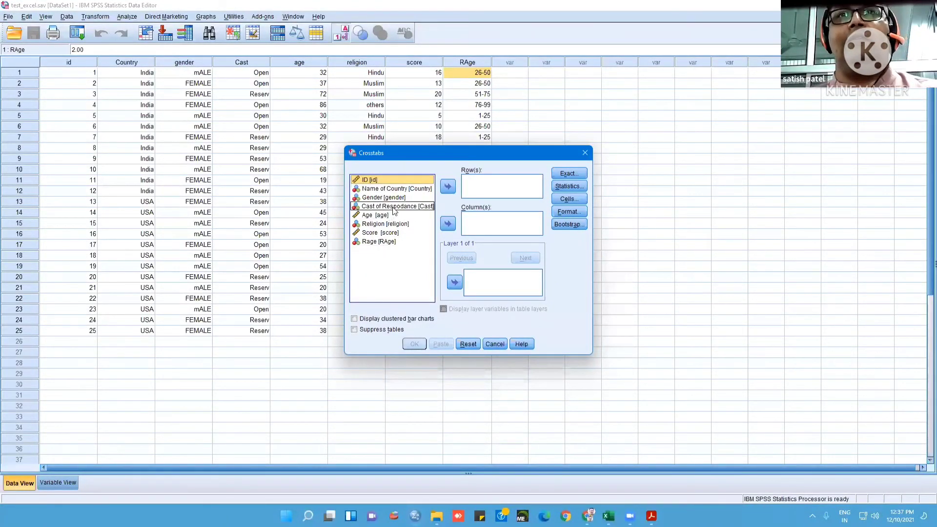
pyautogui.click(448, 224)
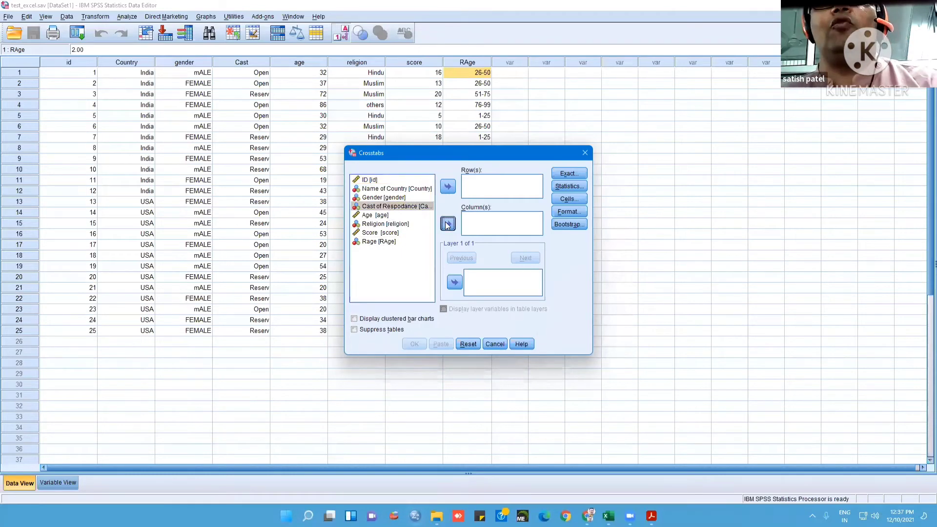
pyautogui.click(396, 200)
pyautogui.click(447, 186)
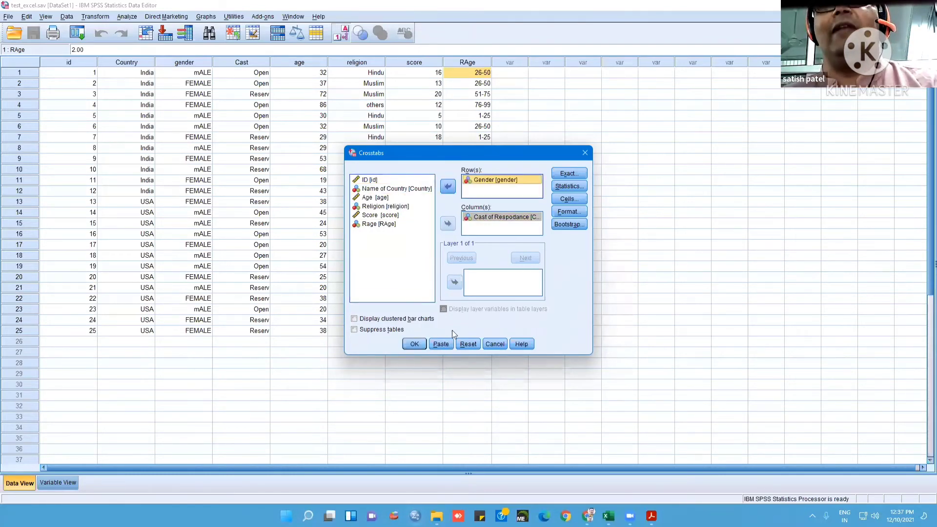
pyautogui.click(414, 344)
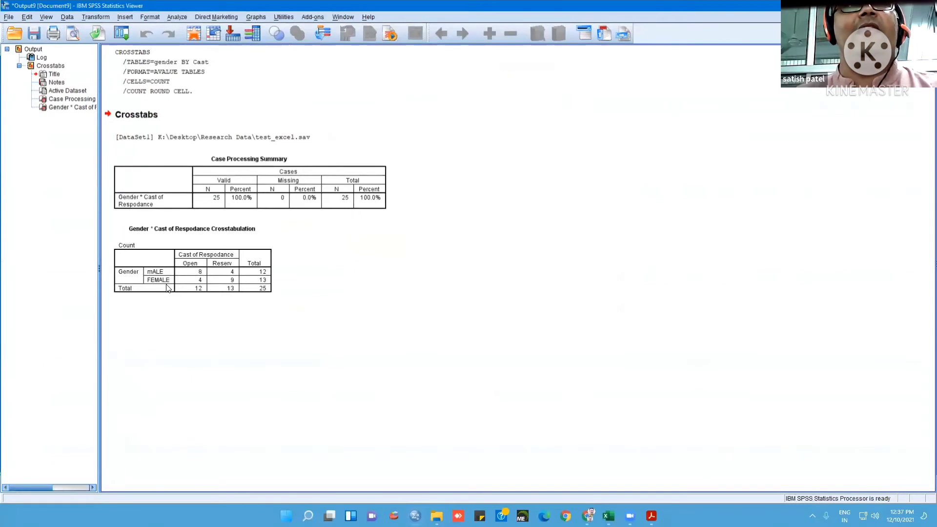
pyautogui.click(167, 288)
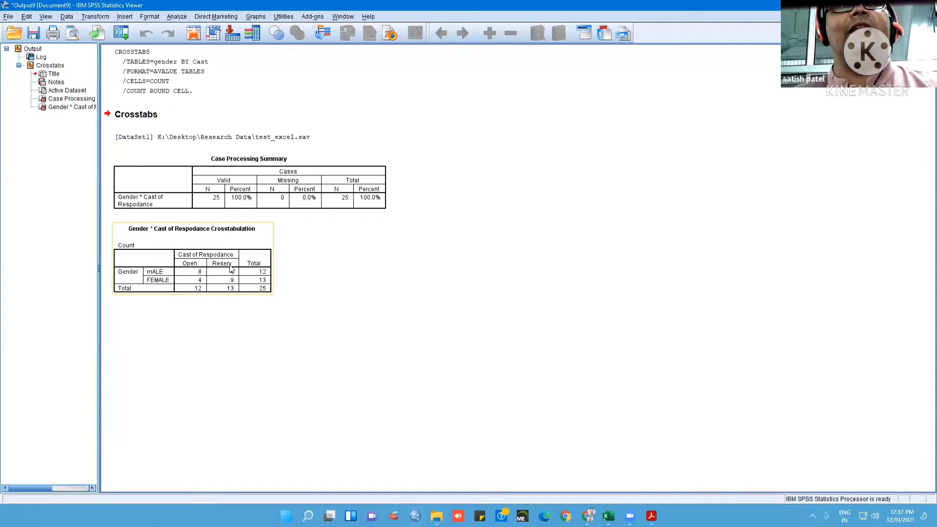
# Rerun the Gender by Cast of Respodance crosstab with row and column percentages in the cells
pyautogui.click(121, 33)
pyautogui.click(138, 50)
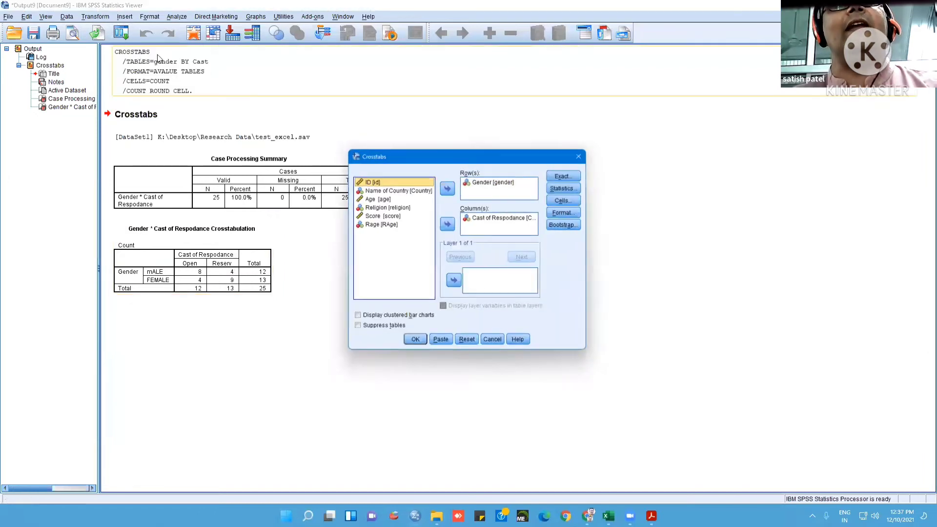
pyautogui.click(569, 199)
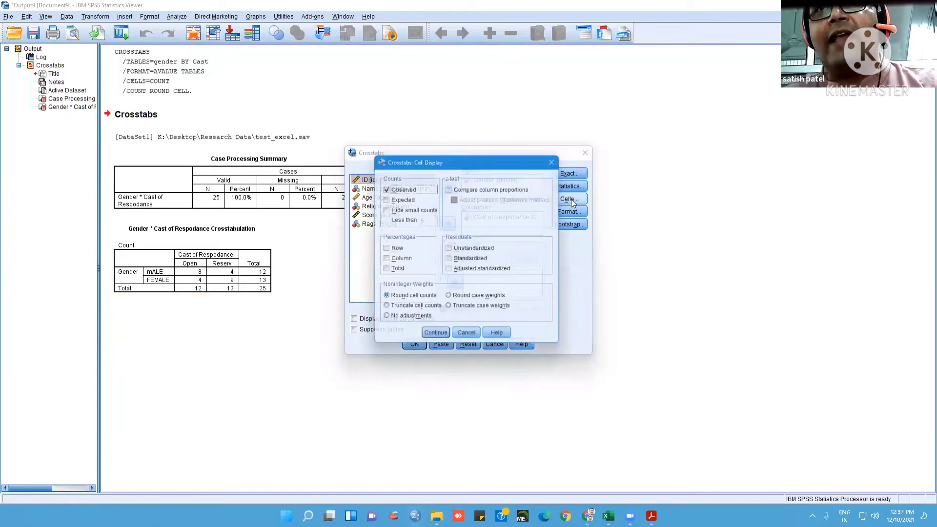
pyautogui.click(384, 250)
pyautogui.click(385, 260)
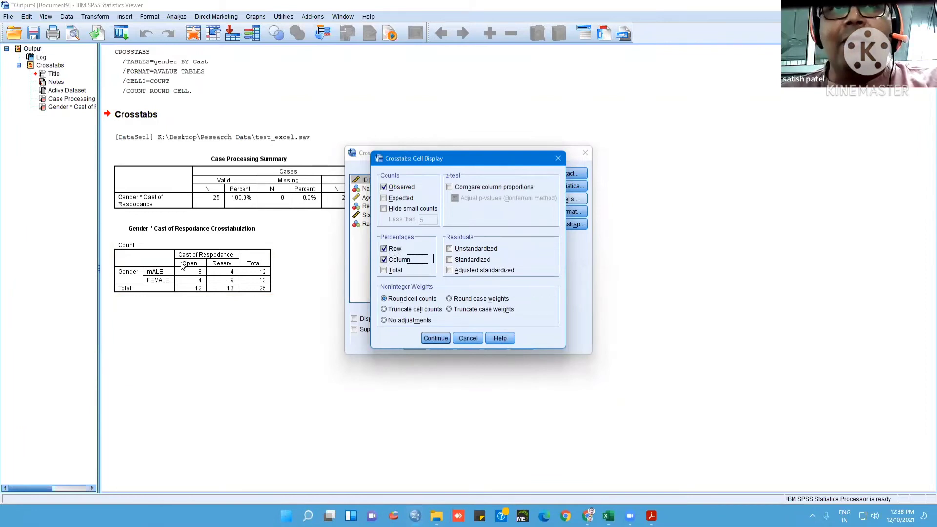
pyautogui.click(435, 338)
pyautogui.press('Return')
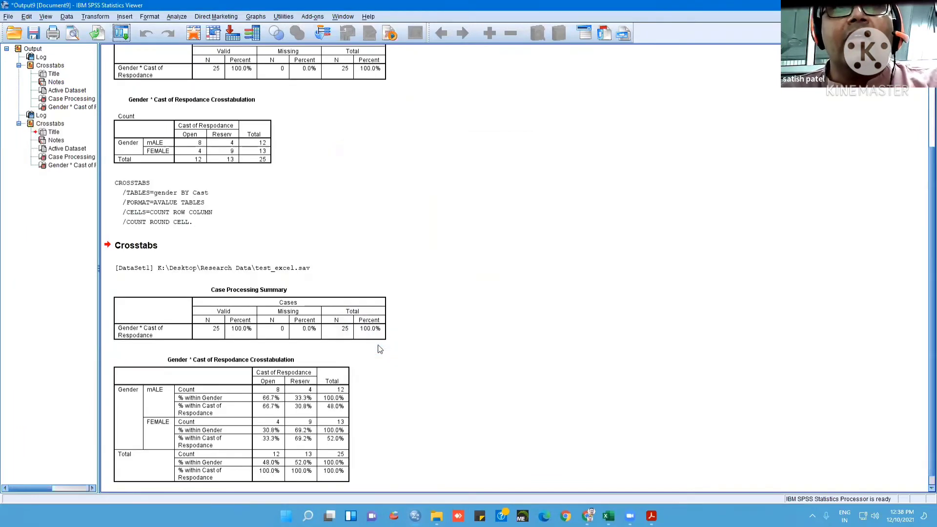
pyautogui.click(300, 408)
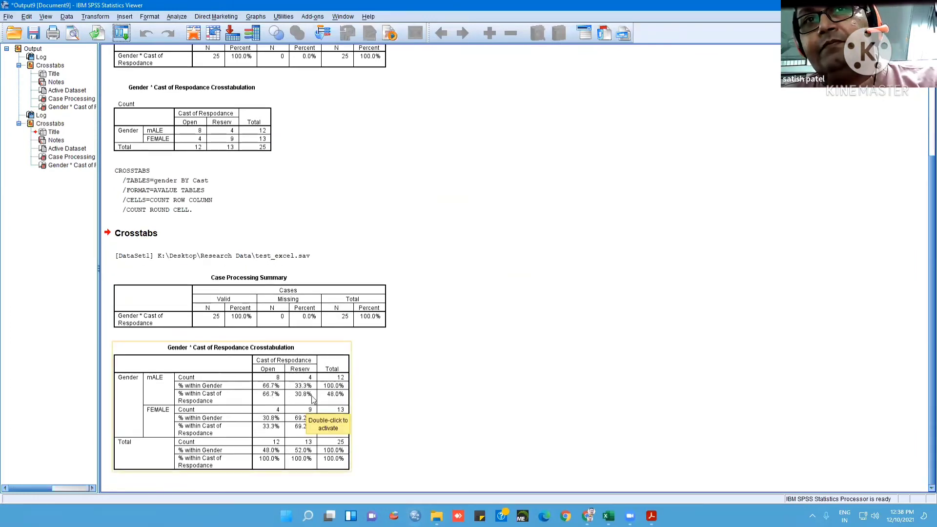
pyautogui.click(253, 336)
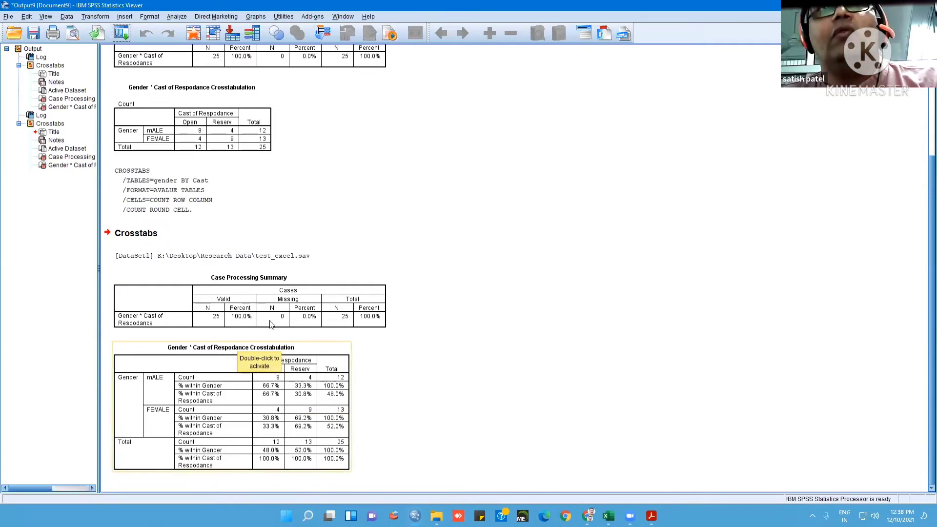
# Add Religion and Rage as further column variables to the Gender crosstab, run it and review the resulting tables
pyautogui.click(125, 32)
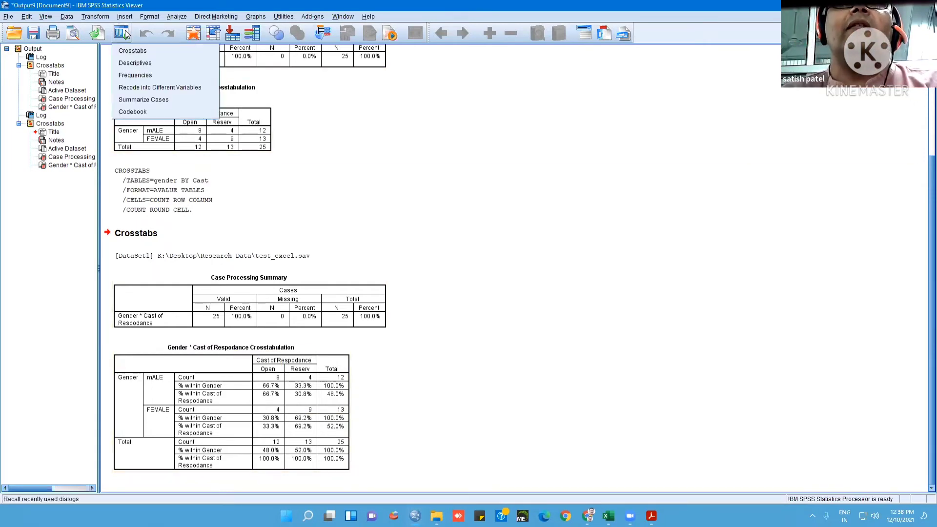
pyautogui.click(141, 51)
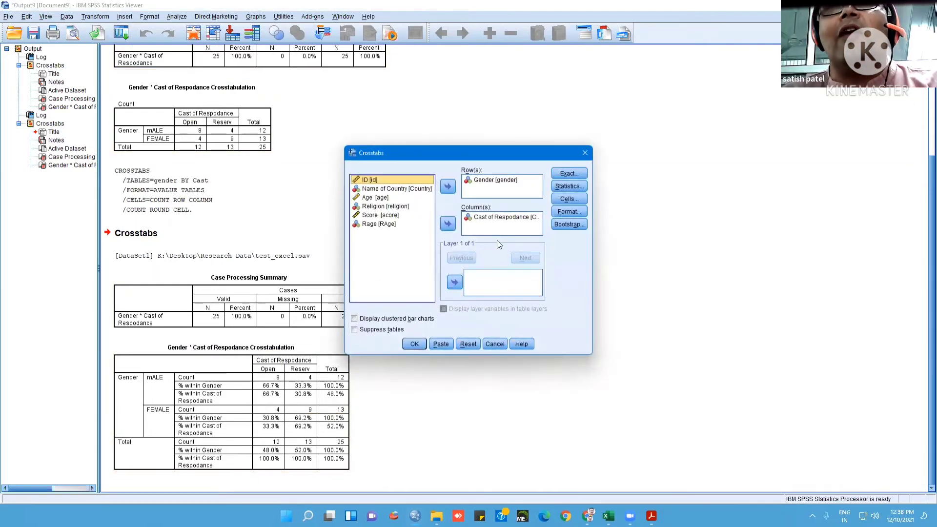
pyautogui.click(386, 207)
pyautogui.click(448, 223)
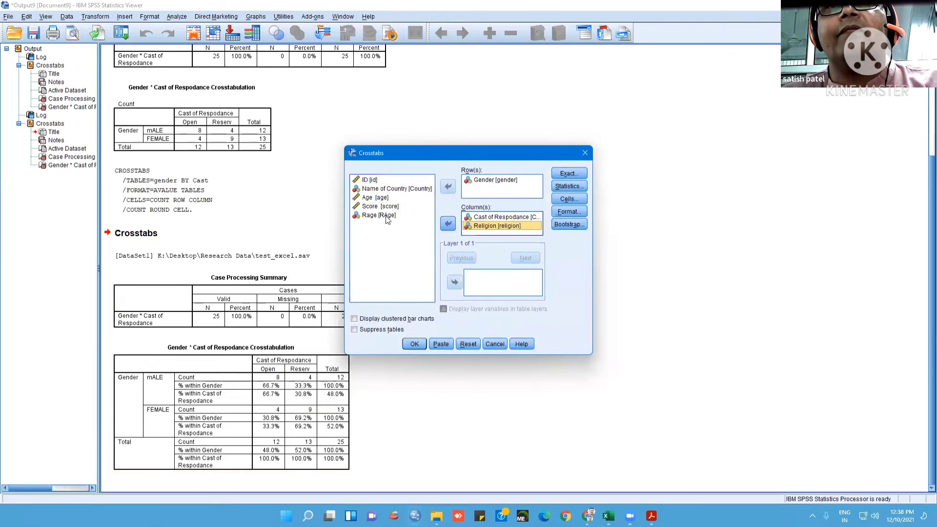
pyautogui.click(383, 215)
pyautogui.click(449, 223)
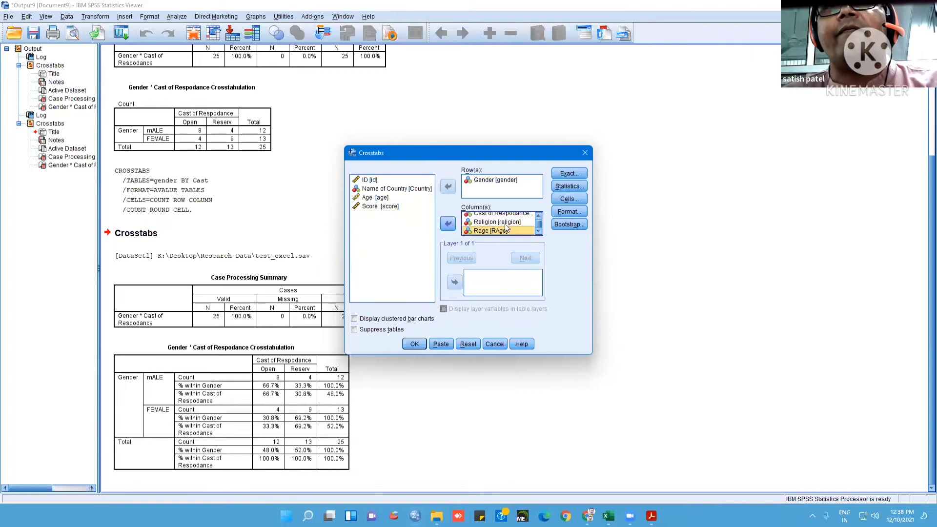
pyautogui.click(424, 344)
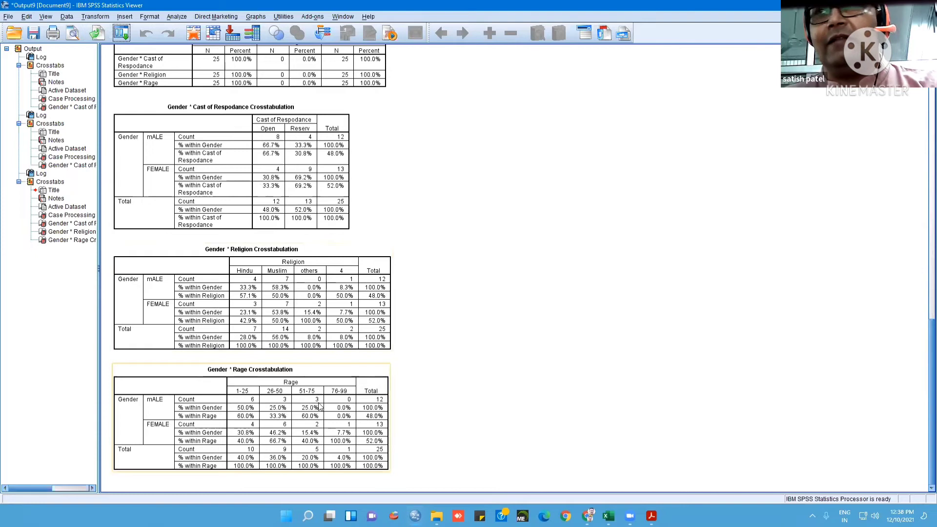
pyautogui.scroll(3, 330, 401)
pyautogui.scroll(2, 330, 401)
pyautogui.scroll(-5, 506, 212)
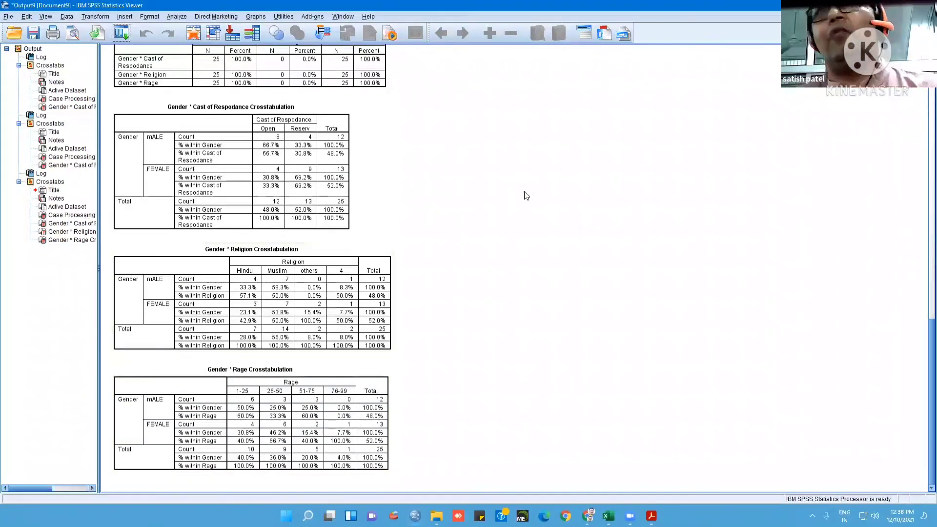
pyautogui.click(176, 18)
pyautogui.moveTo(192, 42)
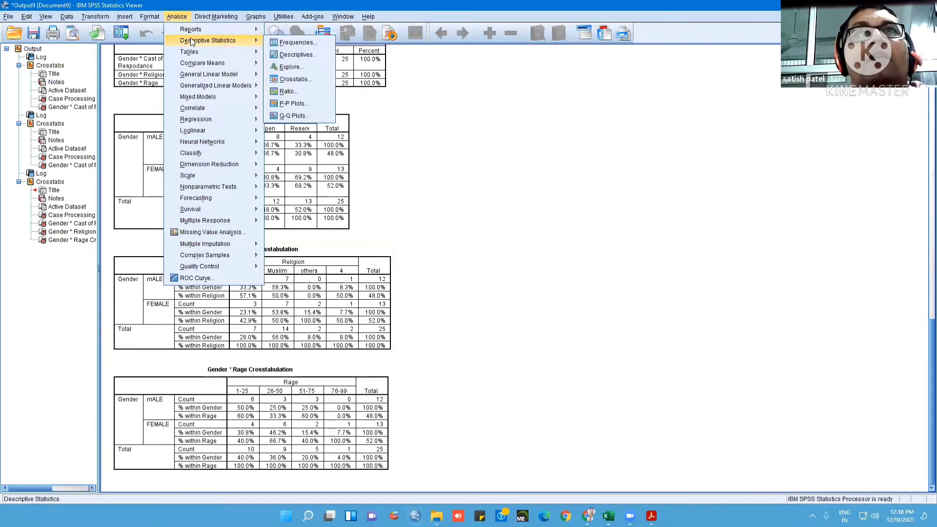
pyautogui.moveTo(217, 52)
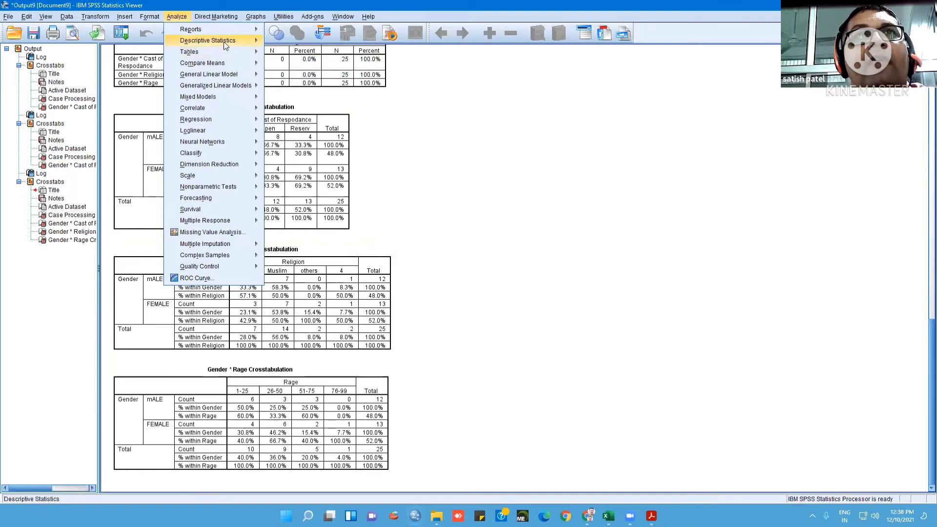
pyautogui.click(432, 195)
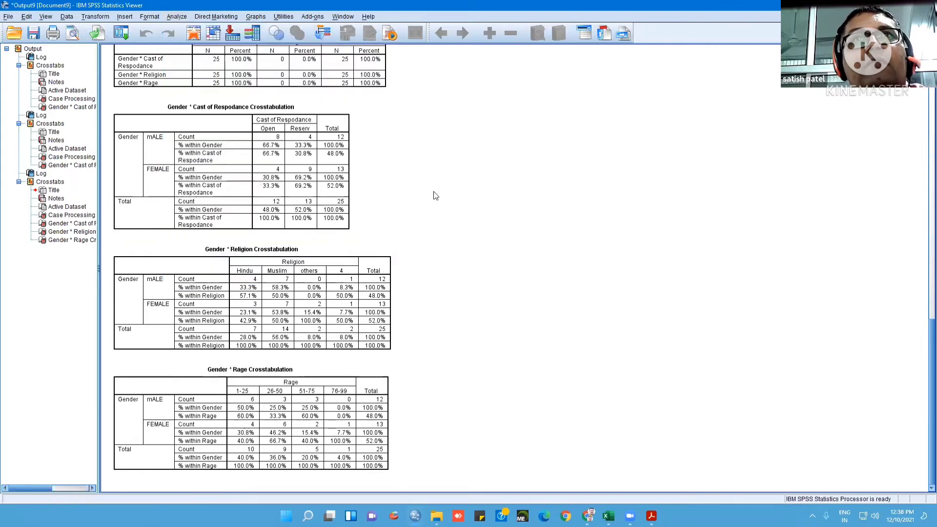
# Replace the Crosstabs column variables Cast of Respodance, Religion and Rage with Score, using Gender as the row variable
pyautogui.click(177, 16)
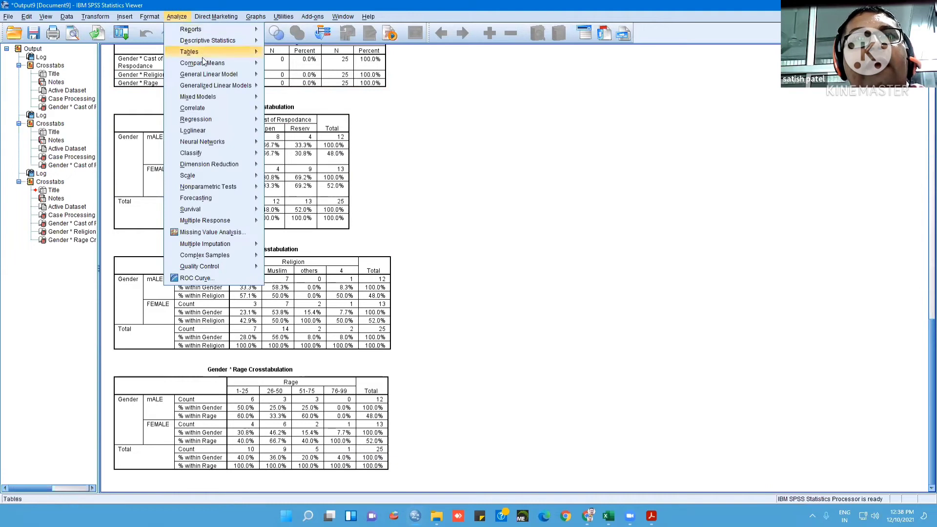
pyautogui.moveTo(213, 51)
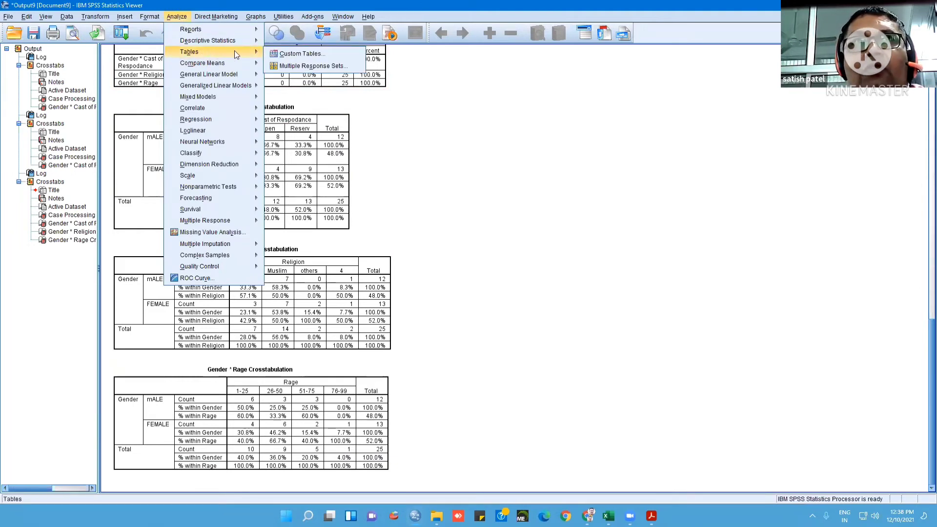
pyautogui.moveTo(238, 39)
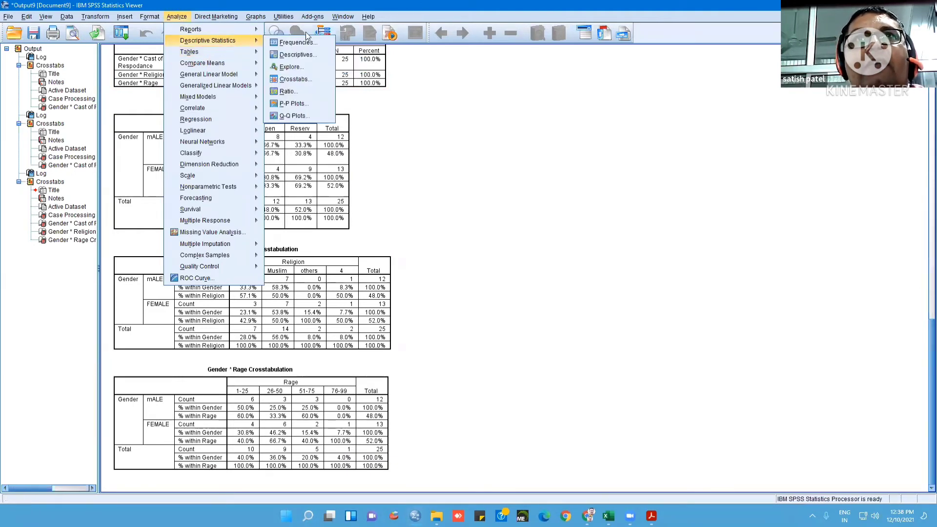
pyautogui.click(297, 79)
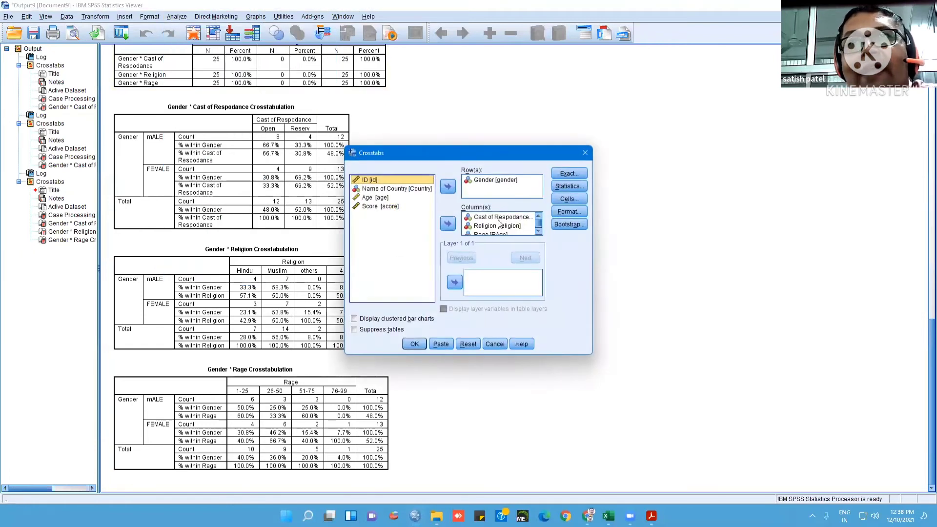
pyautogui.click(495, 220)
pyautogui.hotkey('ctrl', 'a')
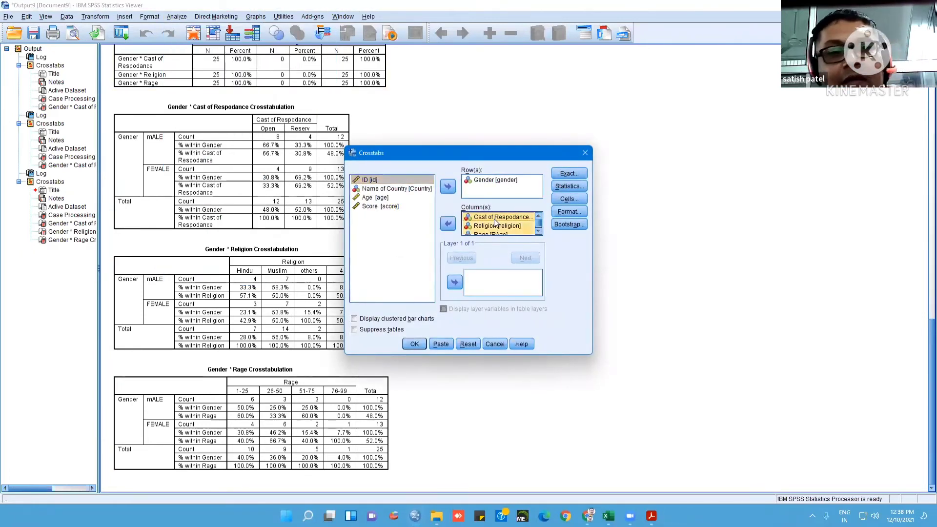
pyautogui.click(452, 225)
pyautogui.click(480, 181)
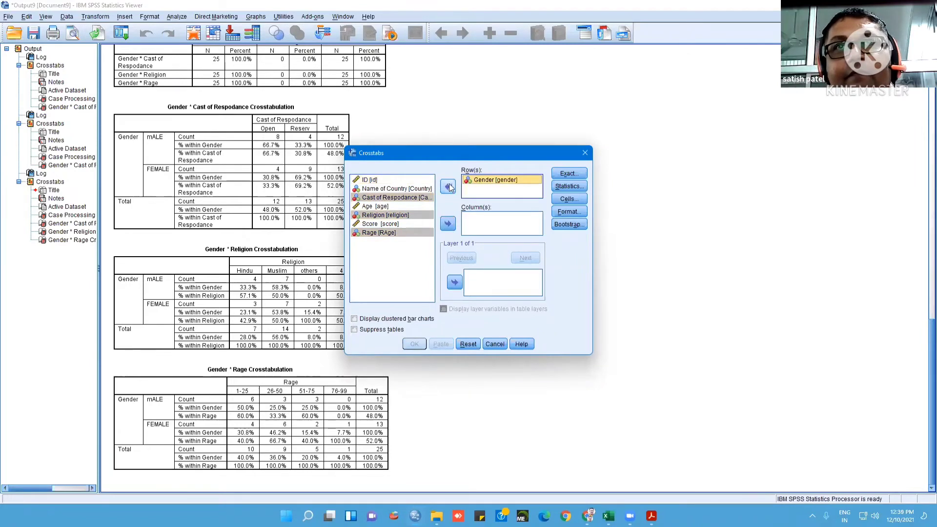
pyautogui.click(448, 186)
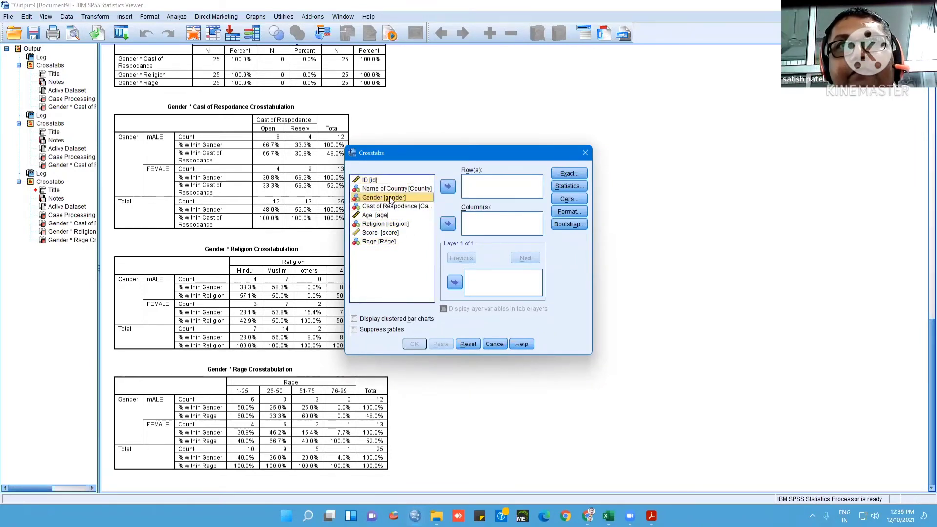
pyautogui.click(447, 186)
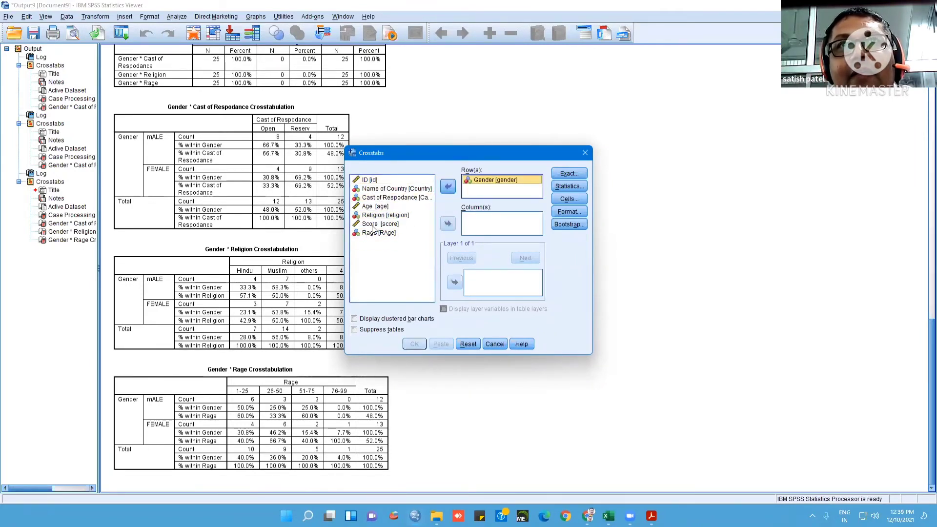
pyautogui.click(373, 225)
pyautogui.click(448, 224)
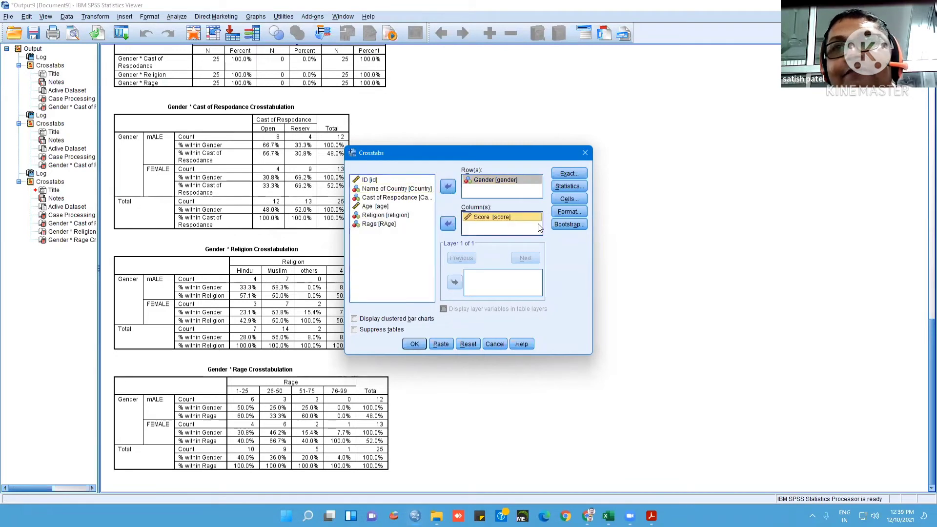
# Add the Chi-square statistic to the Gender by Score crosstab and run it
pyautogui.click(570, 199)
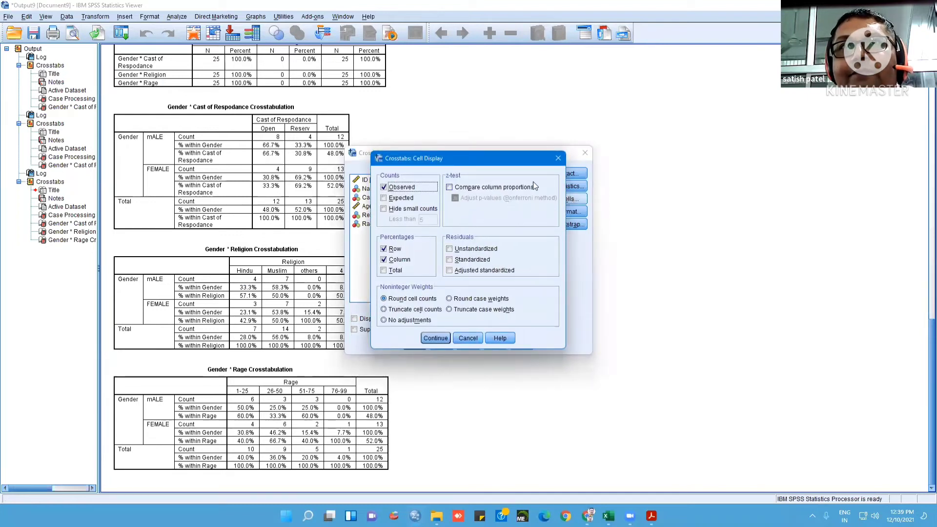
pyautogui.click(558, 158)
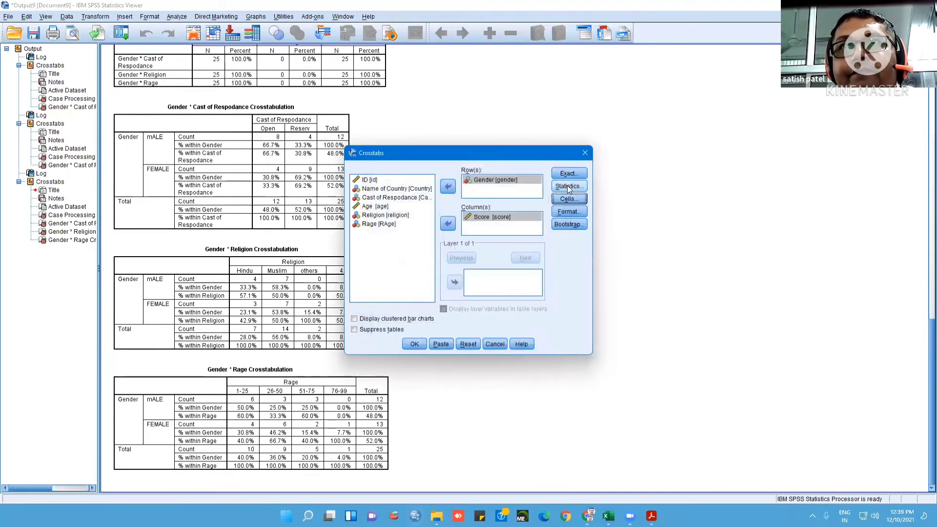
pyautogui.click(568, 188)
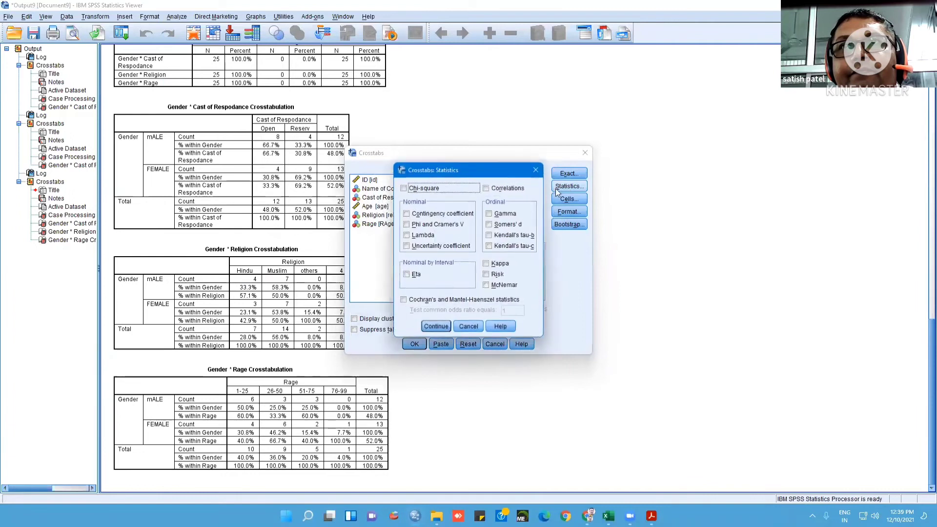
pyautogui.click(404, 189)
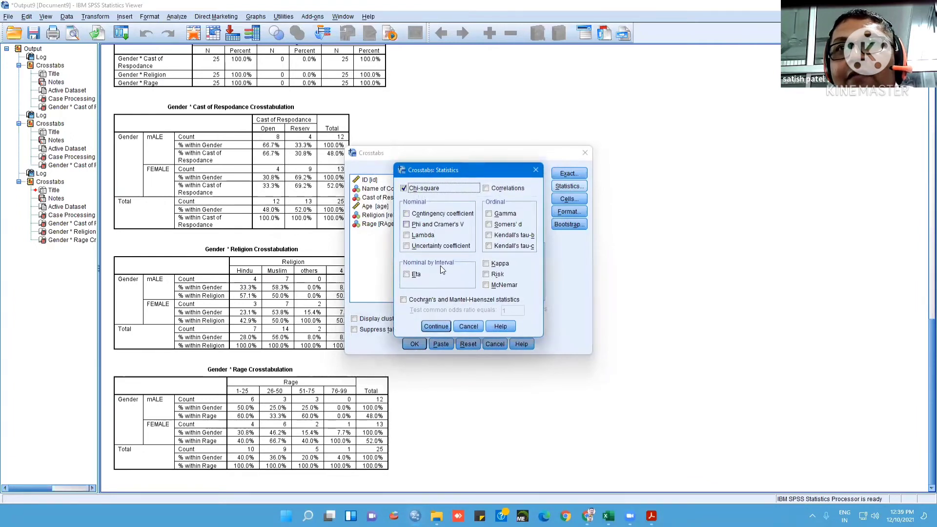
pyautogui.click(436, 326)
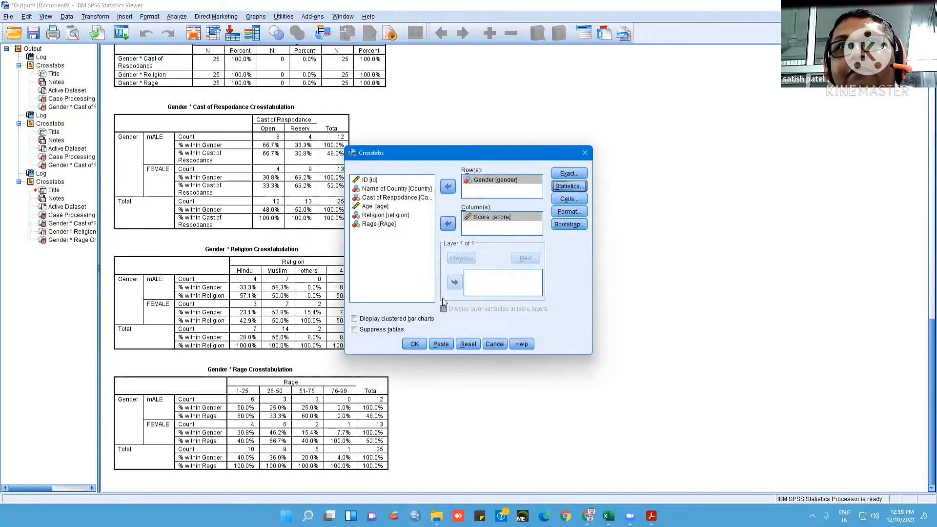
pyautogui.click(414, 344)
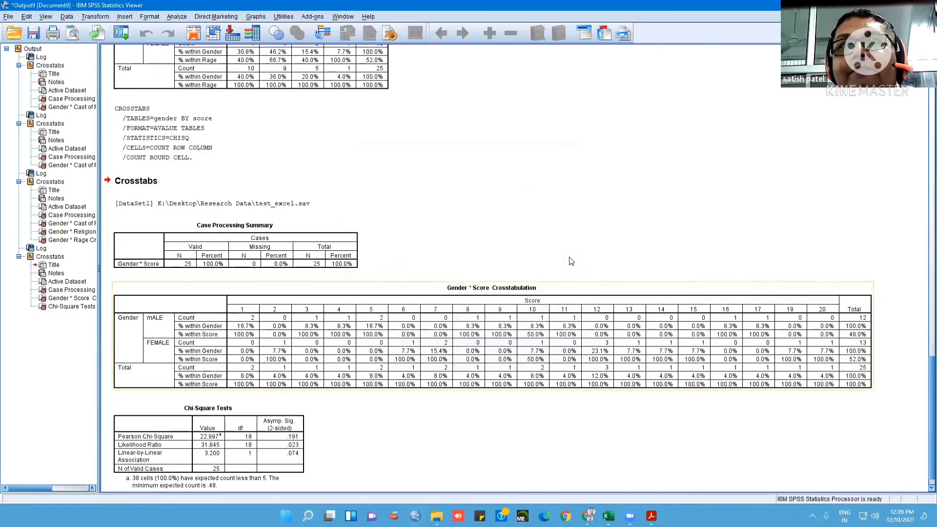
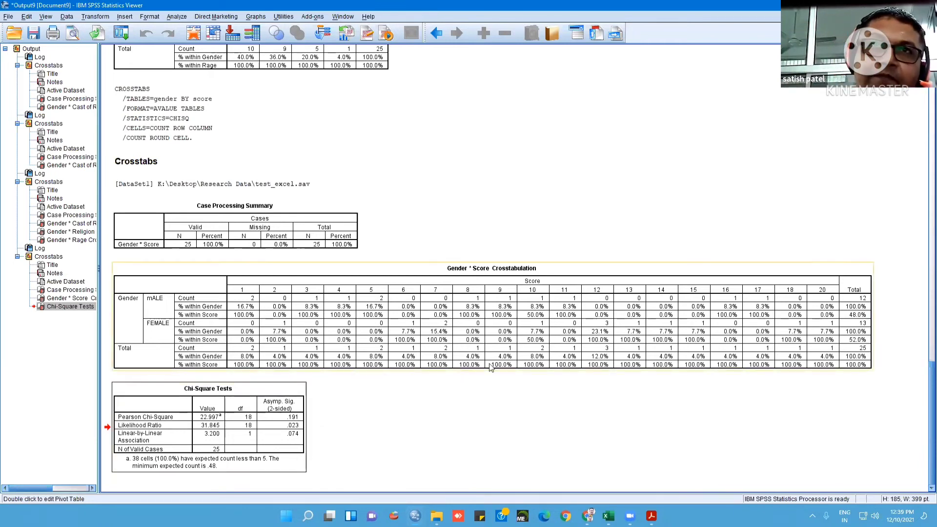
pyautogui.click(178, 18)
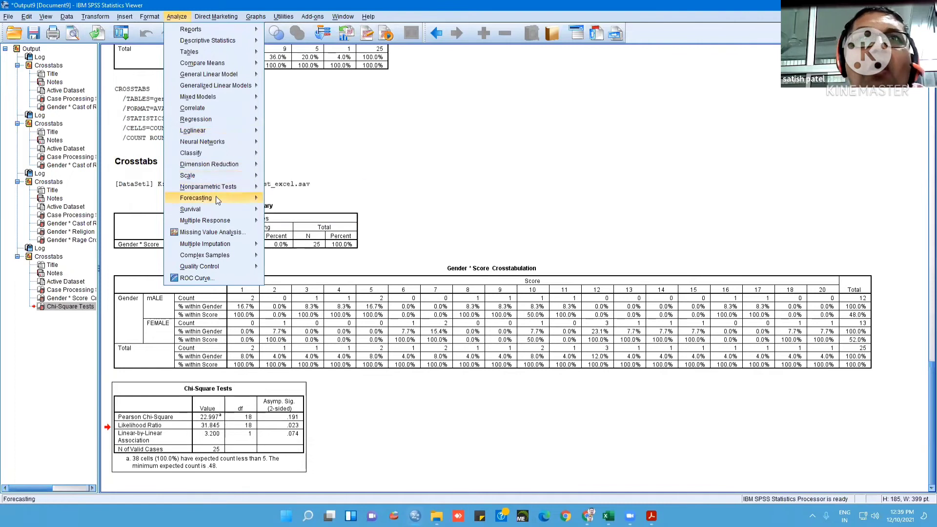
pyautogui.moveTo(217, 200)
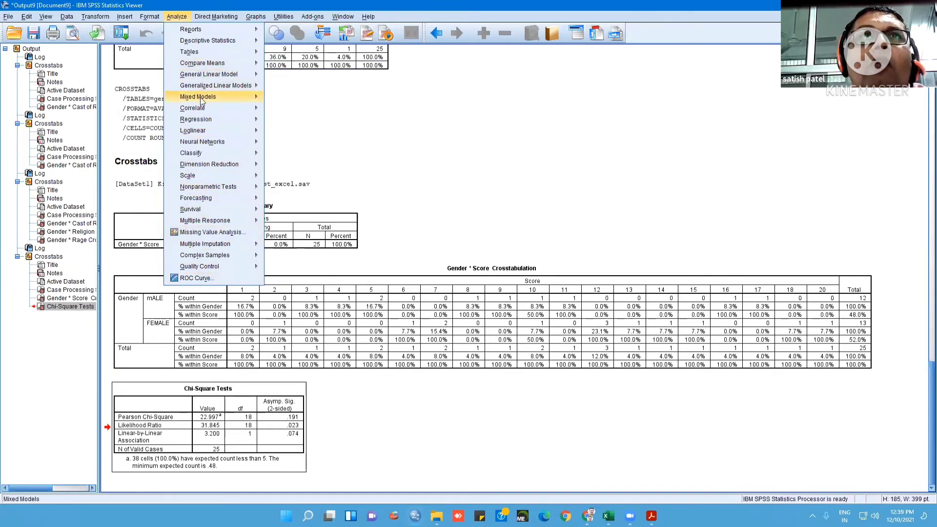
pyautogui.moveTo(205, 113)
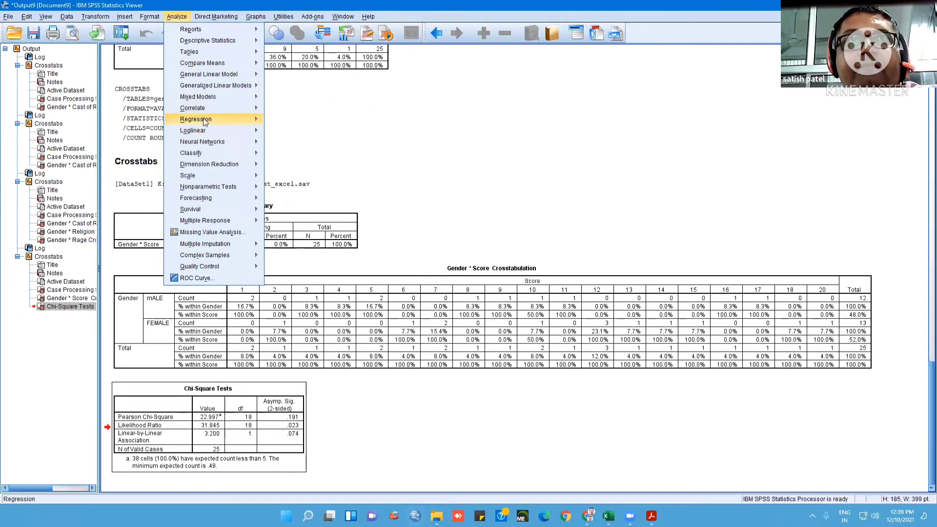
pyautogui.moveTo(205, 131)
pyautogui.click(462, 70)
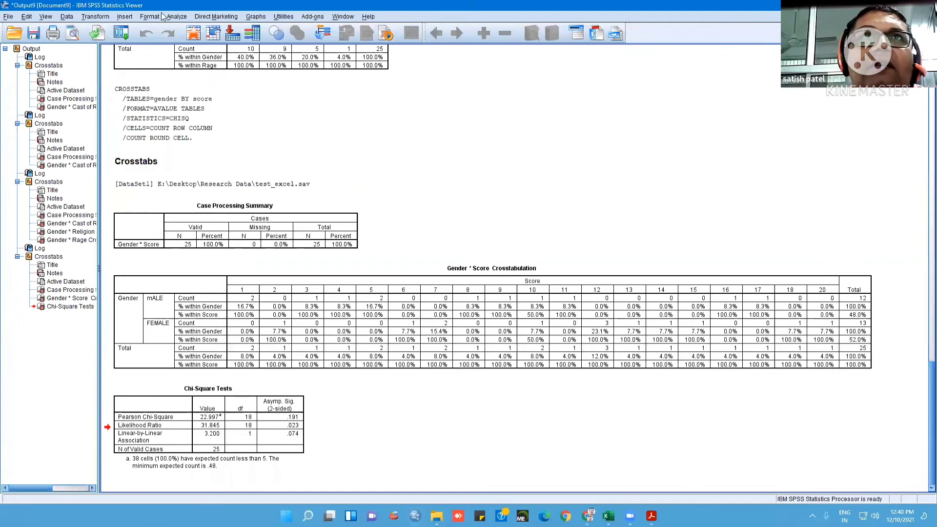
# Start a custom table with Gender as its row variable
pyautogui.click(168, 17)
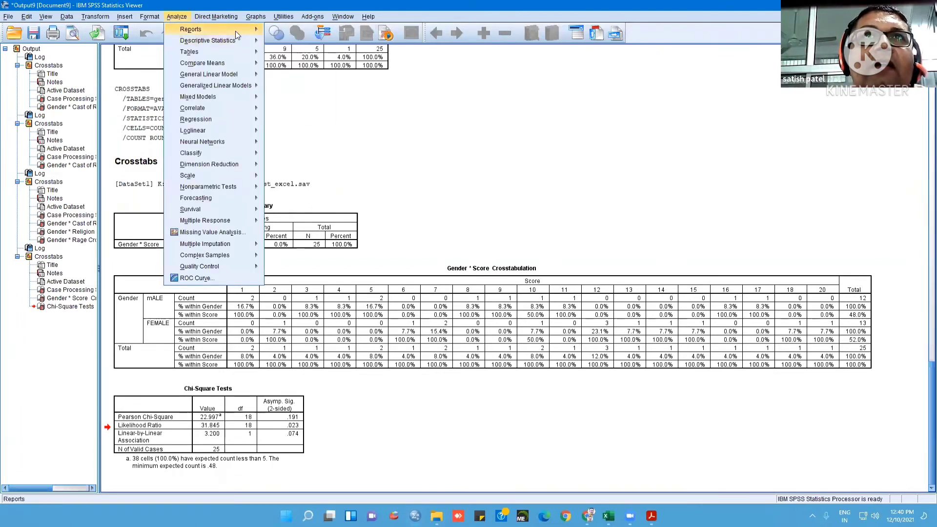
pyautogui.moveTo(236, 41)
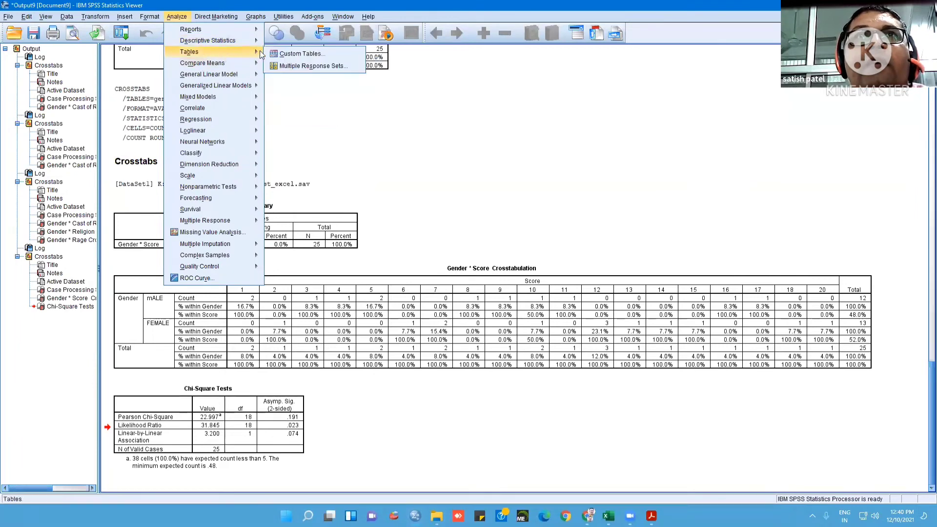
pyautogui.click(297, 52)
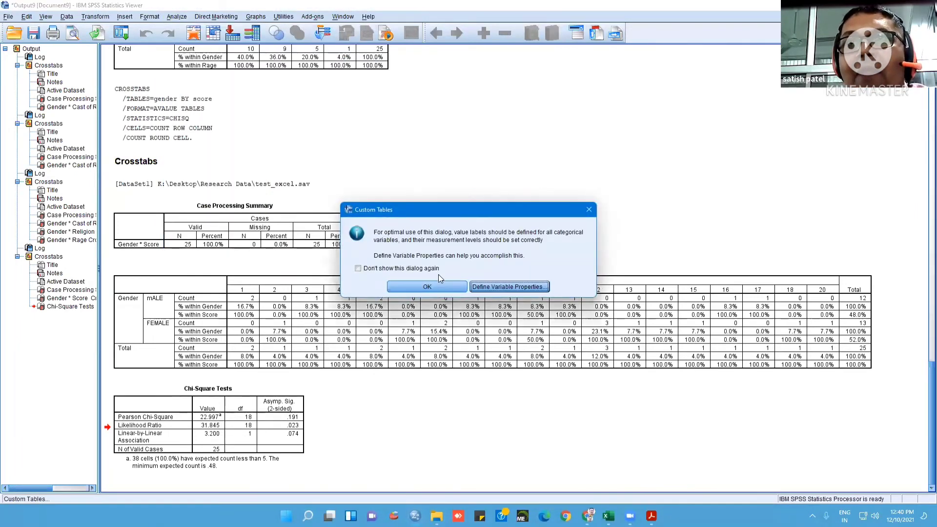
pyautogui.click(439, 287)
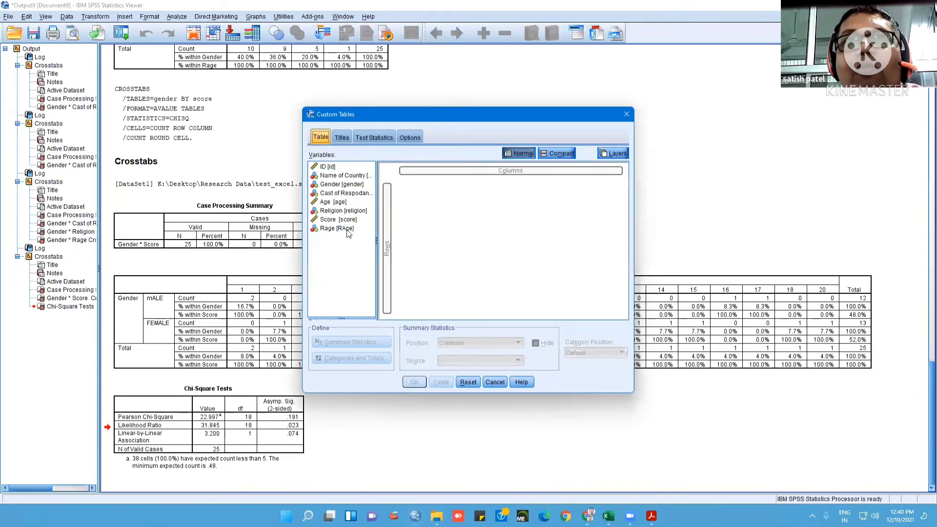
pyautogui.moveTo(341, 185); pyautogui.dragTo(389, 251)
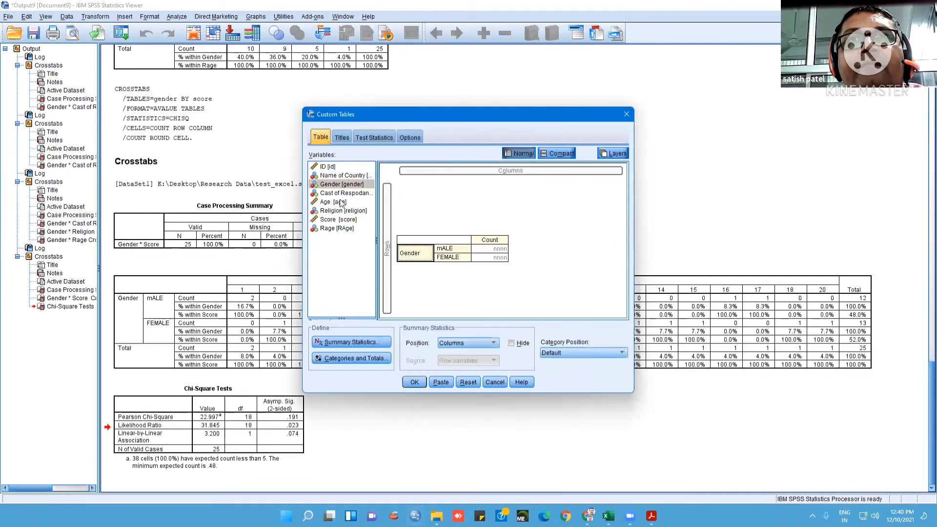
# Add Religion as the column variable of the custom table
pyautogui.click(347, 194)
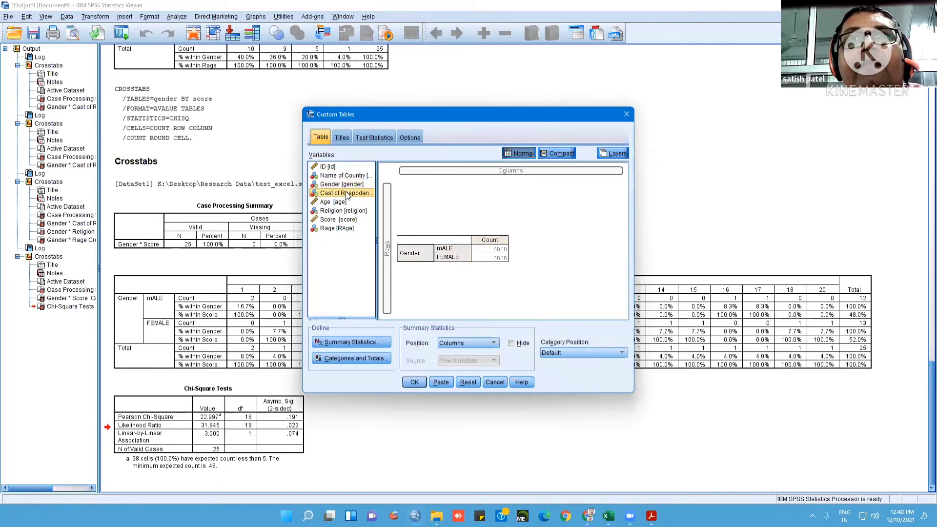
pyautogui.moveTo(341, 212); pyautogui.dragTo(496, 168)
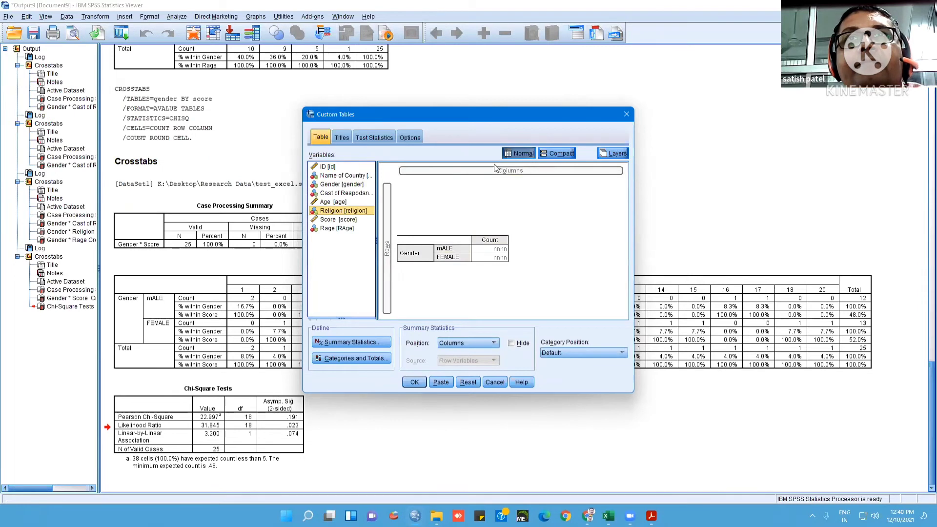
pyautogui.moveTo(358, 212); pyautogui.dragTo(535, 176)
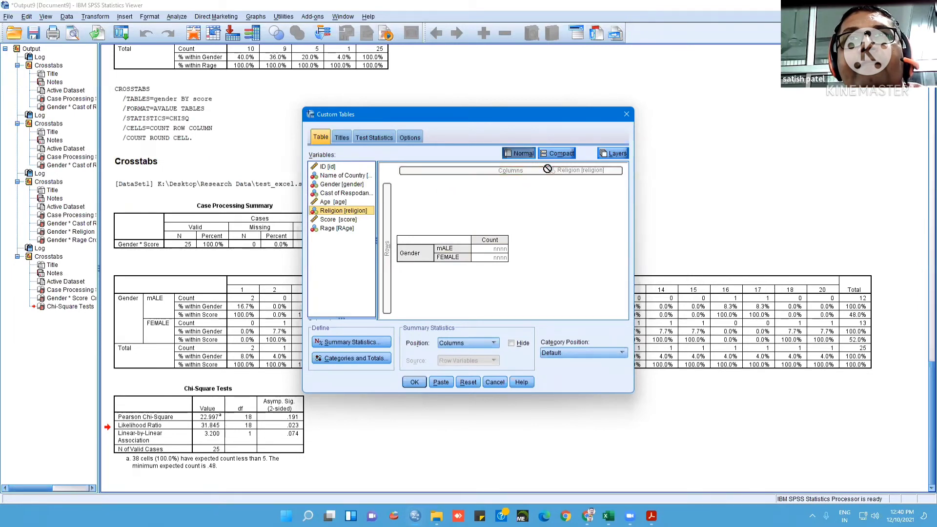
pyautogui.moveTo(351, 211); pyautogui.dragTo(417, 170)
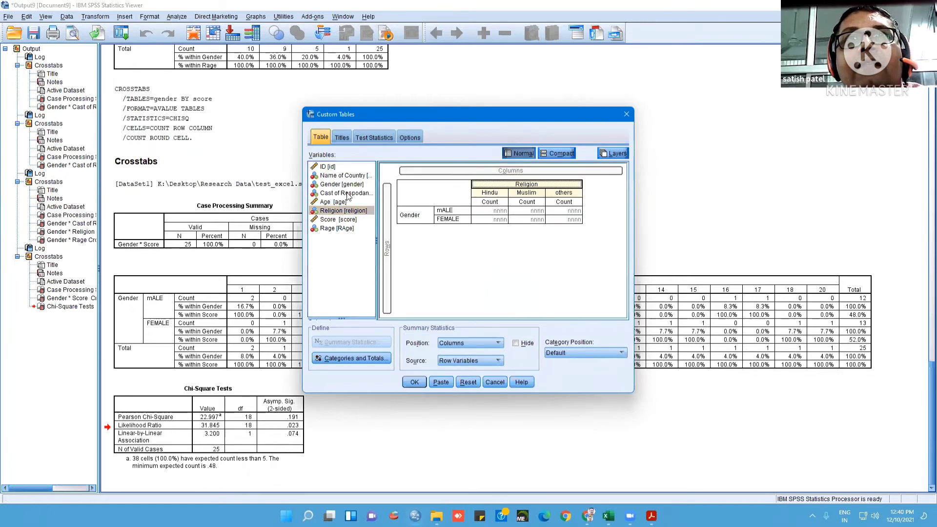
# Nest Cast of Respodance beneath Religion in the custom table's columns and generate the table
pyautogui.moveTo(347, 196); pyautogui.dragTo(520, 209)
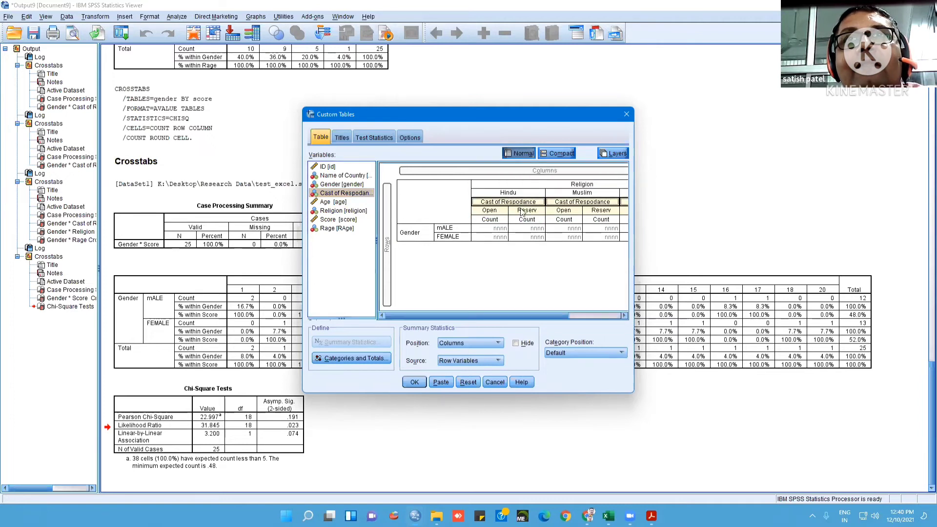
pyautogui.moveTo(526, 315); pyautogui.dragTo(490, 318)
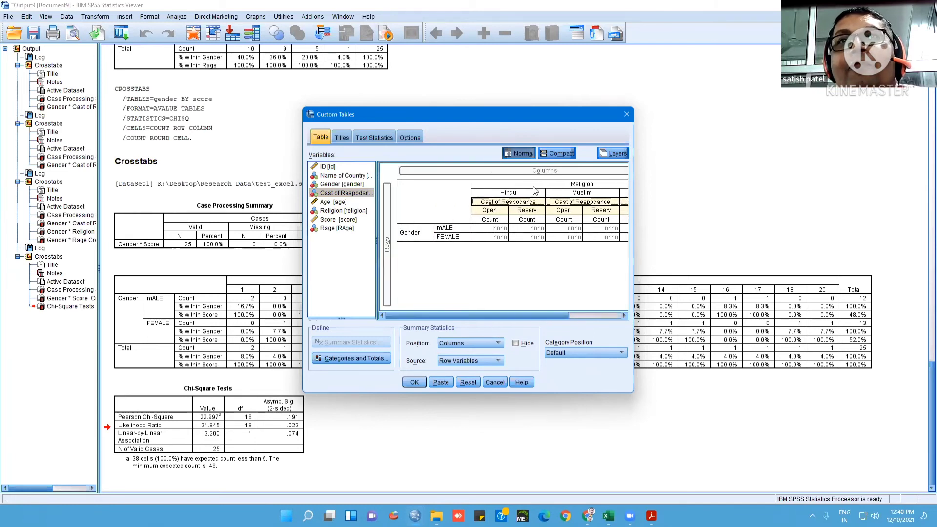
pyautogui.click(415, 382)
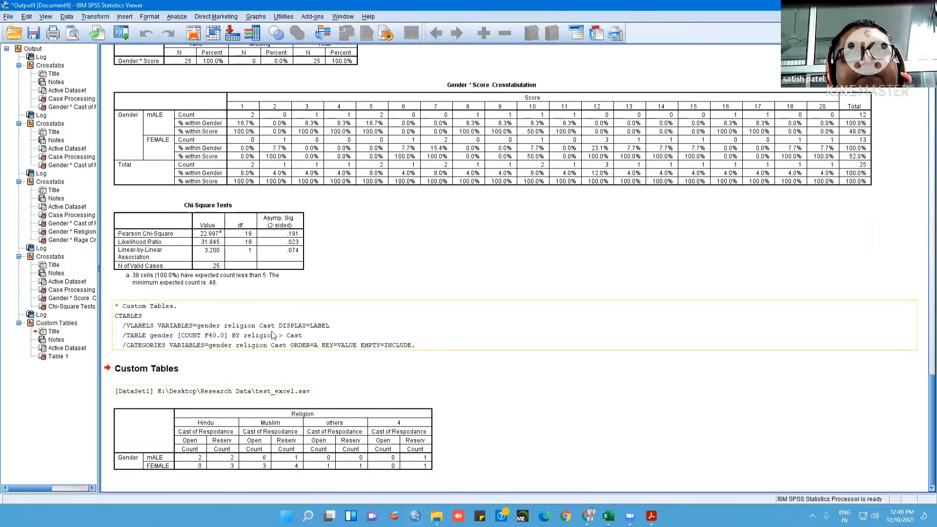
pyautogui.click(298, 342)
pyautogui.scroll(5, 463, 292)
pyautogui.scroll(10, 462, 292)
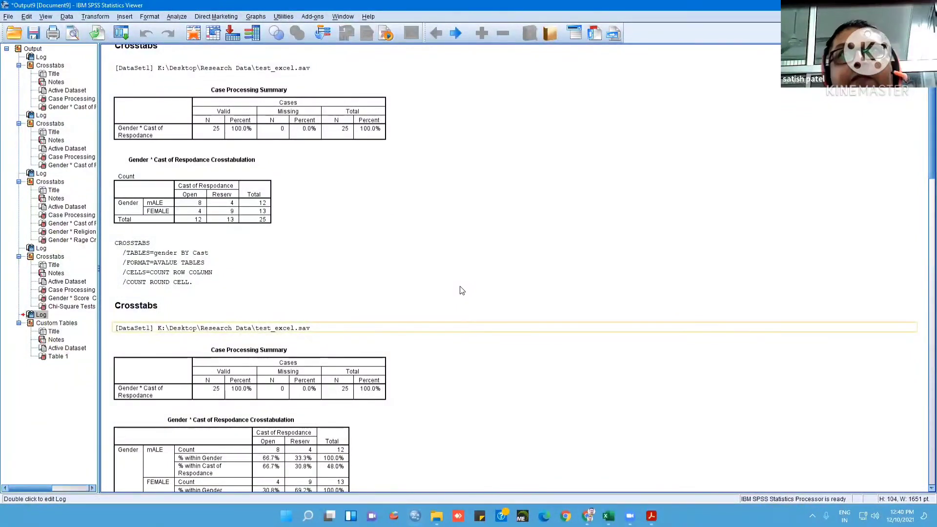
pyautogui.click(183, 17)
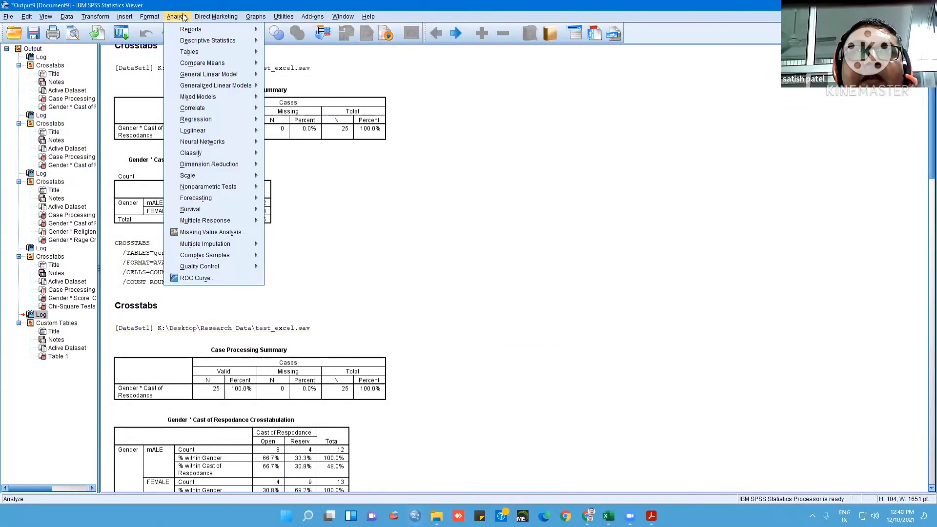
pyautogui.click(438, 67)
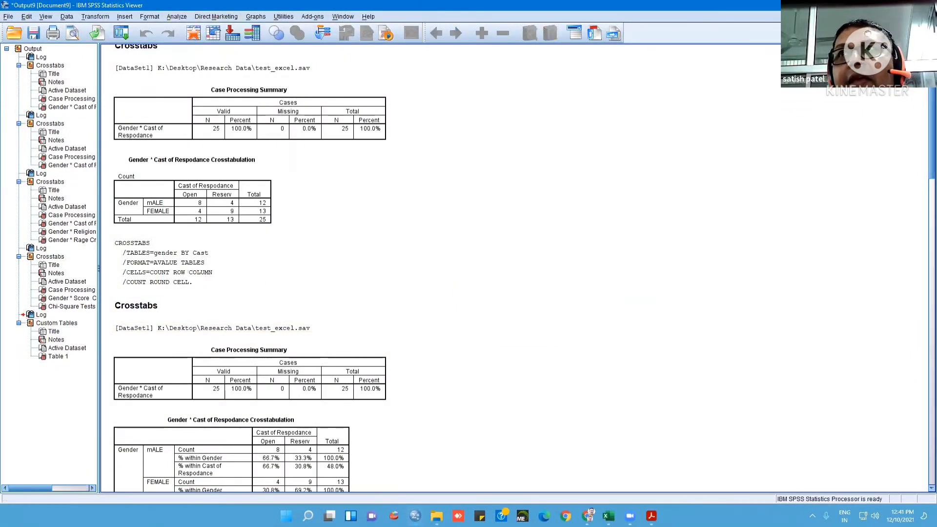
# Minimise the SPSS windows and close the open Test_excel workbook without saving its changes
pyautogui.click(880, 5)
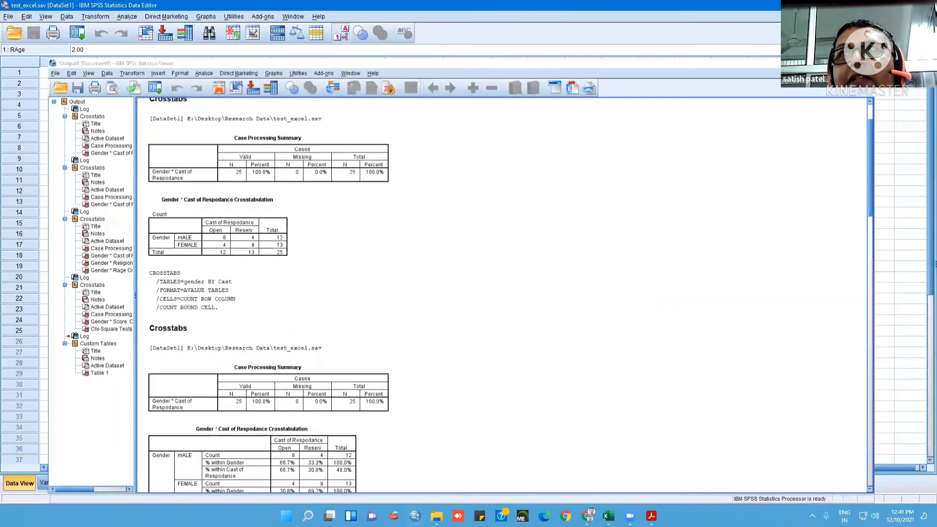
pyautogui.click(879, 6)
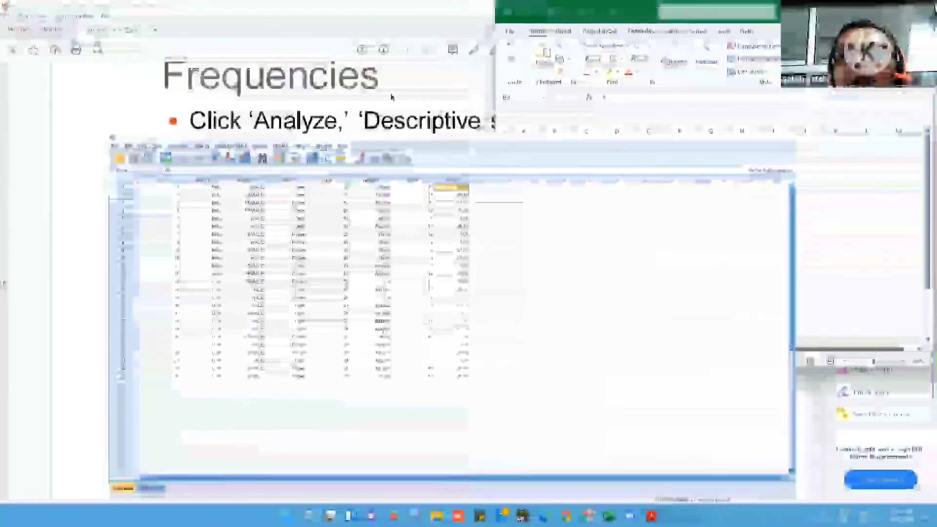
pyautogui.click(453, 40)
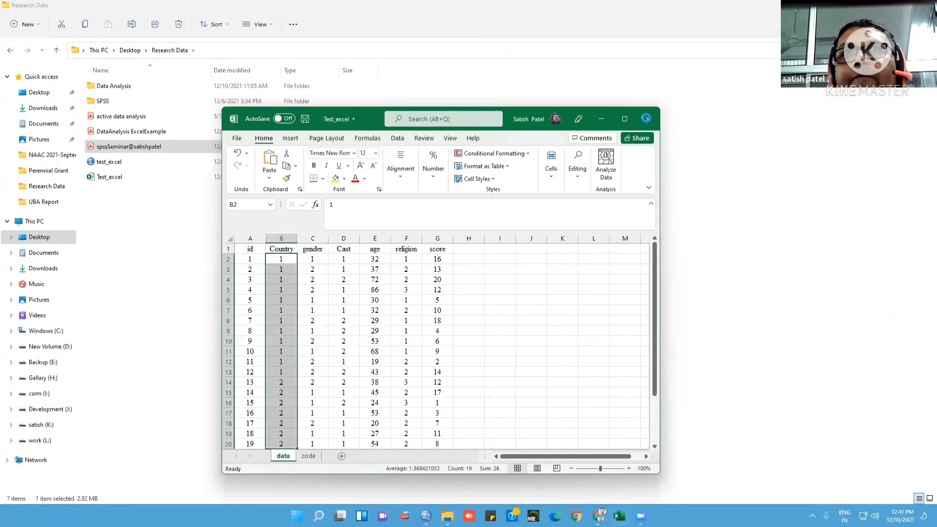
pyautogui.click(648, 118)
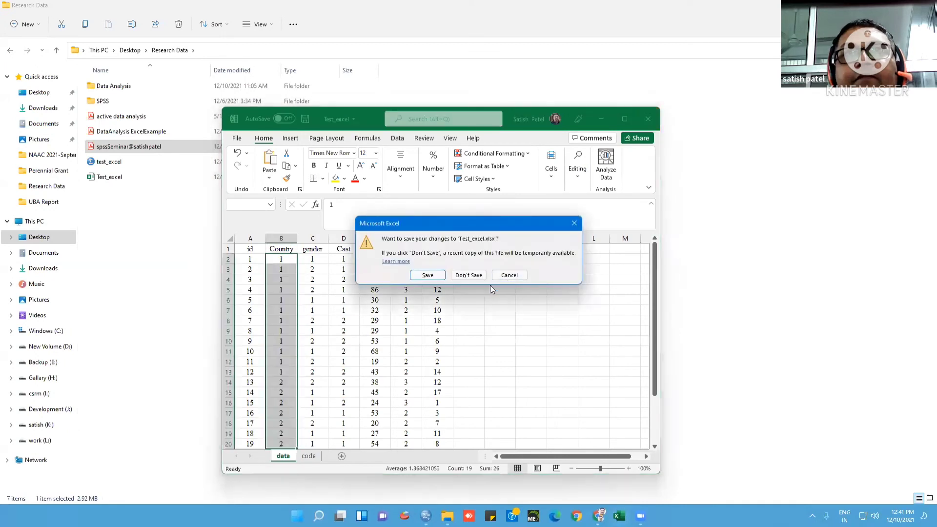
pyautogui.click(459, 276)
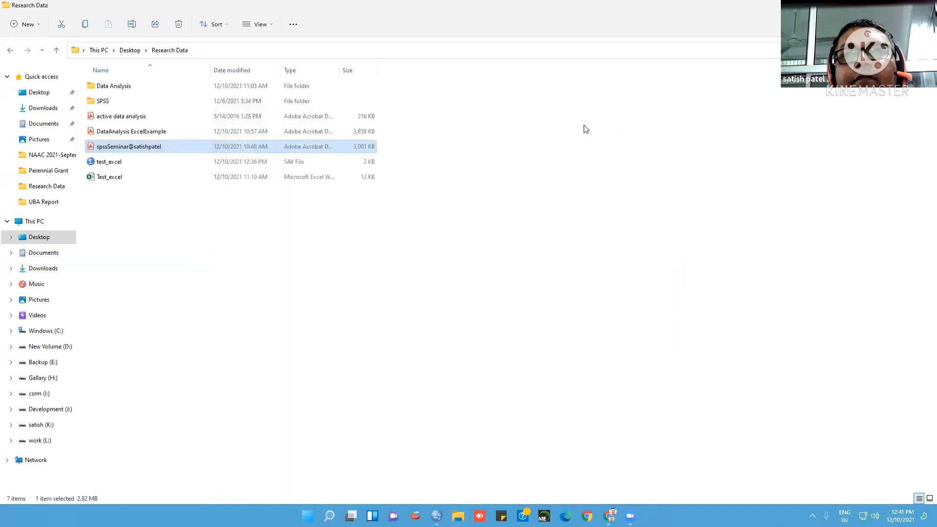
# View the DataAnalysis ExcelExample and active data analysis PDFs, and return to the Research Data folder
pyautogui.click(309, 307)
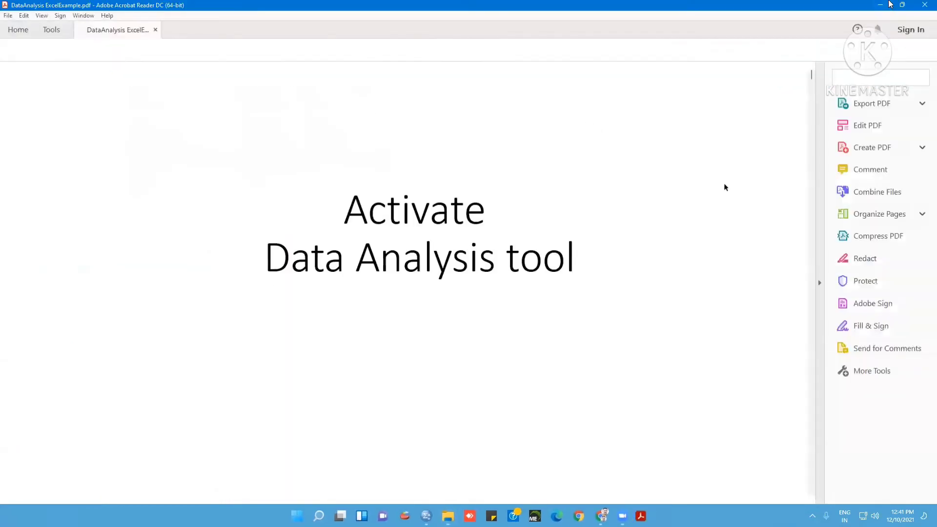
pyautogui.click(880, 7)
pyautogui.click(141, 133)
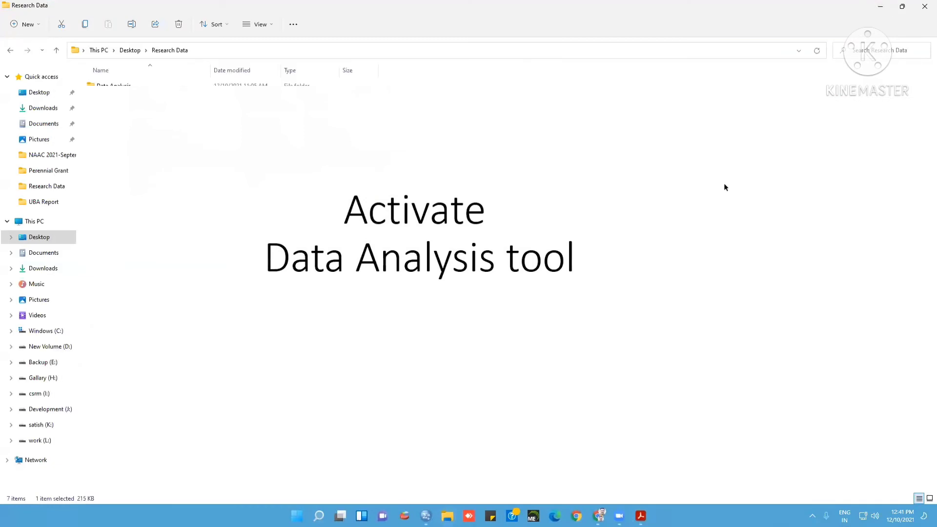
pyautogui.press('Return')
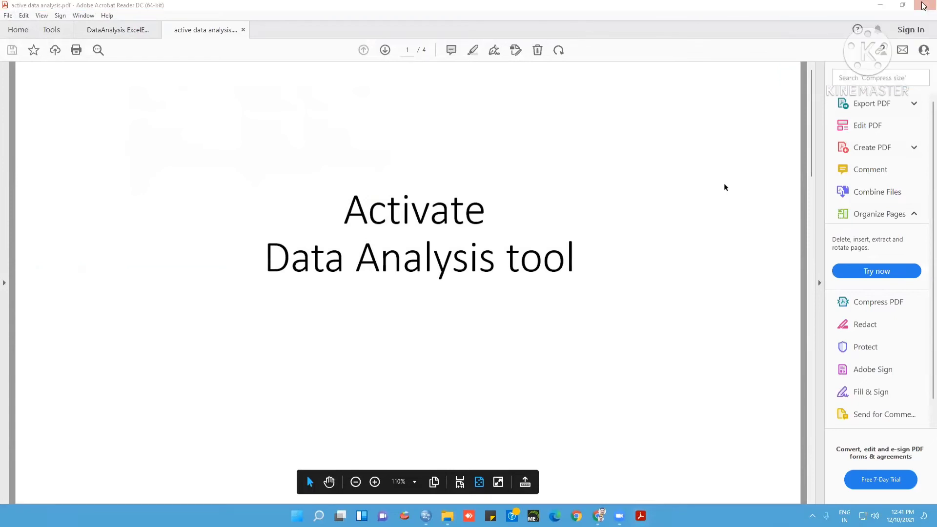
pyautogui.hotkey('ctrl', 'w')
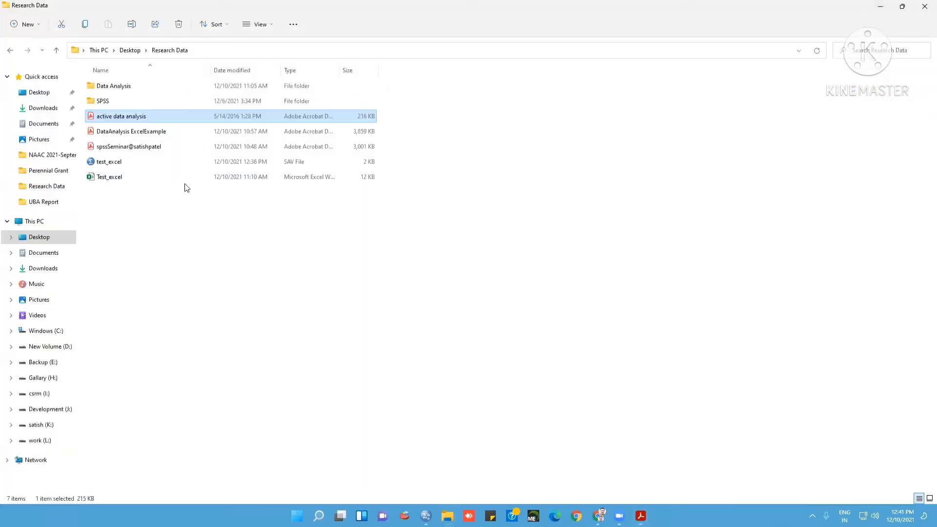
# Open the Test_excel workbook from the Research Data folder in a maximised Excel window and show its data tools
pyautogui.click(140, 179)
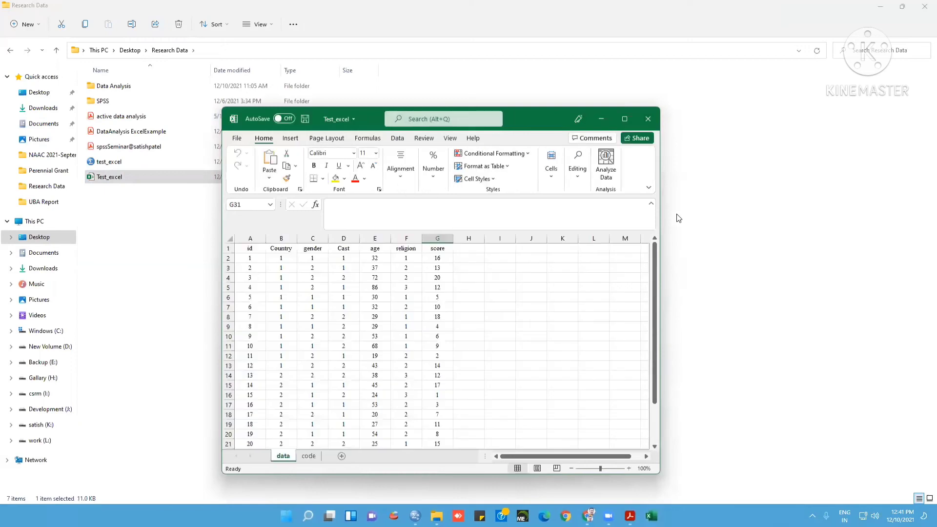
pyautogui.click(626, 119)
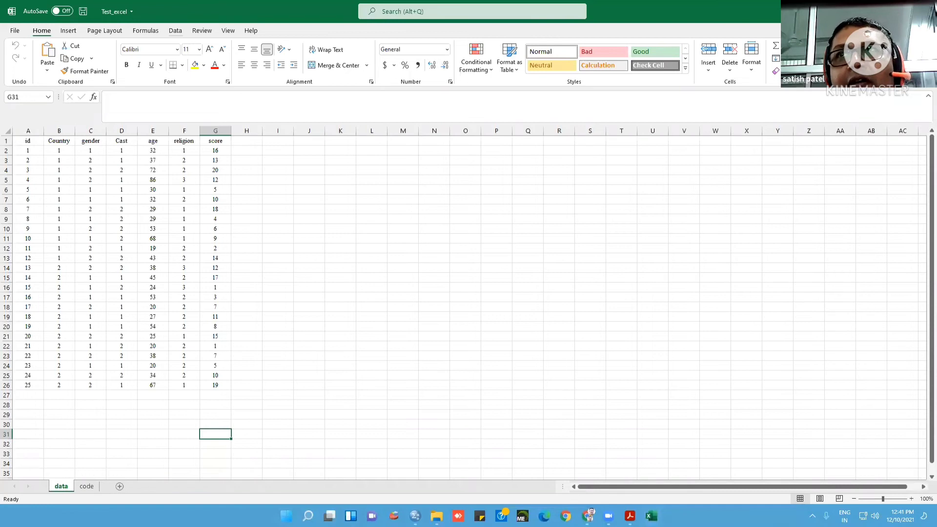
pyautogui.click(175, 31)
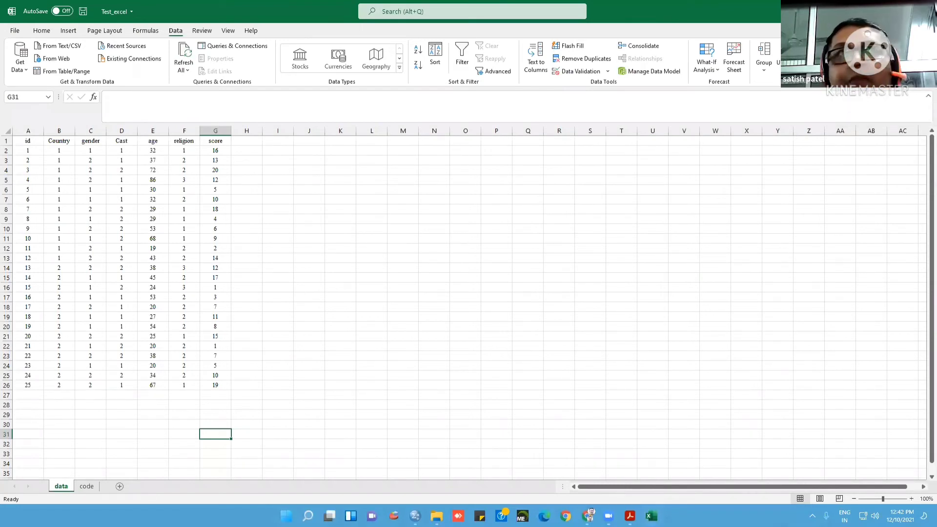
# Check Excel's add-in options for the Analysis ToolPak and open the list of Data Analysis tools
pyautogui.click(15, 32)
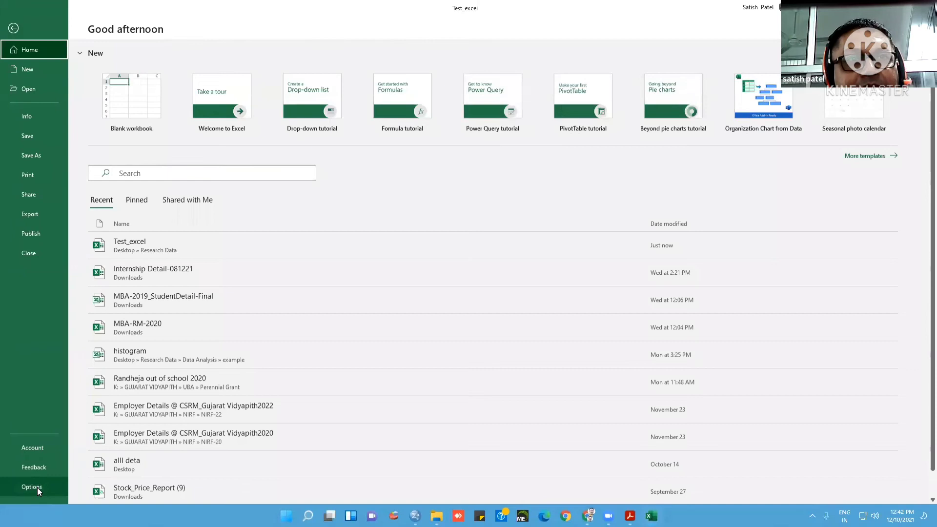
pyautogui.click(32, 487)
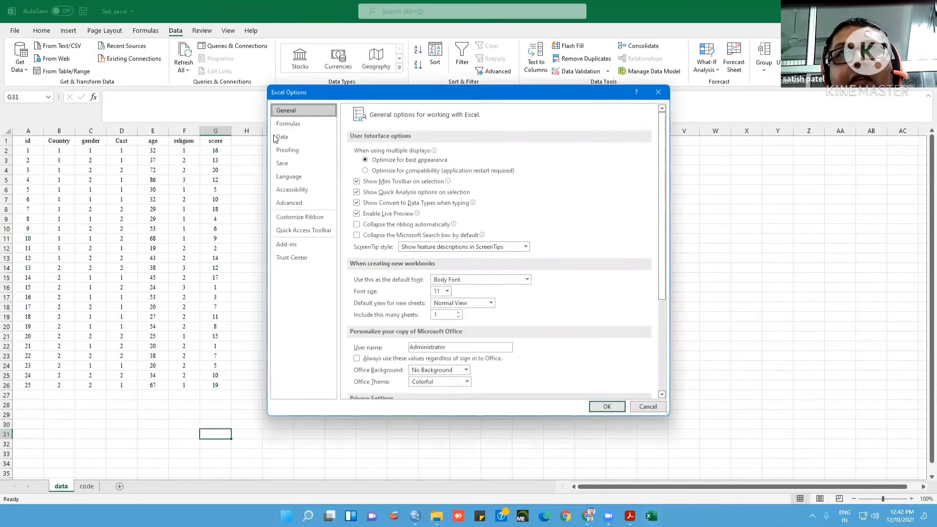
pyautogui.click(290, 246)
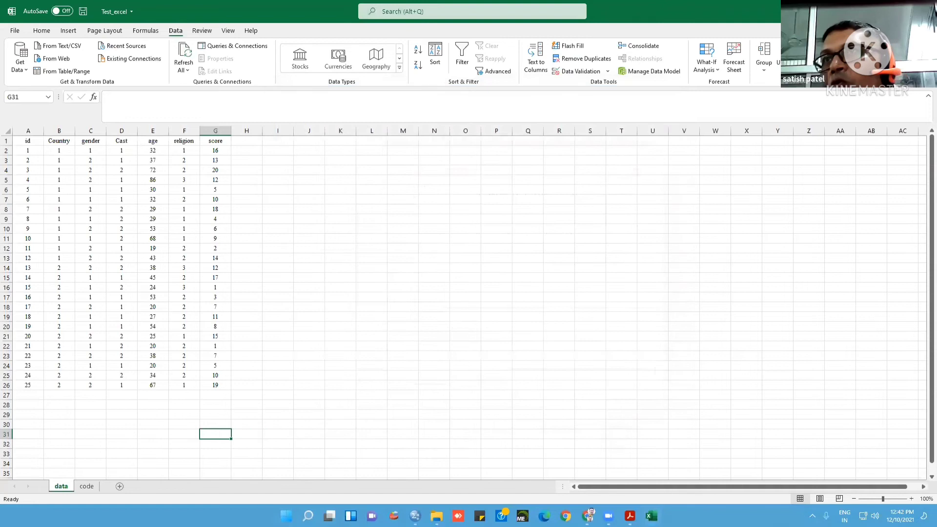
pyautogui.click(884, 45)
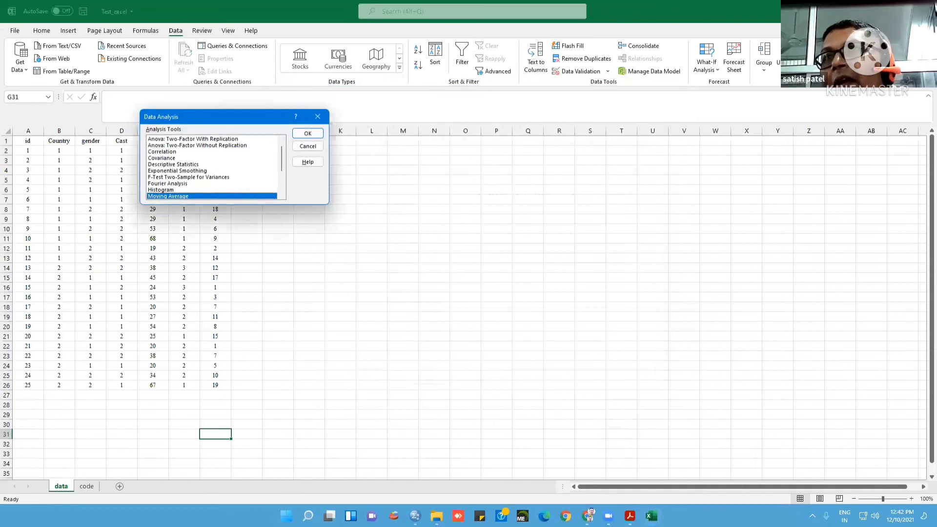
# Review the tools in the Data Analysis list, from the Anova, correlation and descriptive statistics options to the t-Test and z-Test options
pyautogui.moveTo(256, 119); pyautogui.dragTo(501, 155)
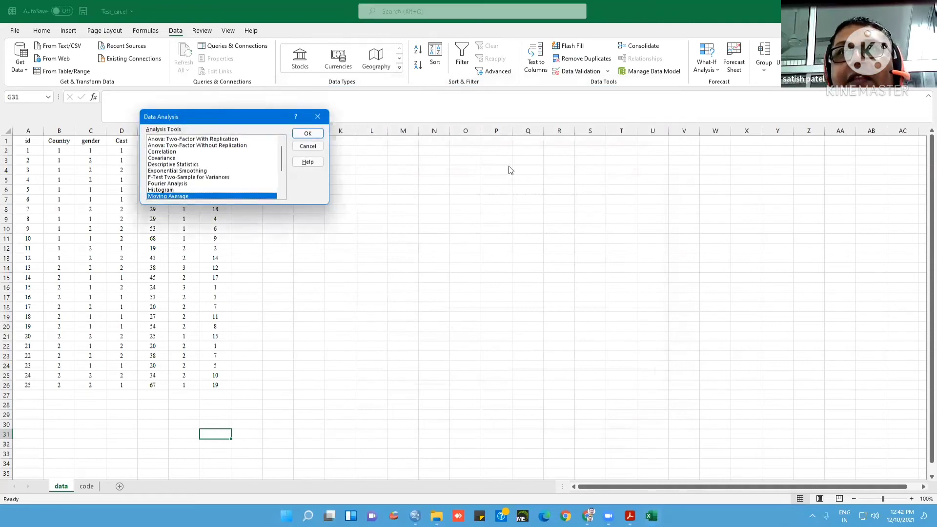
pyautogui.moveTo(527, 205); pyautogui.dragTo(531, 185)
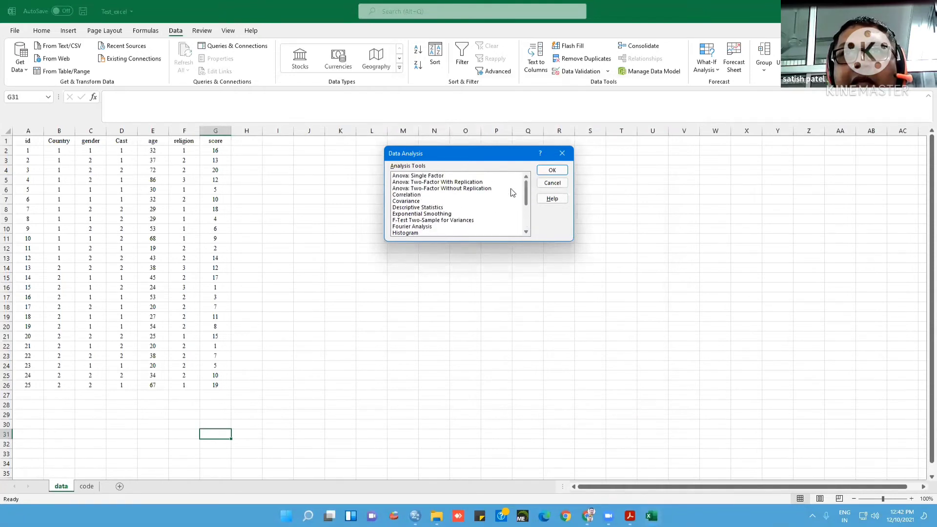
pyautogui.click(435, 176)
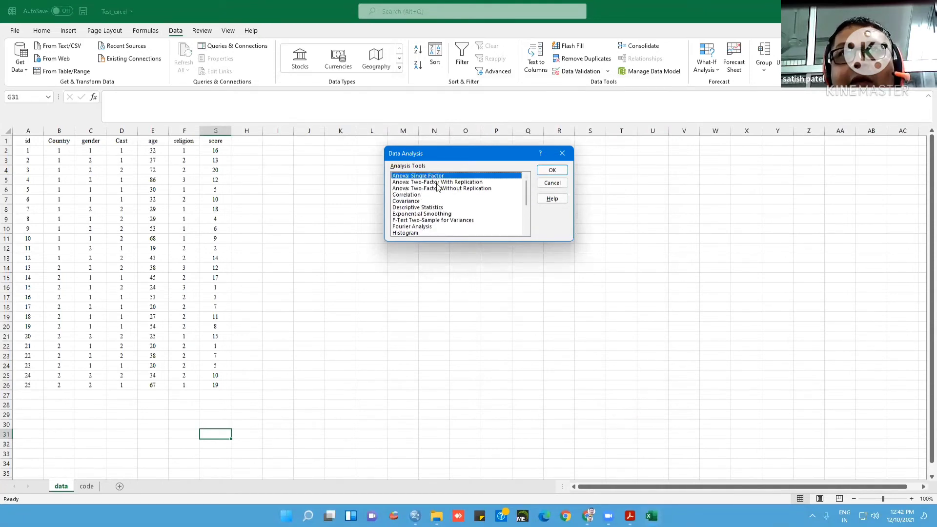
pyautogui.click(429, 195)
pyautogui.click(428, 202)
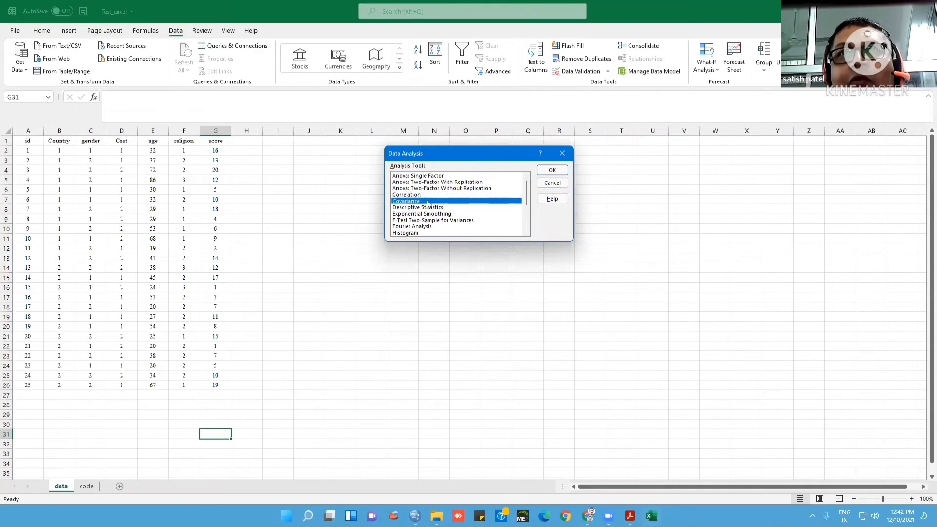
pyautogui.click(430, 208)
pyautogui.scroll(-1, 438, 221)
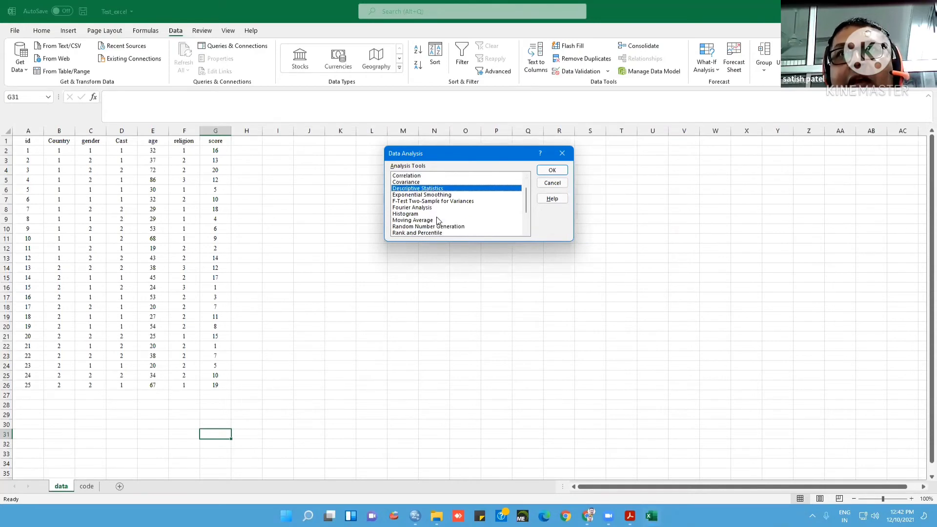
pyautogui.click(443, 195)
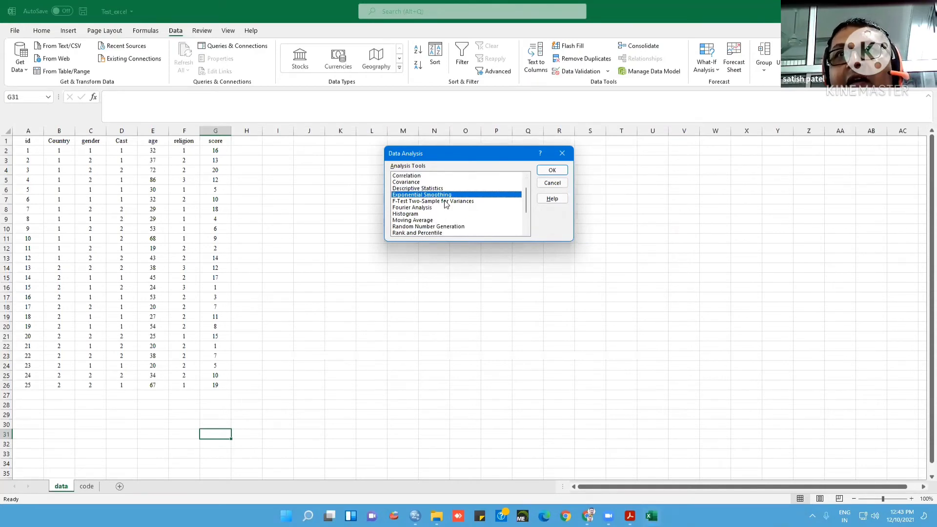
pyautogui.click(445, 201)
pyautogui.click(441, 208)
pyautogui.click(441, 213)
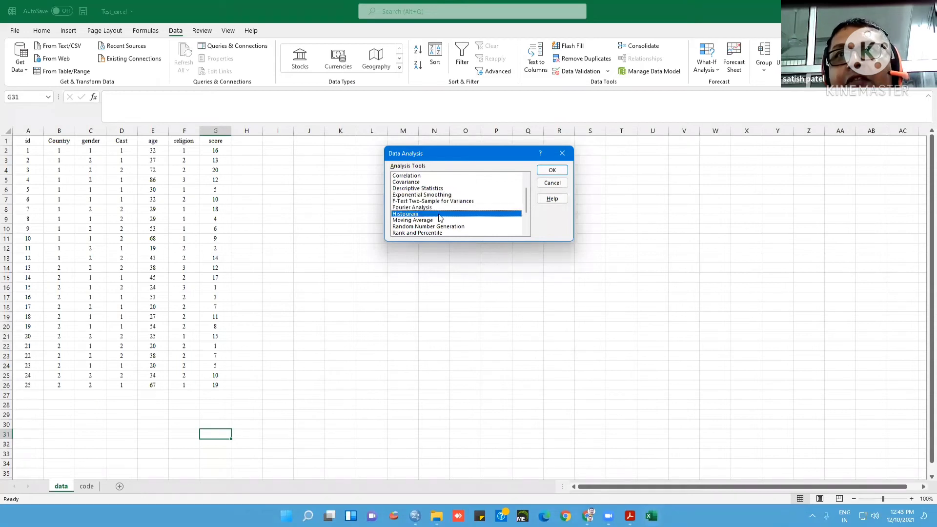
pyautogui.click(442, 220)
pyautogui.click(440, 227)
pyautogui.scroll(-1, 440, 228)
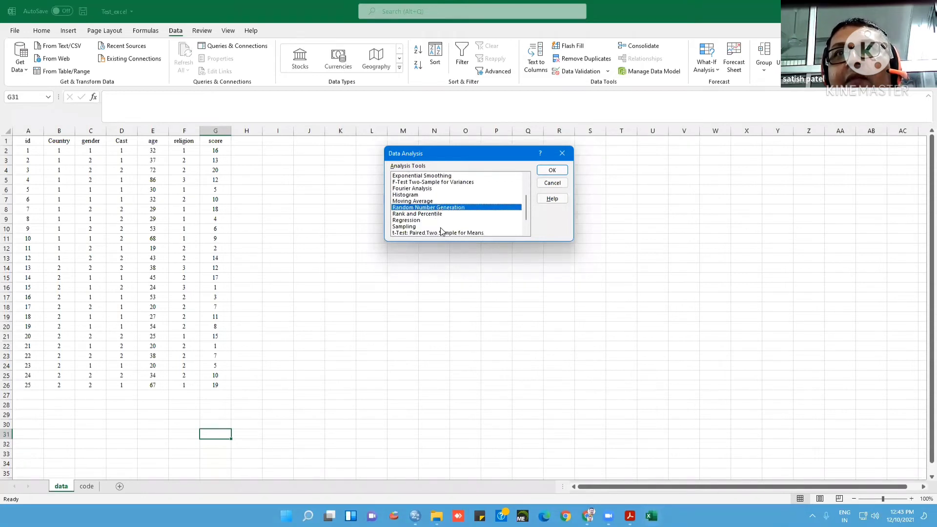
pyautogui.click(441, 215)
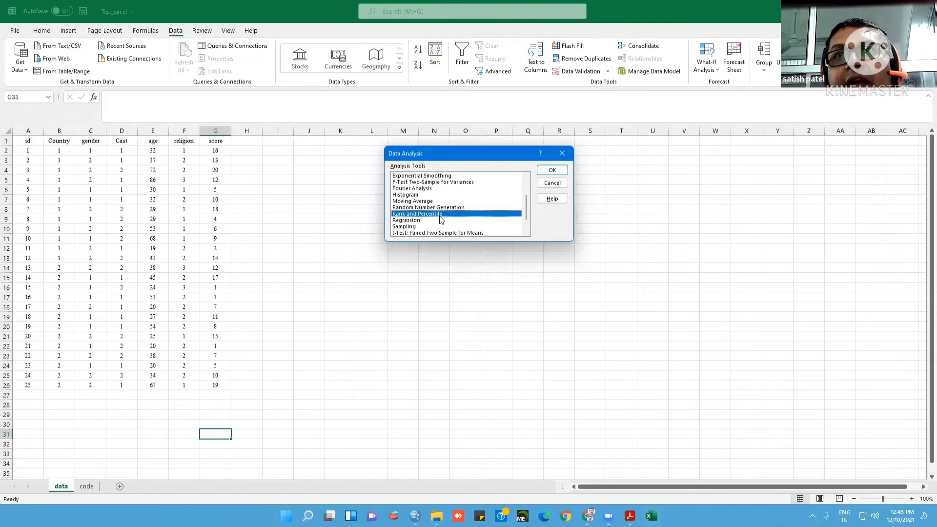
pyautogui.click(439, 221)
pyautogui.click(439, 227)
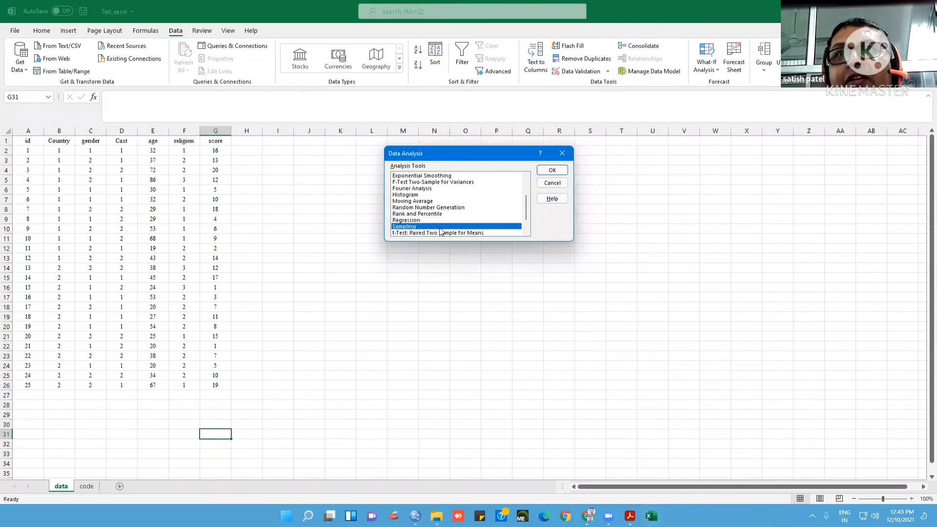
pyautogui.scroll(-1, 441, 231)
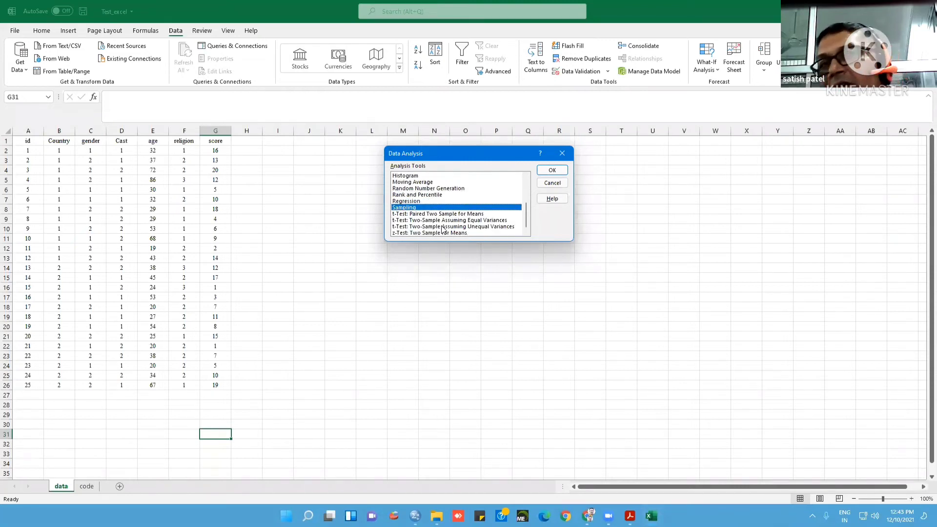
pyautogui.scroll(3, 465, 208)
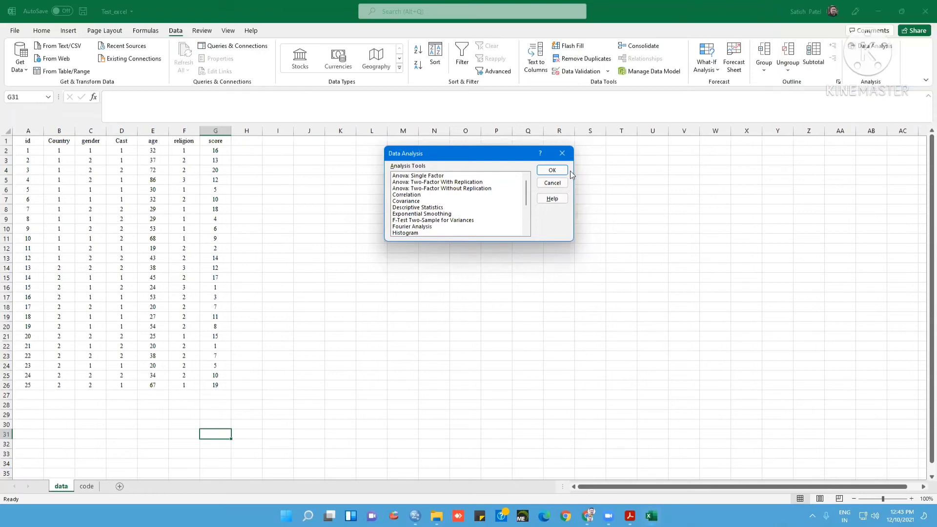
# Dismiss the analysis tools, close the Test_excel workbook and open the DataAnalysis ExcelExample PDF from the Research Data folder
pyautogui.click(562, 154)
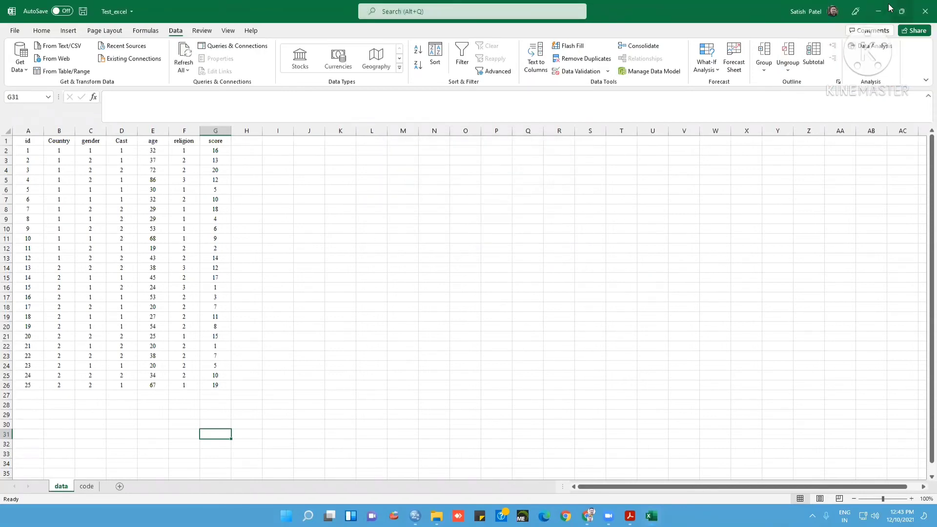
pyautogui.click(925, 11)
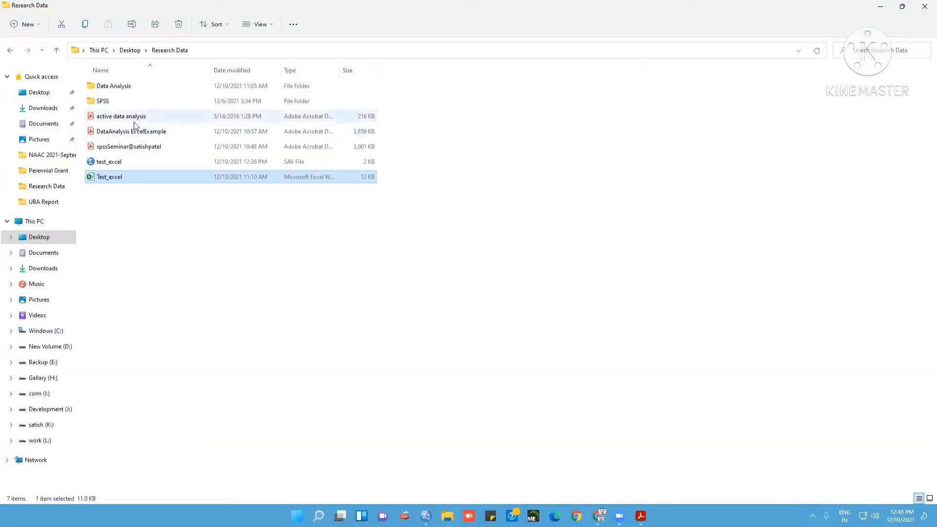
pyautogui.doubleClick(134, 132)
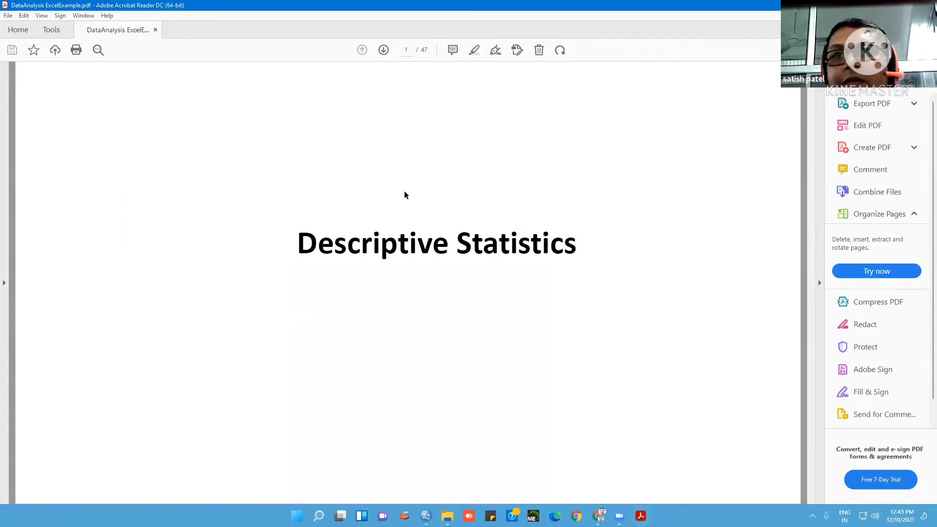
# Read the PDF's Descriptive Statistics example, comparing the sample scores on page 2 with the dialog settings on page 3
pyautogui.scroll(-1, 404, 192)
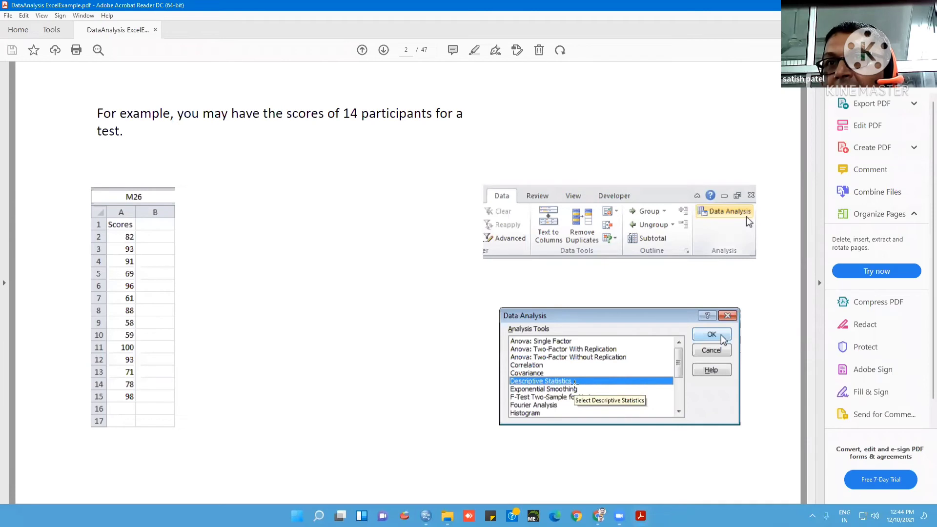
pyautogui.scroll(-1, 574, 385)
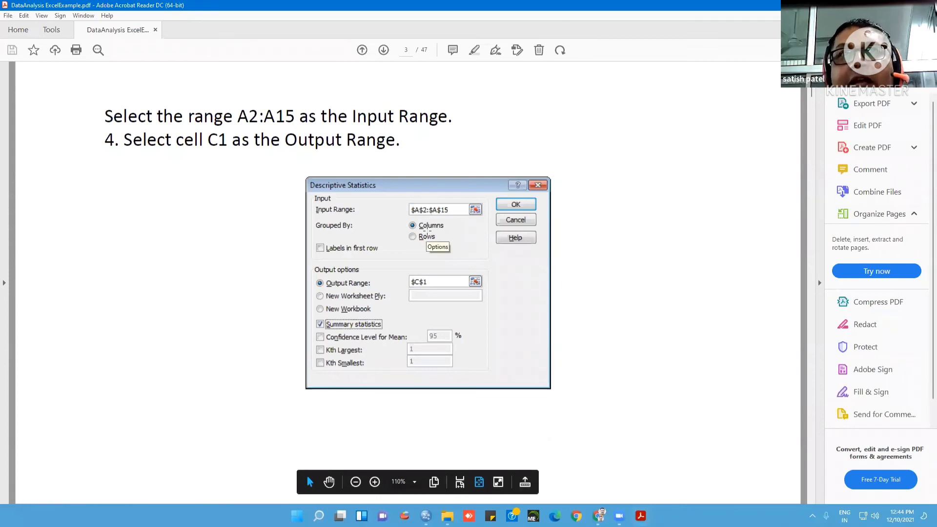
pyautogui.scroll(1, 427, 230)
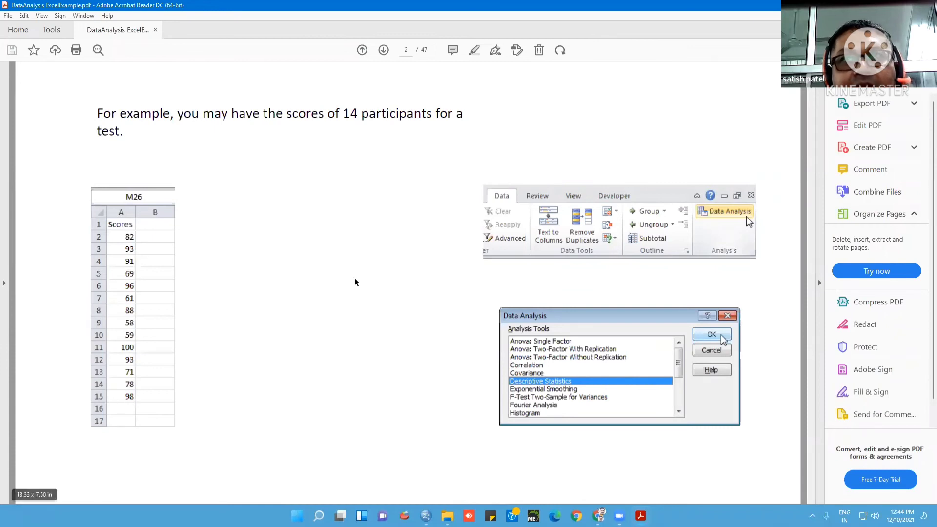
pyautogui.scroll(-1, 355, 282)
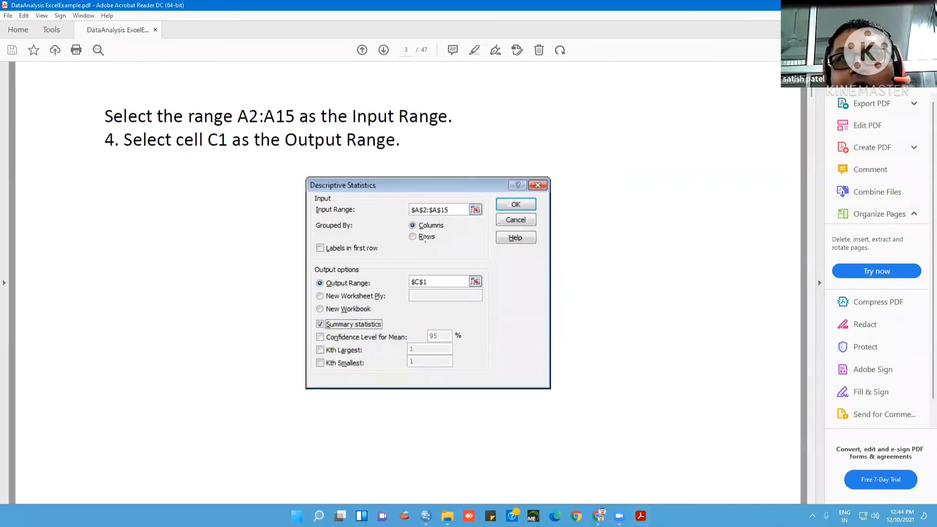
pyautogui.scroll(1, 250, 250)
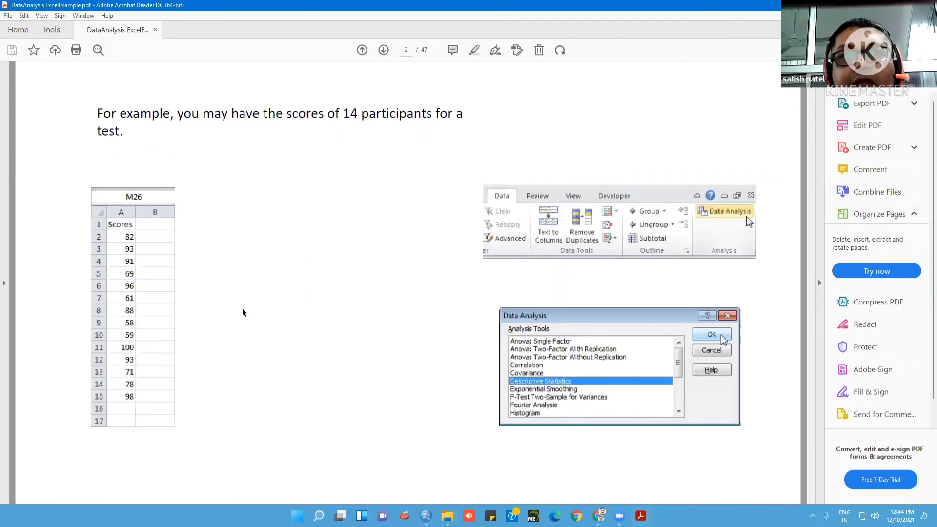
pyautogui.scroll(-1, 244, 312)
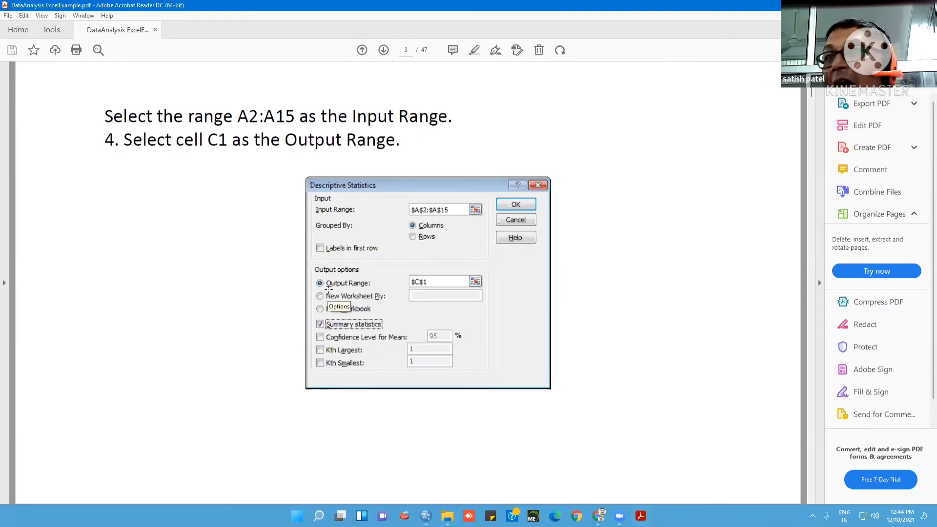
pyautogui.scroll(1, 228, 293)
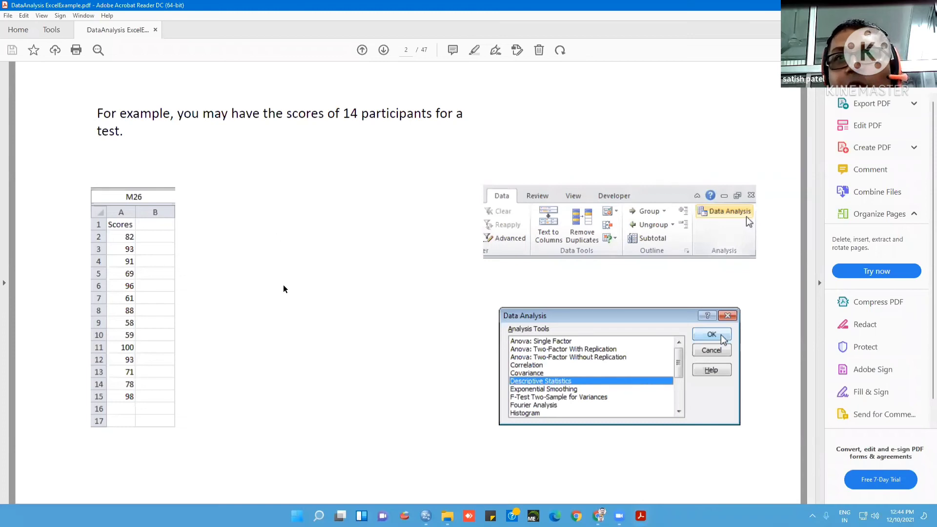
pyautogui.scroll(-1, 379, 289)
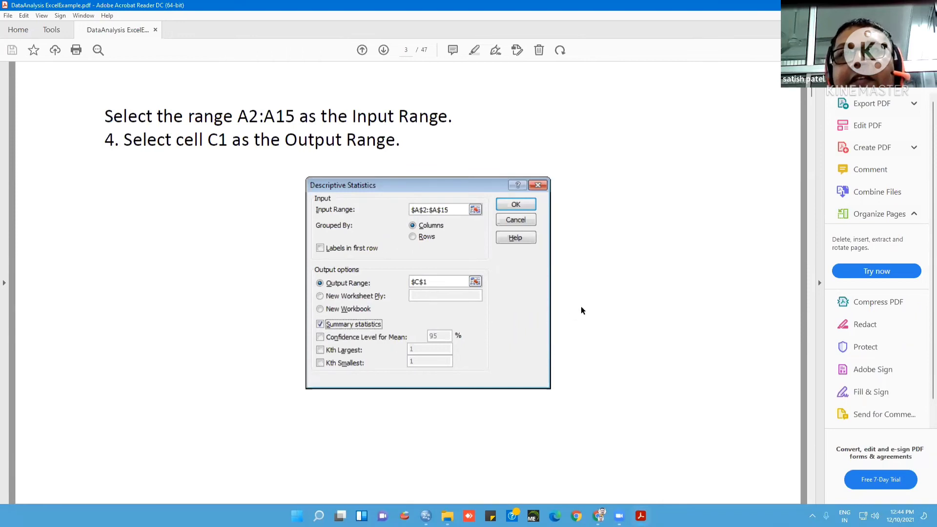
pyautogui.scroll(-2, 581, 306)
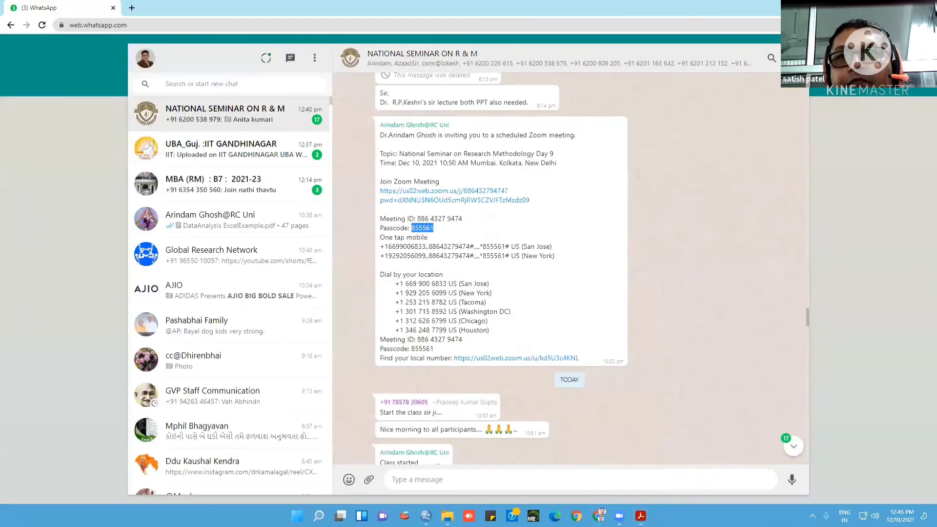
# Open the descriptive-statistics workbook from the example folder inside Research Data's Data Analysis folder and enable editing
pyautogui.click(448, 515)
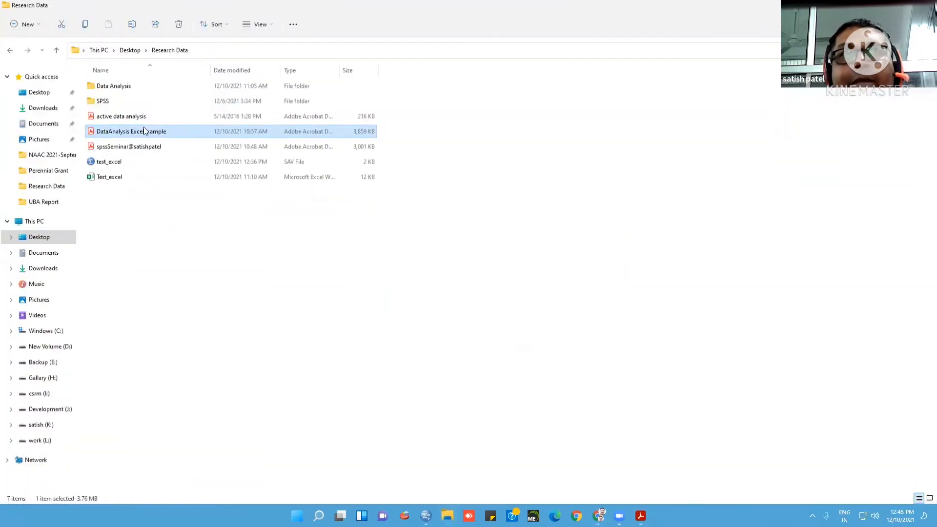
pyautogui.click(129, 87)
pyautogui.doubleClick(128, 87)
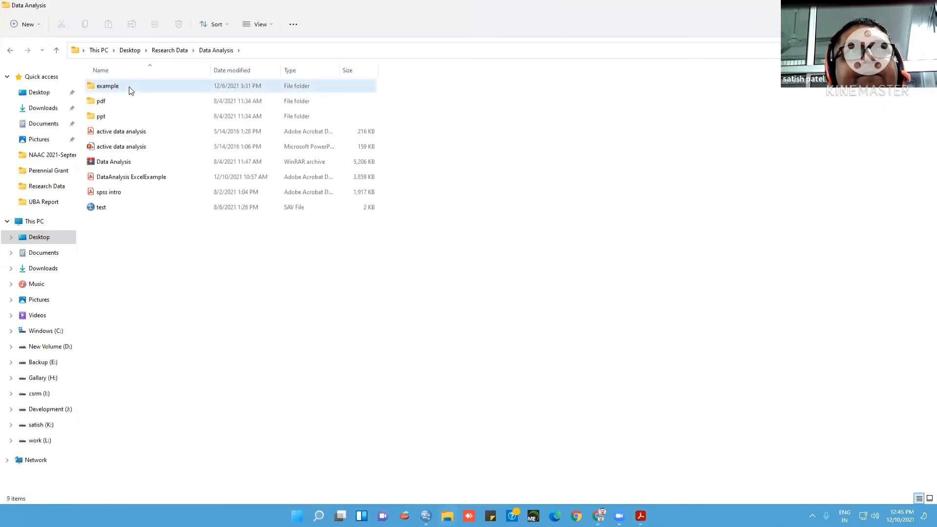
pyautogui.doubleClick(129, 86)
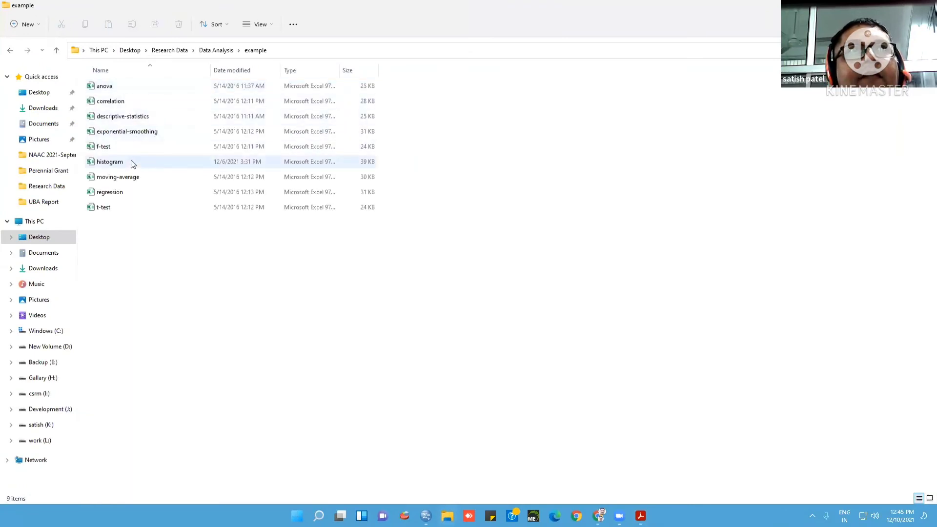
pyautogui.doubleClick(135, 116)
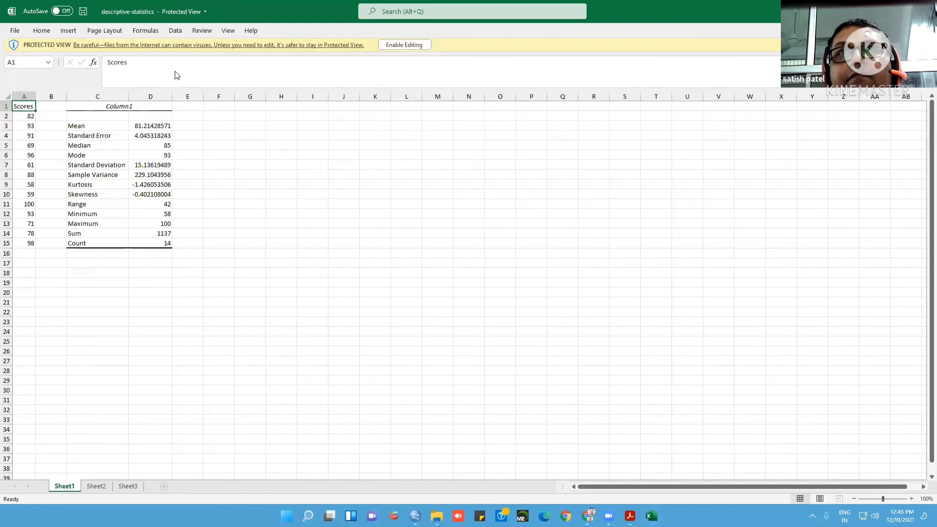
pyautogui.click(399, 43)
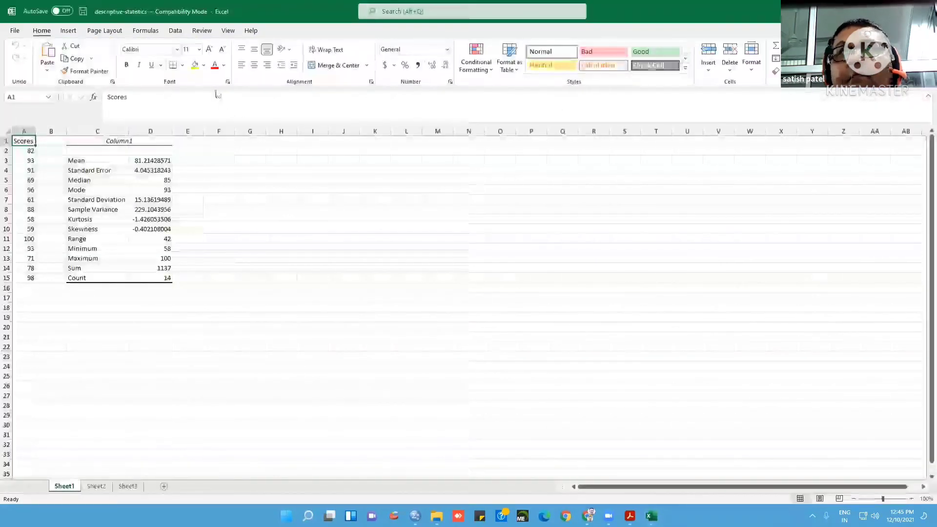
# Start a Descriptive Statistics analysis from the Data Analysis tools and set its input range to the scores in A2:A15
pyautogui.click(175, 31)
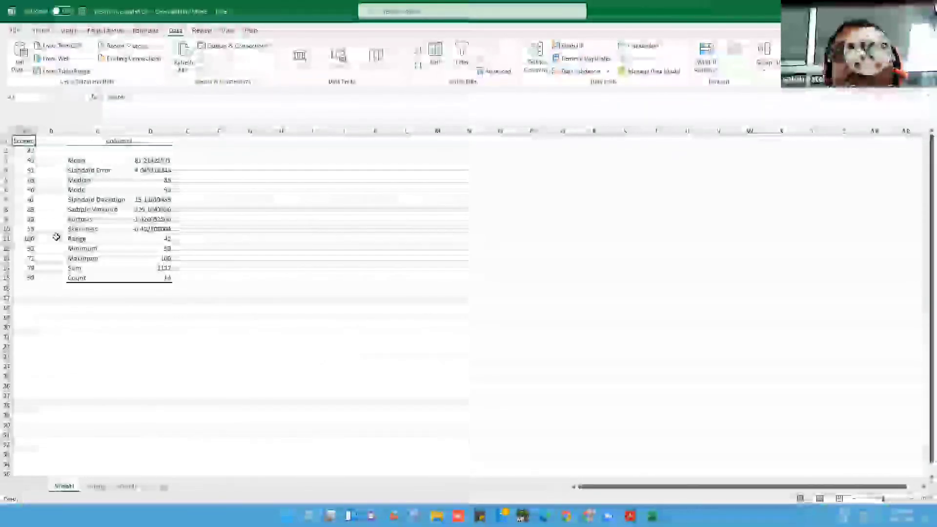
pyautogui.click(563, 296)
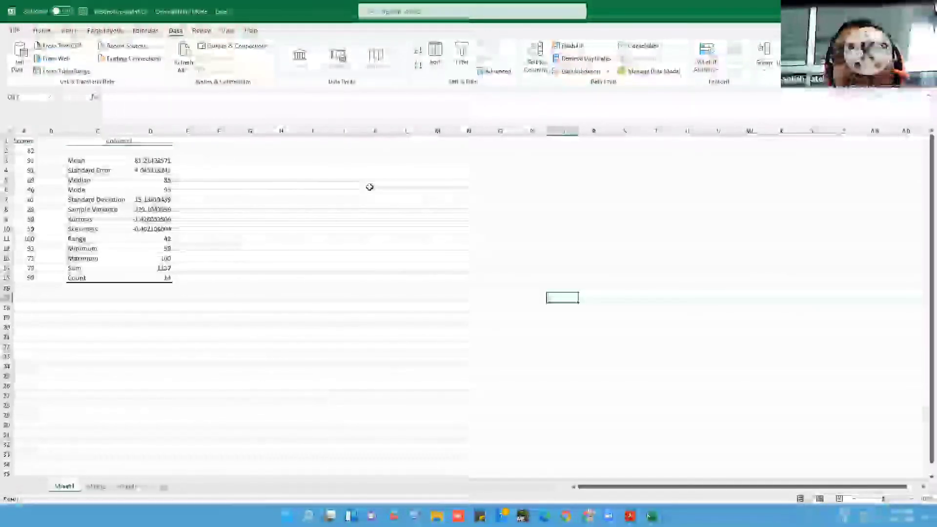
pyautogui.click(374, 160)
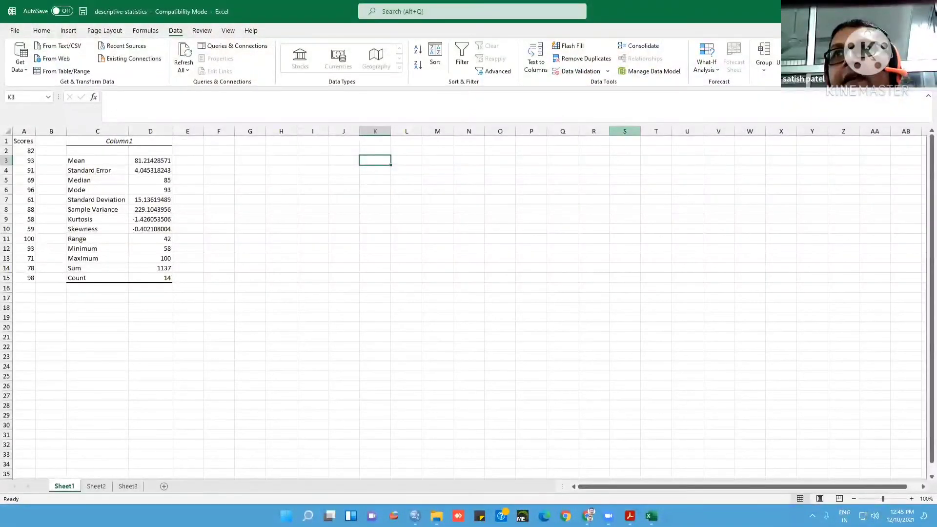
pyautogui.click(882, 46)
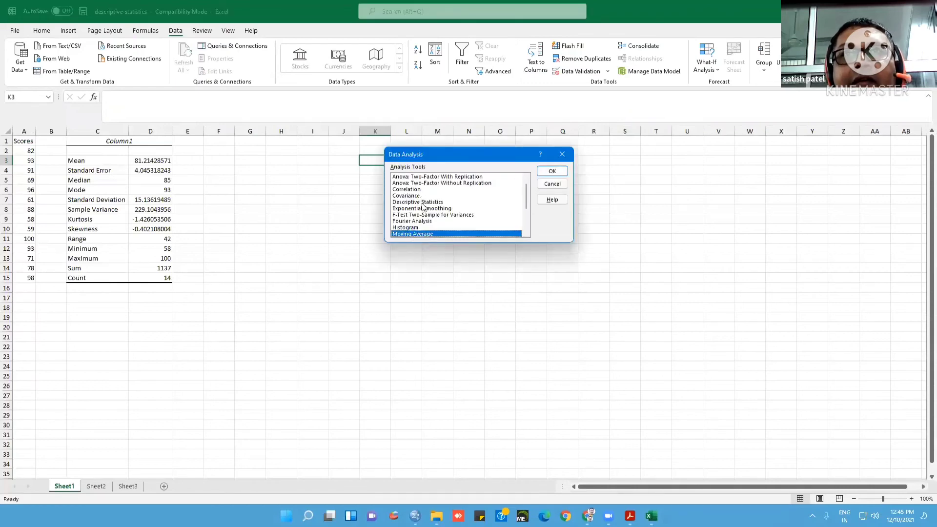
pyautogui.click(423, 203)
pyautogui.click(553, 171)
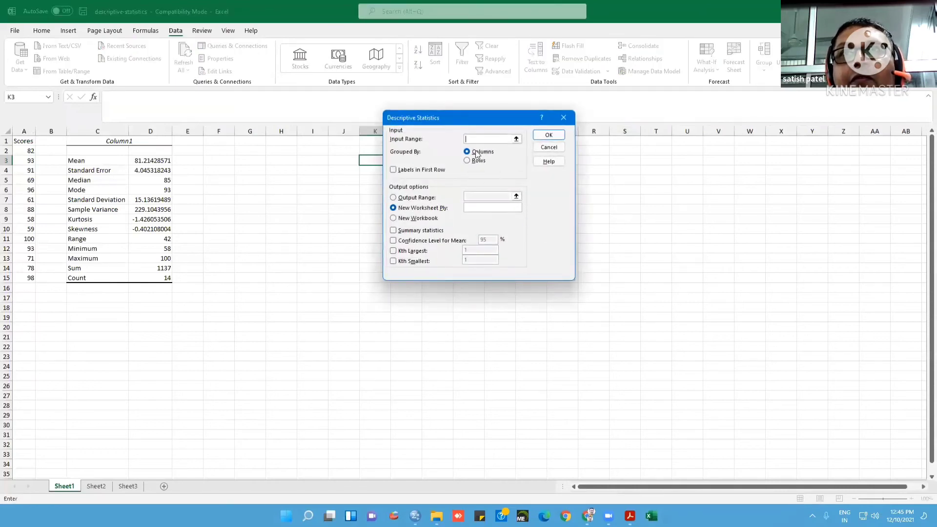
pyautogui.moveTo(479, 115); pyautogui.dragTo(512, 154)
pyautogui.moveTo(27, 150); pyautogui.dragTo(30, 278)
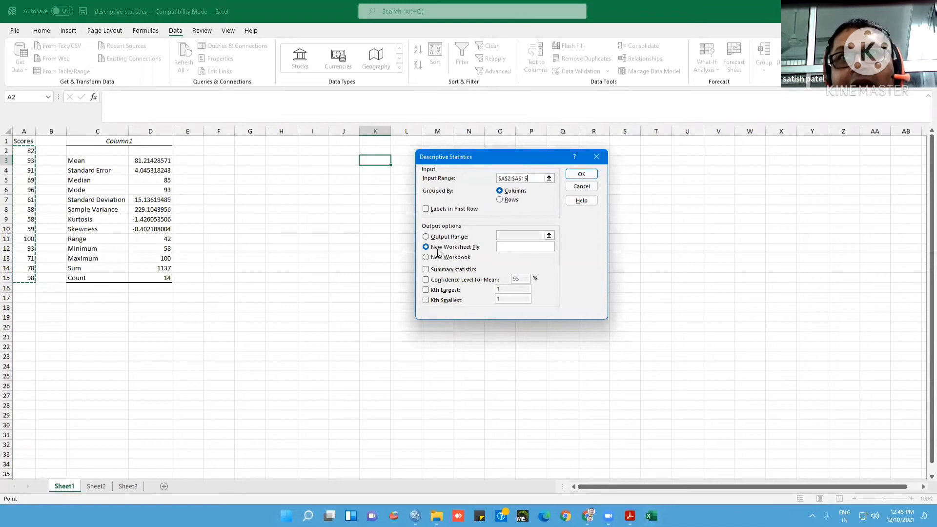
# Output the descriptive statistics with Summary statistics included at cell K3, and widen columns K and L to fit the results
pyautogui.click(426, 237)
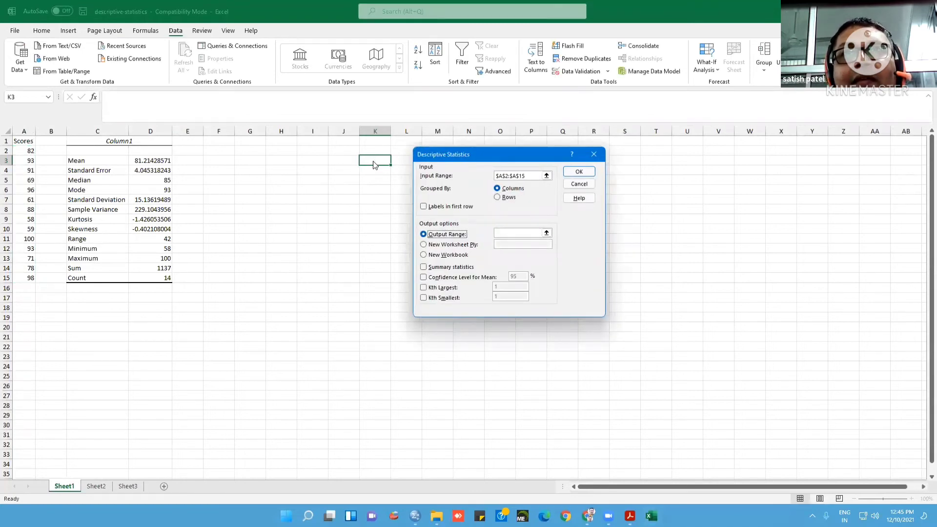
pyautogui.click(509, 230)
pyautogui.click(376, 161)
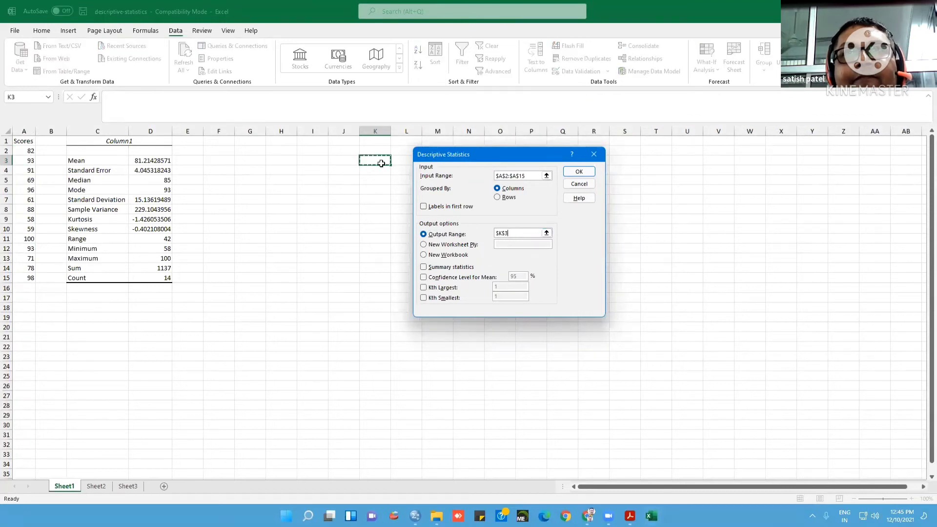
pyautogui.click(424, 268)
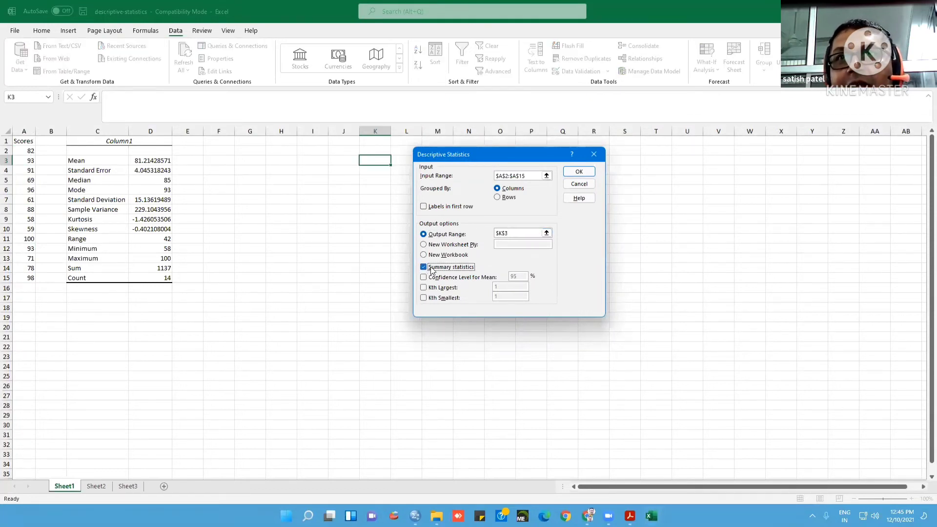
pyautogui.click(589, 175)
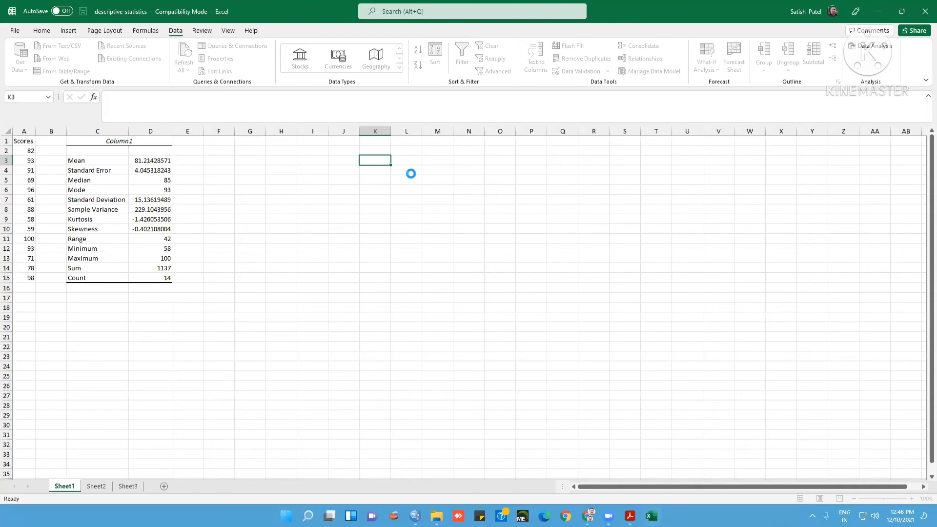
pyautogui.moveTo(424, 131); pyautogui.dragTo(534, 146)
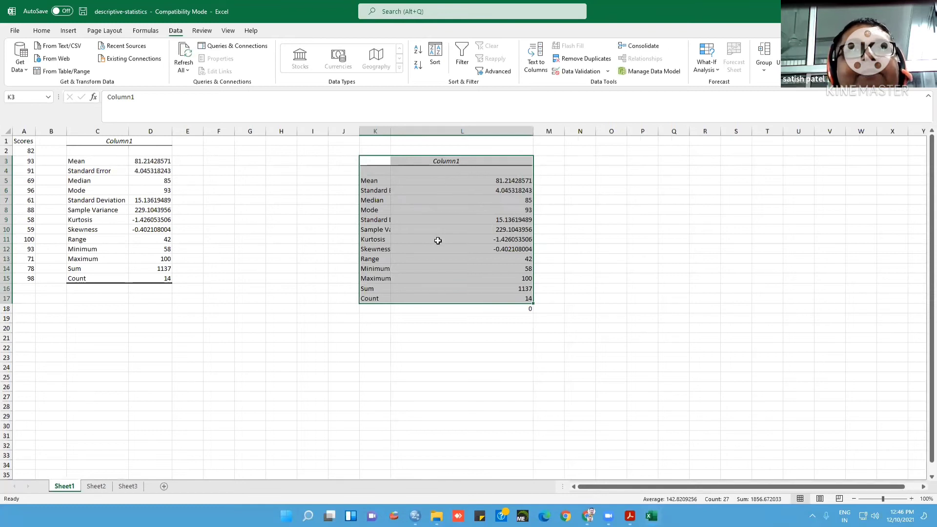
pyautogui.moveTo(391, 132); pyautogui.dragTo(427, 134)
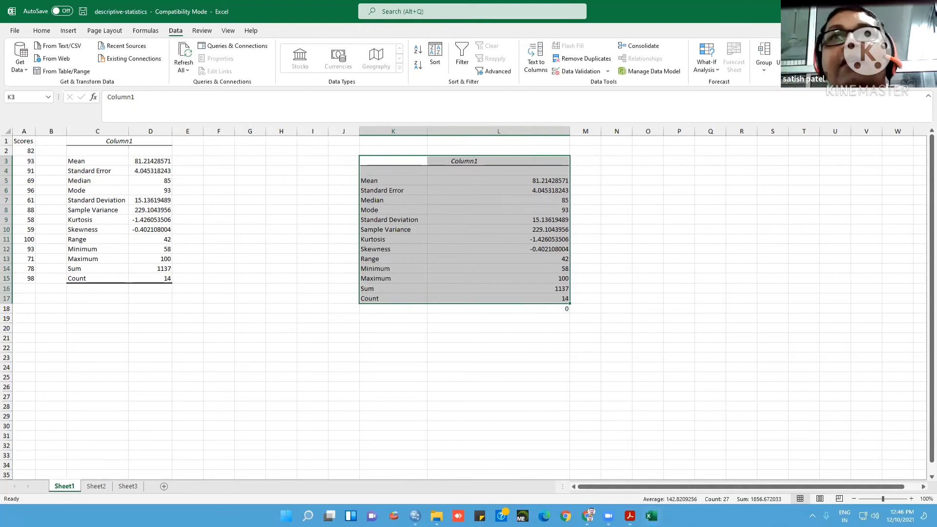
# Minimize the workbook, switch to the DataAnalysis ExcelExample PDF in Acrobat Reader and examine the Histogram example's data, dialog settings and charts on pages 5 to 9
pyautogui.click(879, 11)
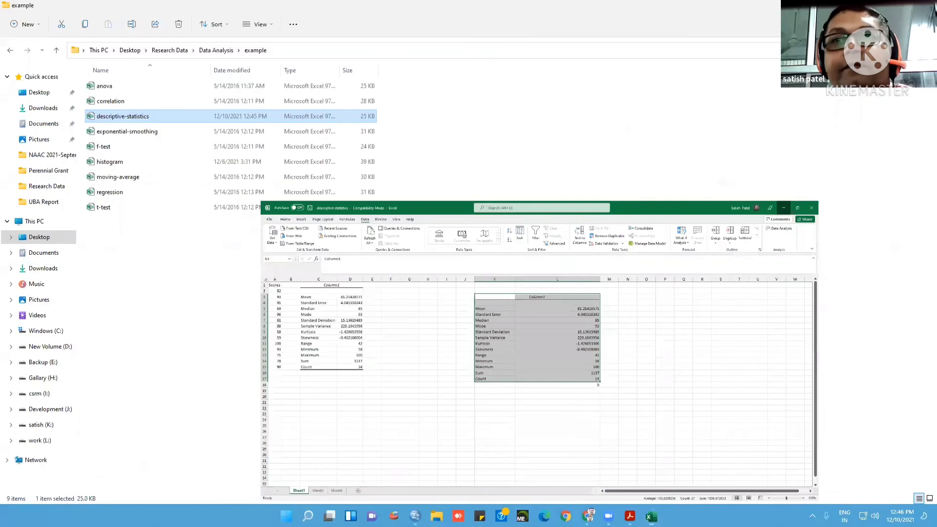
pyautogui.click(630, 515)
pyautogui.scroll(-1, 578, 213)
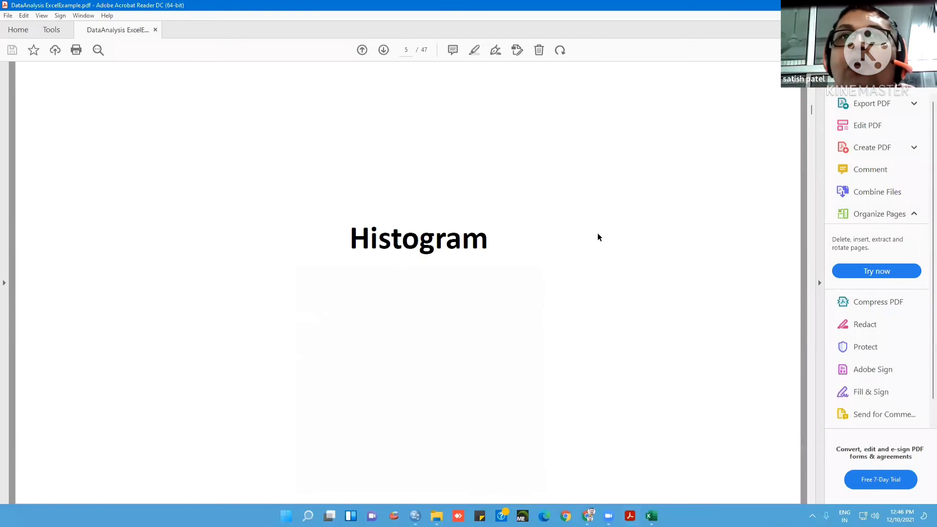
pyautogui.scroll(-1, 598, 234)
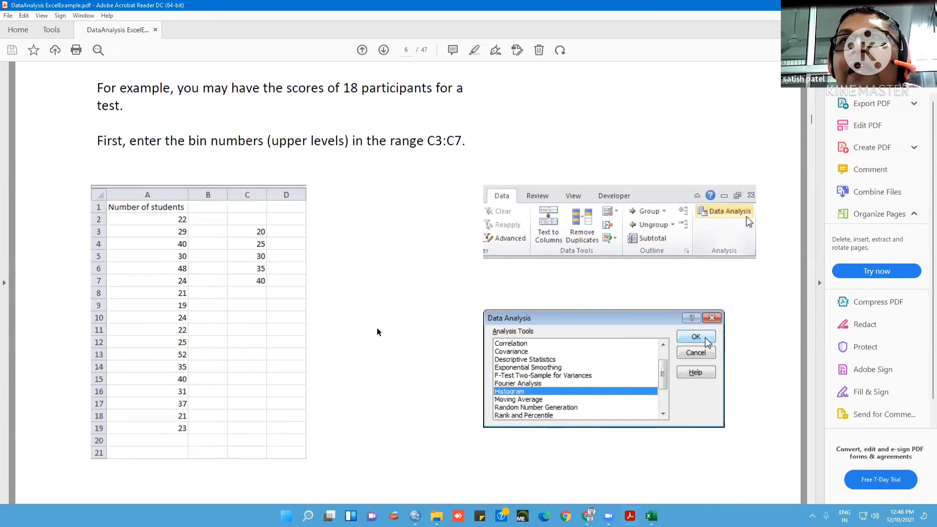
pyautogui.scroll(-2, 377, 327)
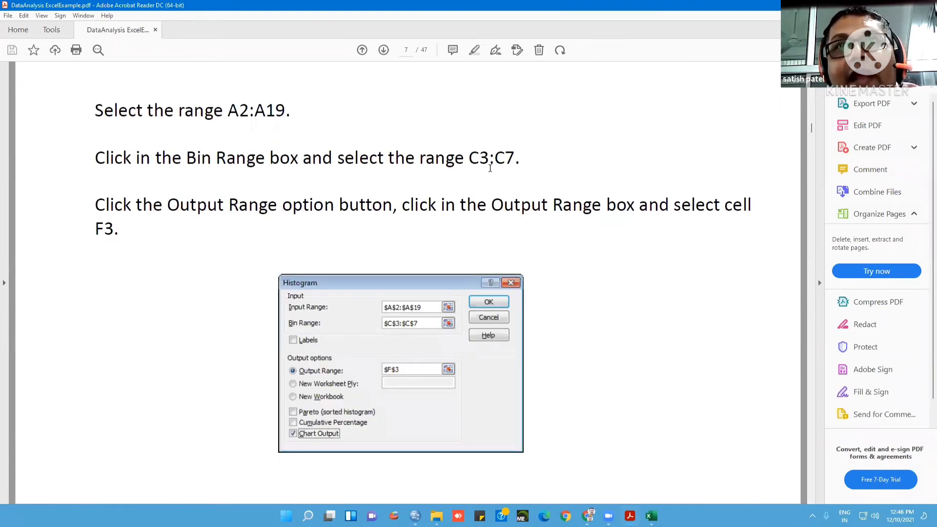
pyautogui.scroll(2, 517, 170)
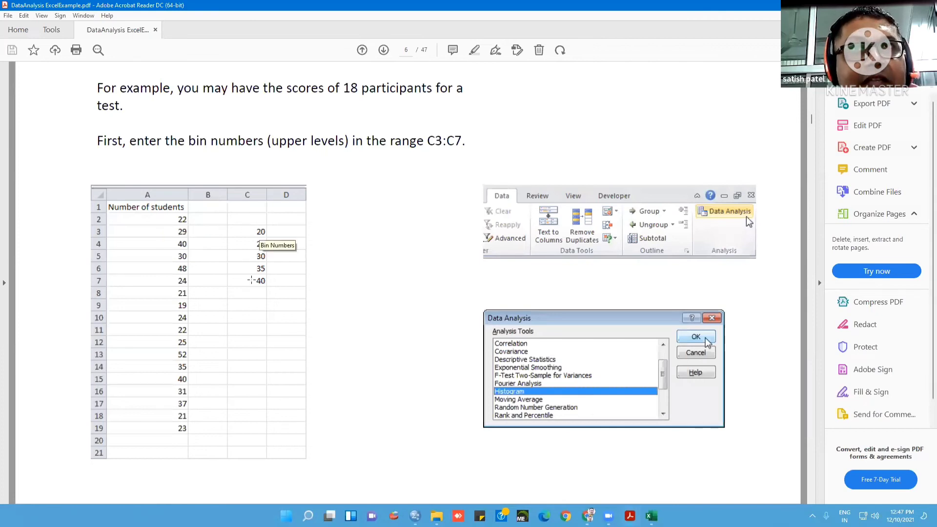
pyautogui.scroll(-2, 371, 283)
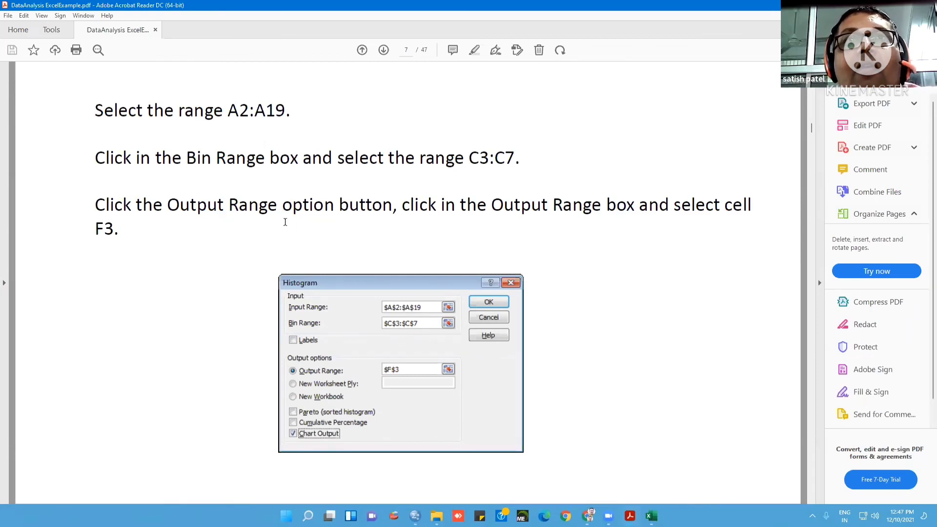
pyautogui.scroll(3, 170, 338)
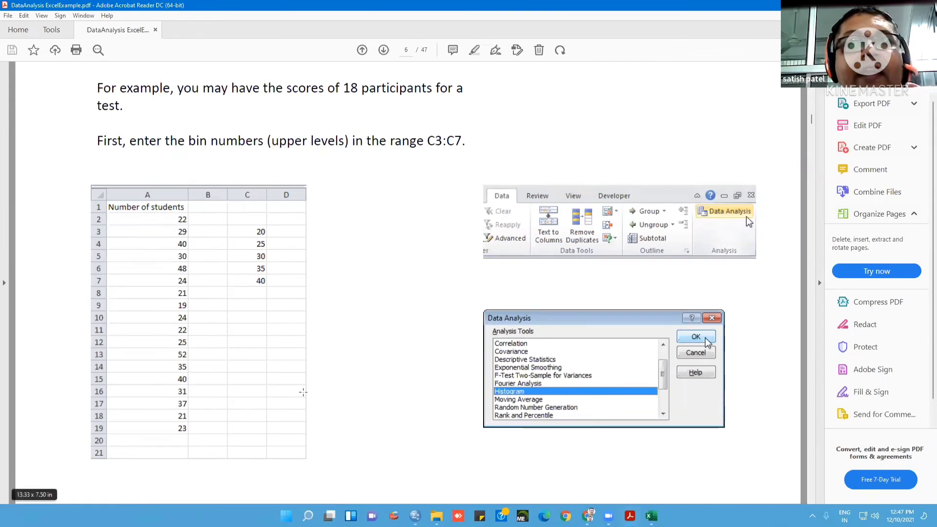
pyautogui.scroll(-3, 535, 348)
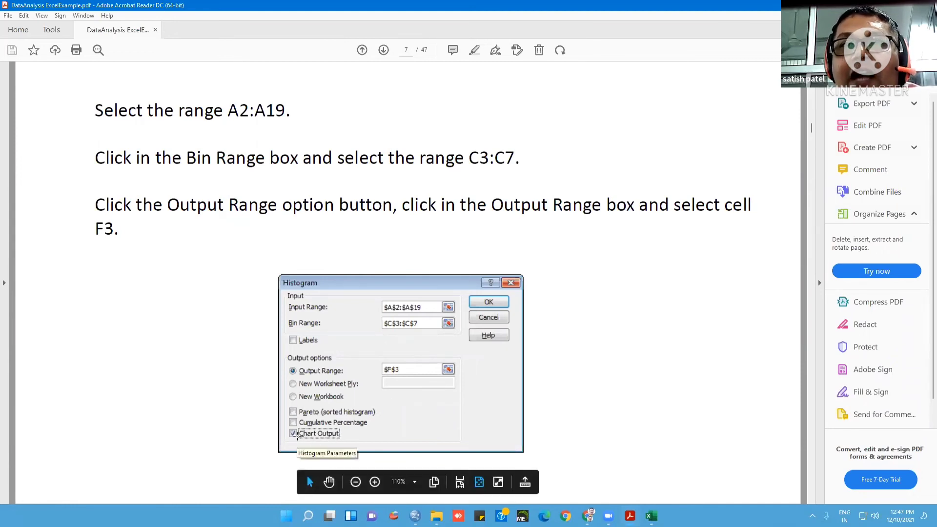
pyautogui.click(292, 434)
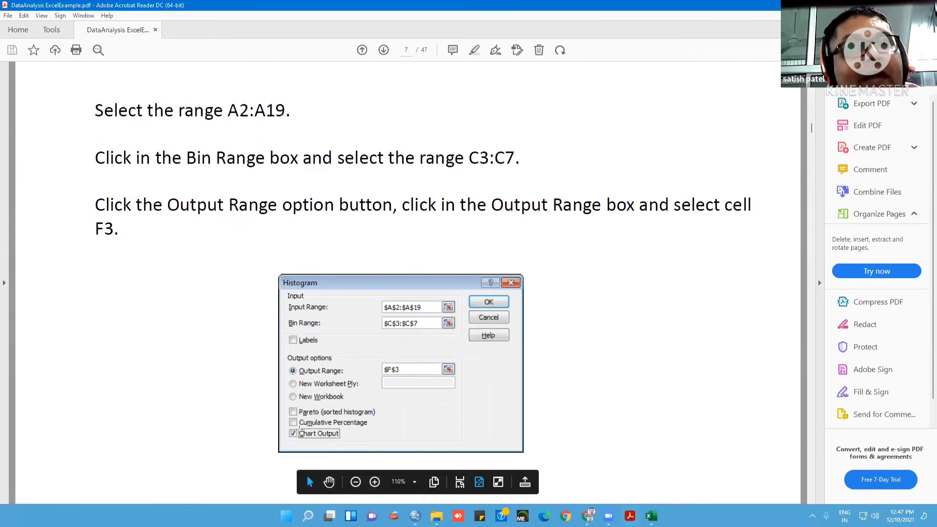
pyautogui.scroll(-3, 634, 297)
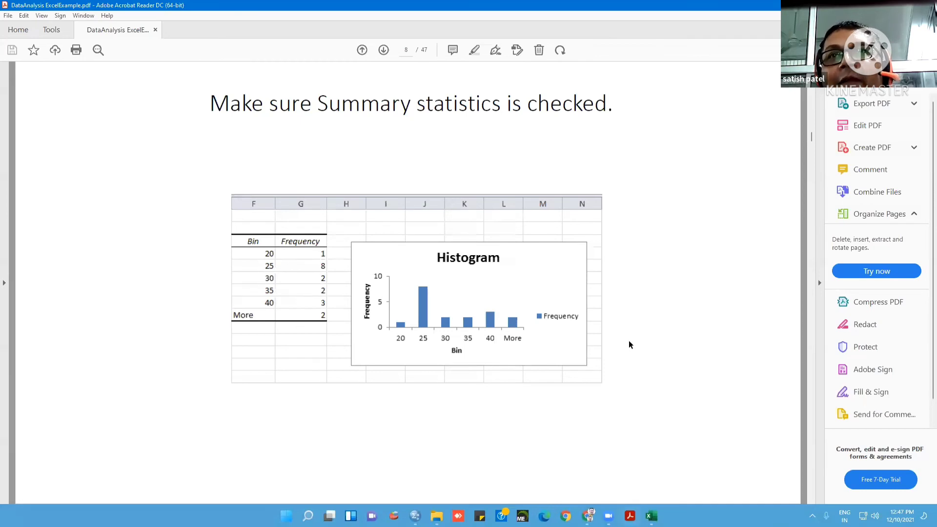
pyautogui.scroll(-2, 629, 342)
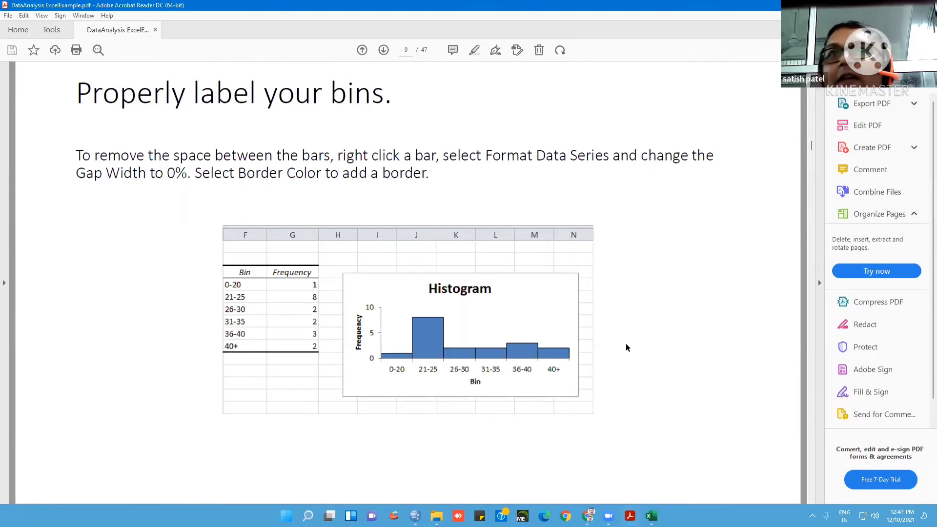
# Read the PDF's Correlation example on pages 10 to 15, comparing the input data on page 14 with the dialog settings on page 15
pyautogui.press('pagedown')
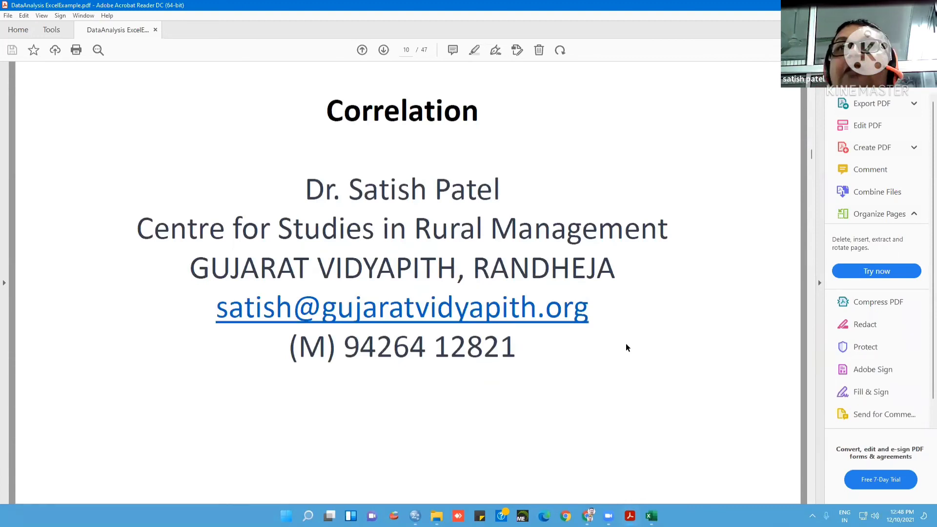
pyautogui.press('pagedown')
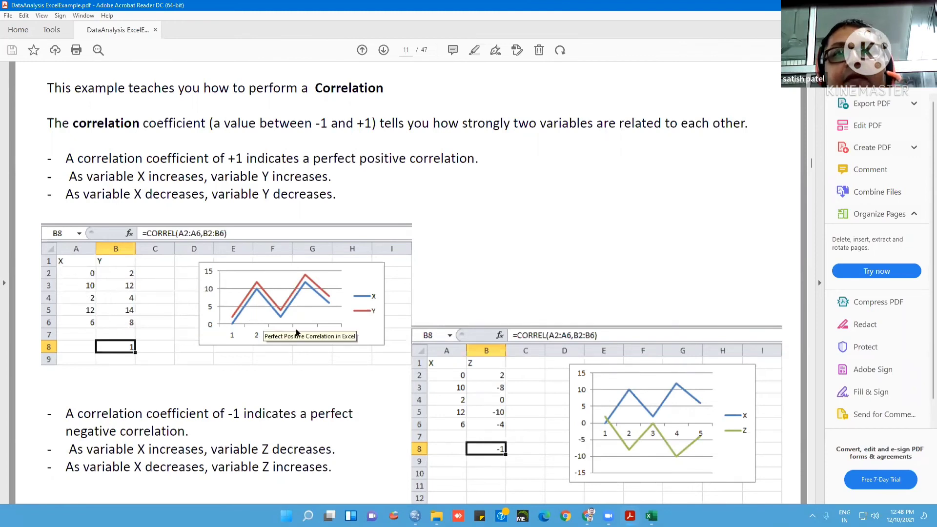
pyautogui.scroll(-1, 433, 354)
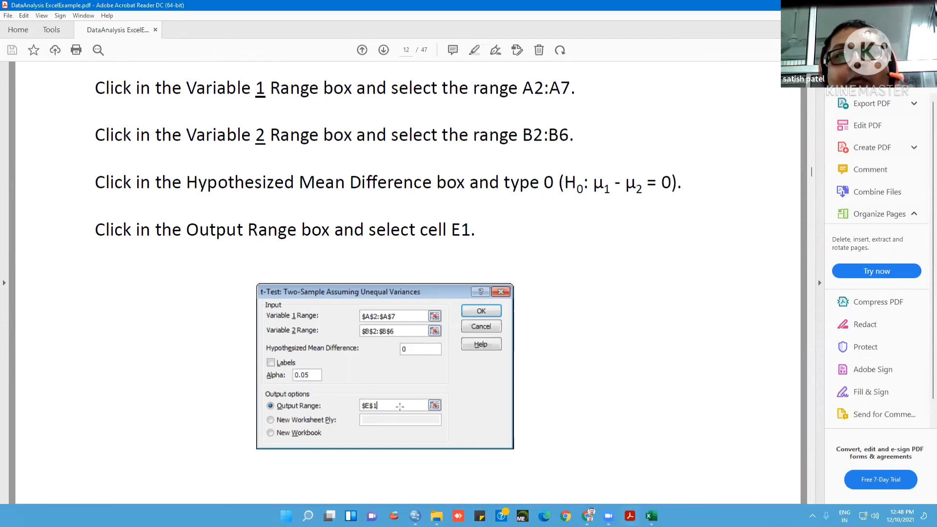
pyautogui.scroll(-3, 664, 387)
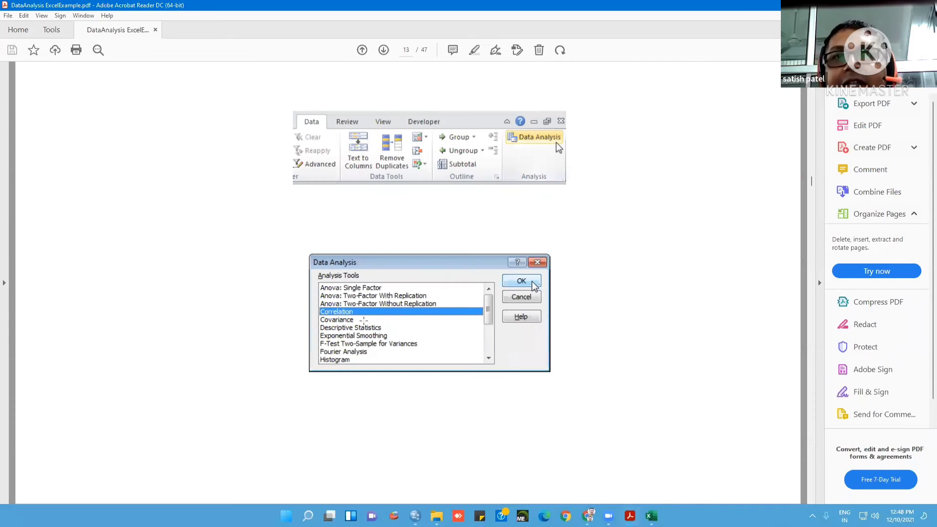
pyautogui.scroll(-3, 463, 335)
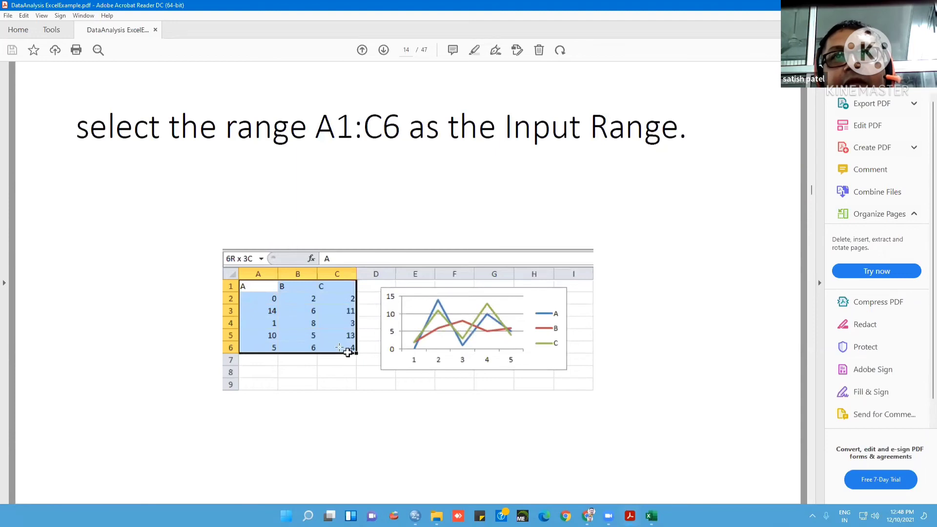
pyautogui.scroll(-1, 339, 347)
pyautogui.scroll(1, 339, 347)
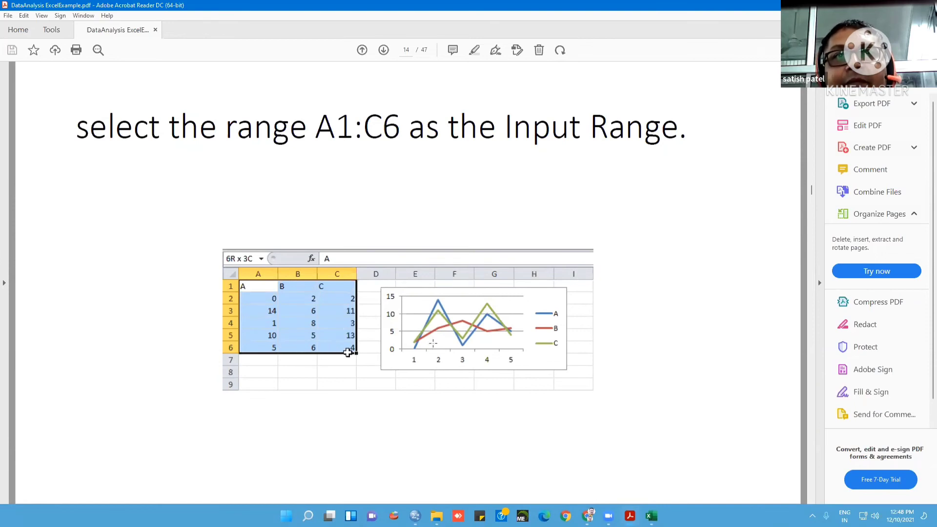
pyautogui.scroll(-1, 433, 343)
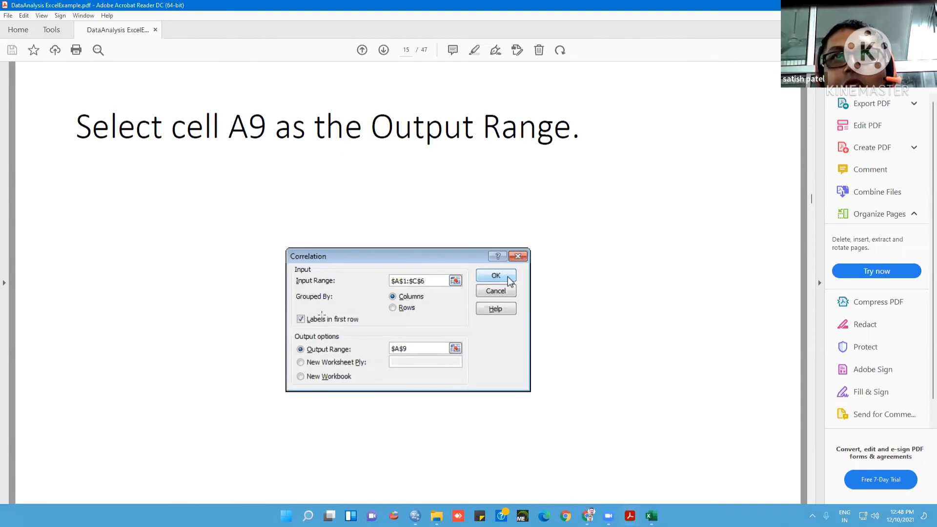
pyautogui.scroll(2, 318, 307)
pyautogui.scroll(-3, 318, 307)
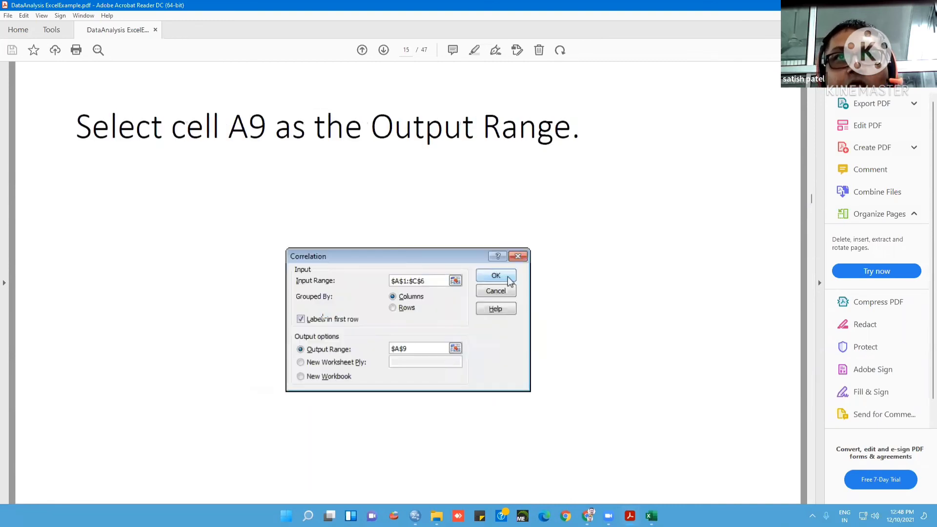
pyautogui.scroll(1, 318, 307)
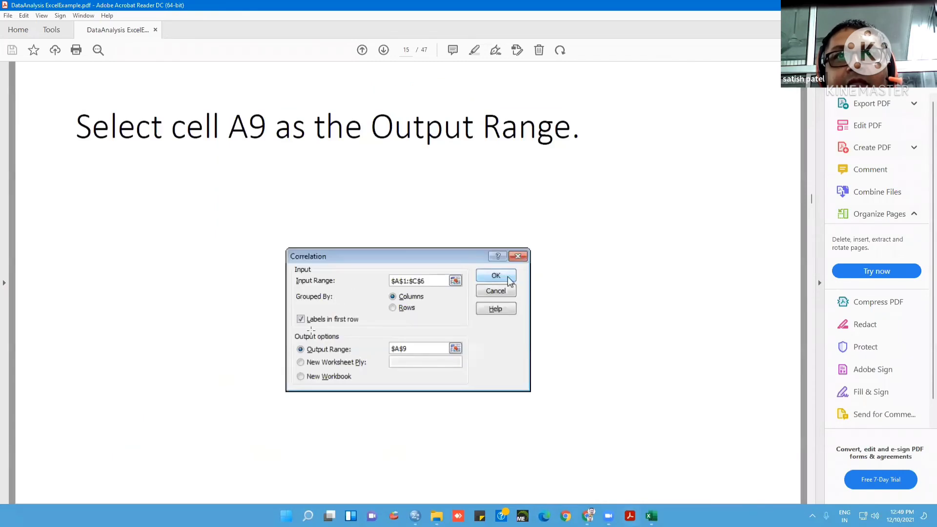
pyautogui.scroll(1, 350, 324)
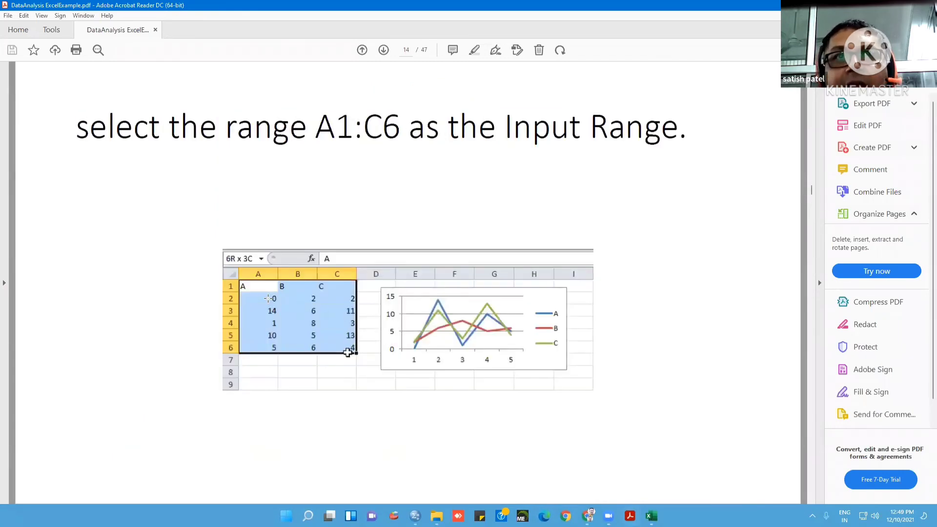
pyautogui.scroll(-1, 389, 313)
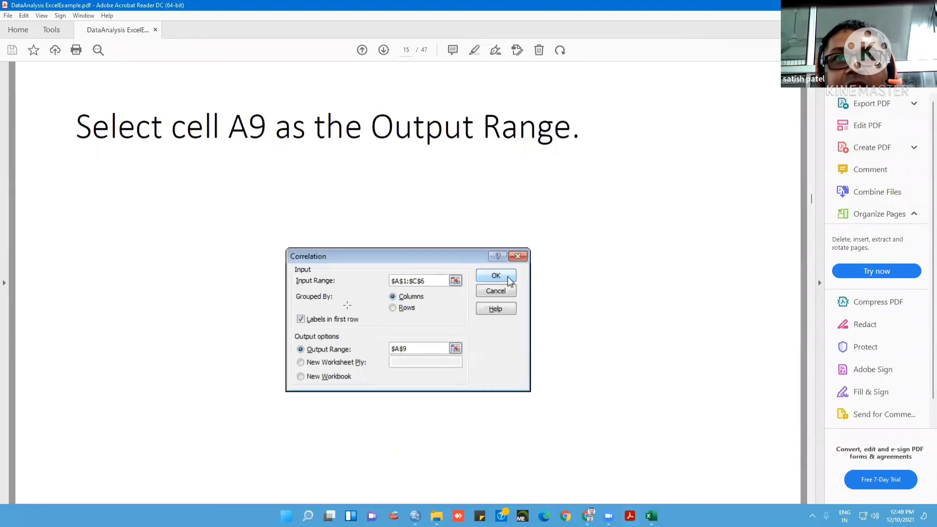